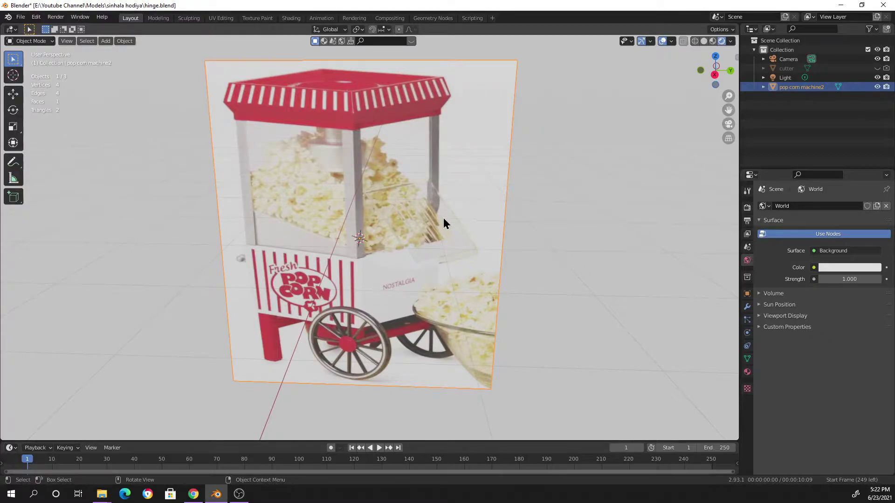
- Delete the existing popcorn machine reference image plane from the scene
middle_drag(316, 217, 336, 312)
middle_drag(443, 289, 412, 274)
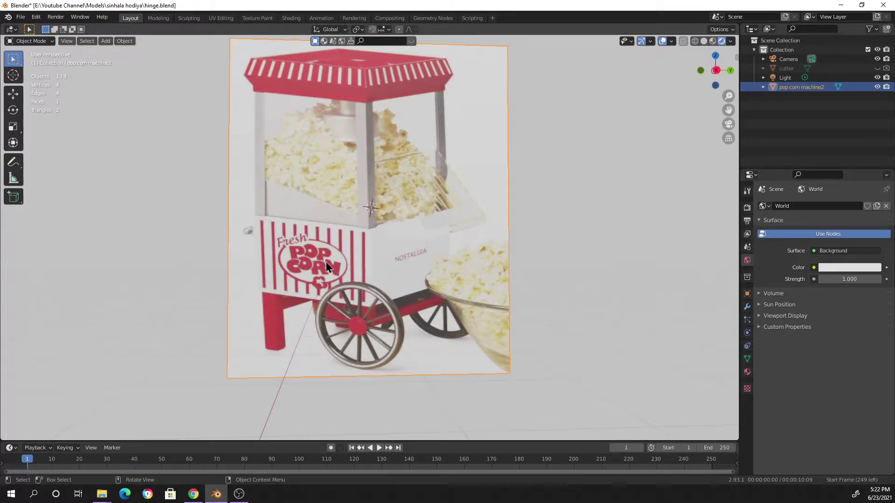
key(x)
click(405, 176)
middle_drag(385, 236, 365, 223)
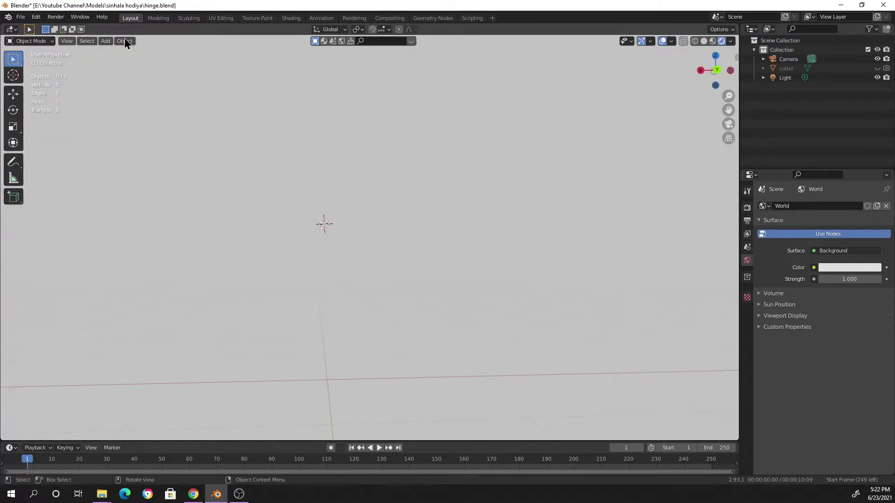
- Import the pop corn machine2 image as a plane from the pop corn machine folder inside Youtube Channel\videos
click(21, 18)
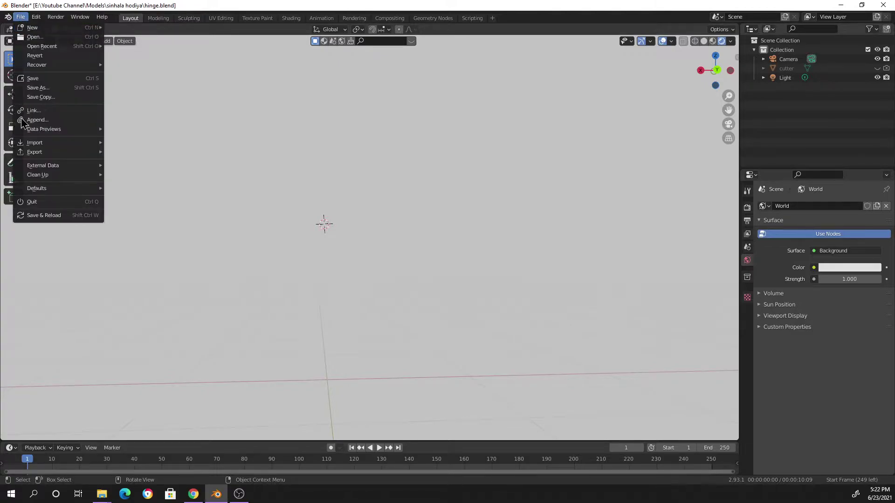
mouse_move(46, 144)
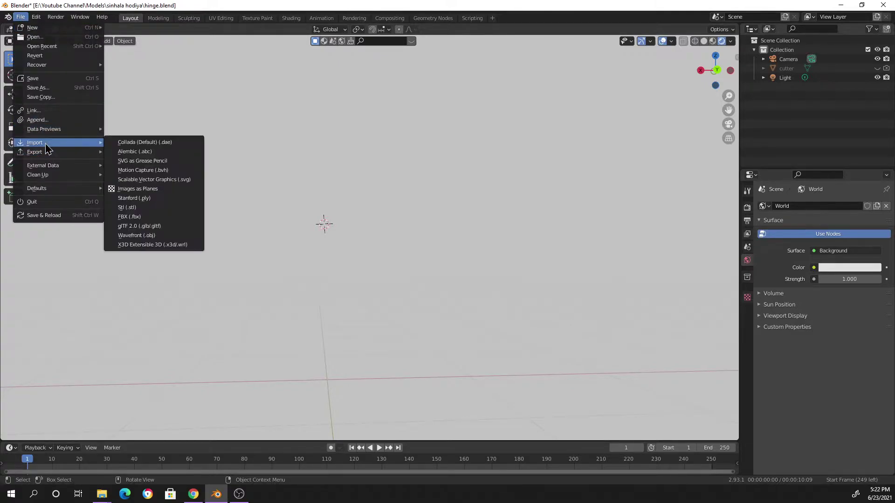
click(180, 190)
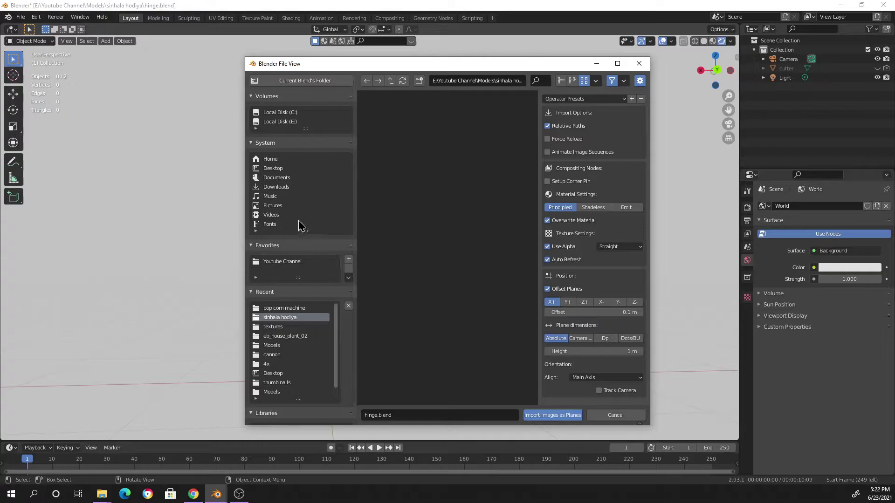
scroll(306, 261, down, 1)
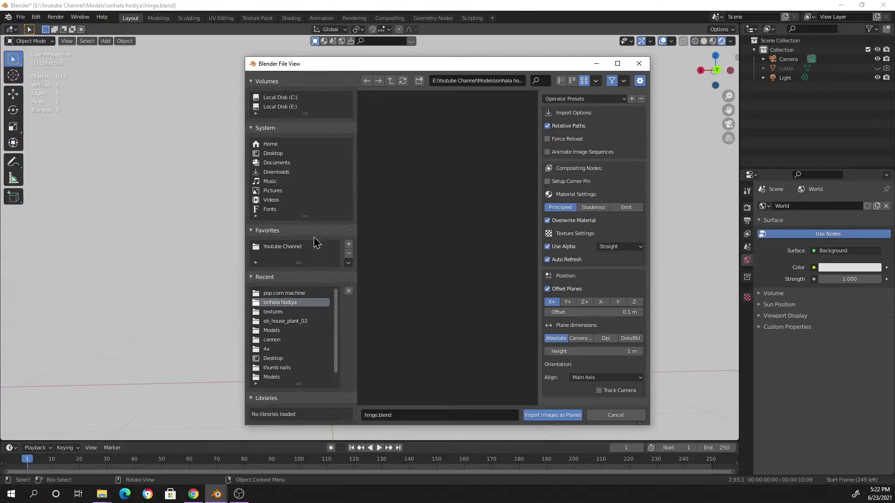
click(305, 246)
scroll(408, 264, down, 2)
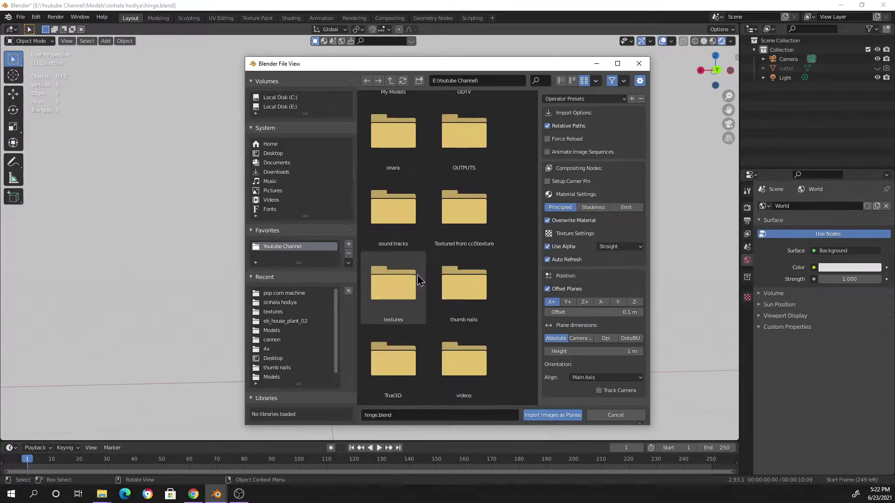
double_click(459, 355)
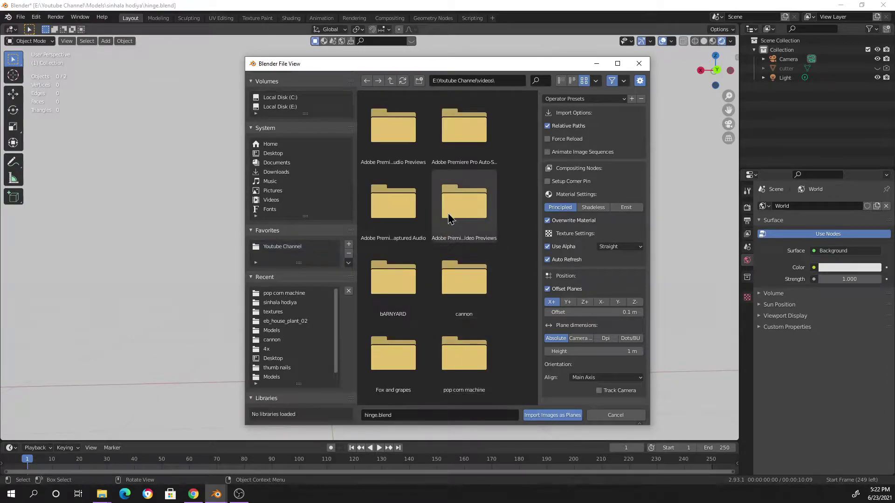
scroll(465, 226, down, 2)
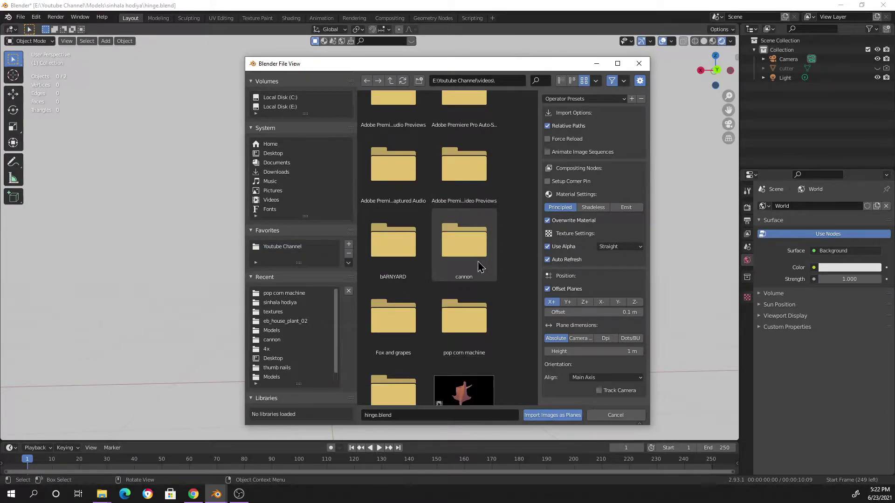
double_click(458, 309)
click(464, 143)
double_click(464, 143)
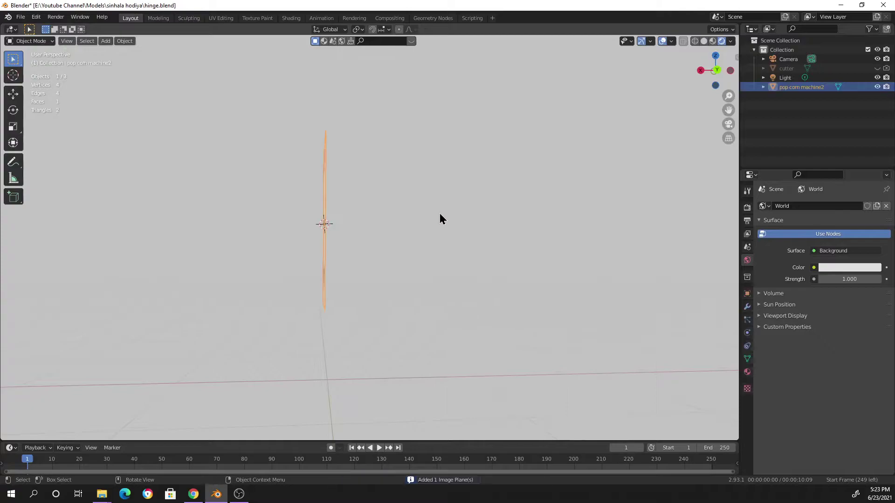
- Scale the popcorn machine image plane up uniformly by about 2.57 and deselect it
middle_drag(358, 263, 455, 253)
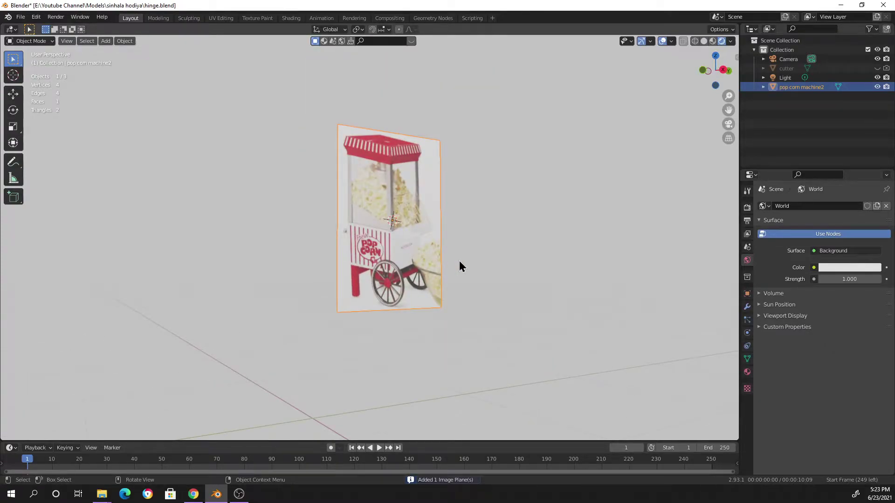
key(s)
click(566, 293)
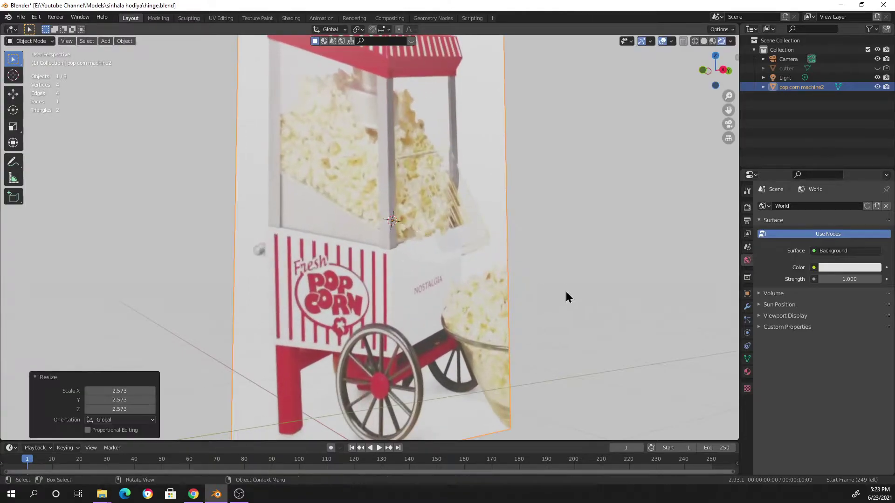
scroll(525, 294, down, 3)
middle_drag(525, 293, 549, 238)
click(512, 279)
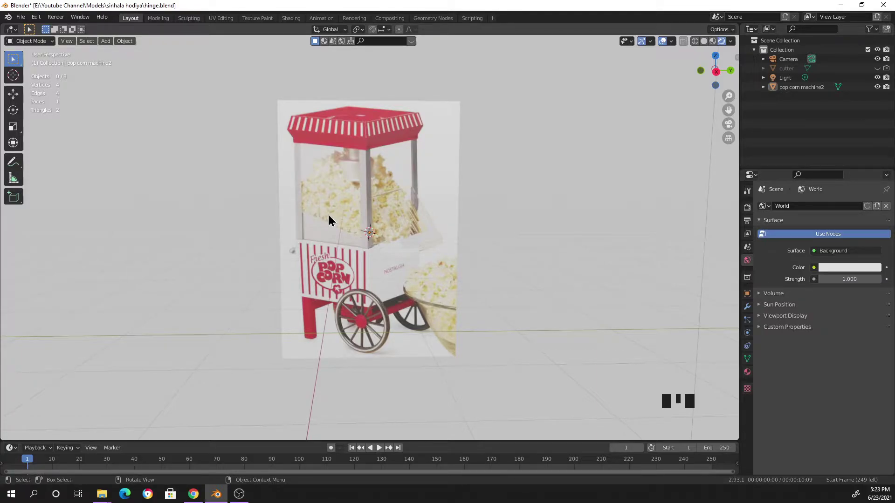
- Move the popcorn machine image plane about -7.23 m along the global X axis, behind the modelling area
middle_drag(445, 250, 419, 261)
scroll(392, 292, down, 2)
click(379, 213)
mouse_move(515, 276)
middle_down()
mouse_move(459, 280)
mouse_move(501, 280)
middle_up()
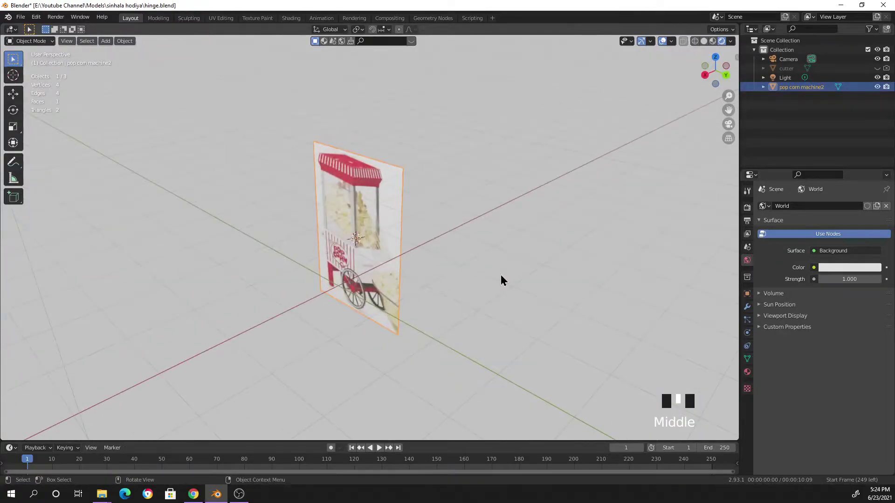
key(g)
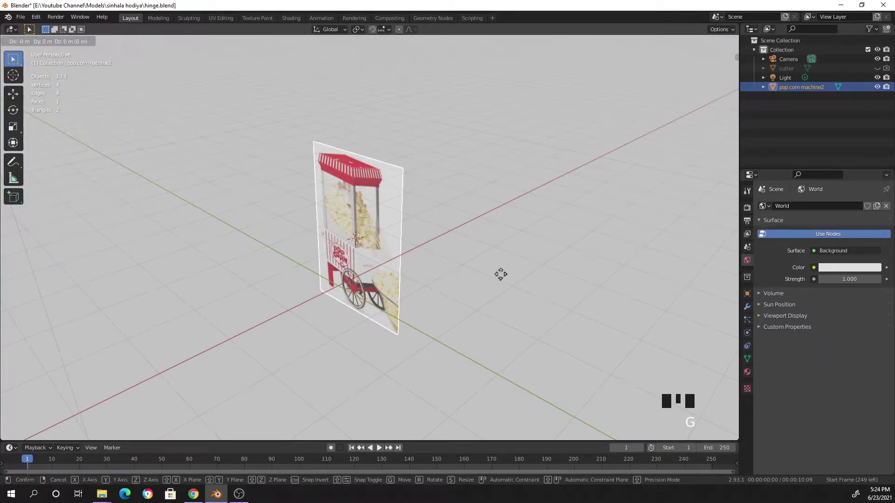
key(x)
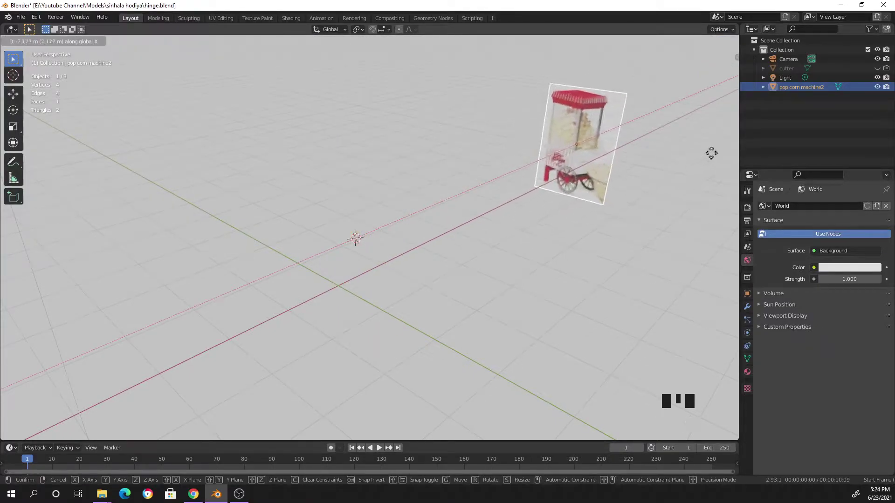
click(711, 149)
- Examine the popcorn machine reference image, from the wheels and cart body up to the striped roof
mouse_move(578, 253)
middle_down()
mouse_move(559, 263)
mouse_move(567, 263)
middle_up()
scroll(427, 281, up, 3)
middle_drag(428, 281, 446, 266)
scroll(377, 278, up, 3)
mouse_move(378, 278)
middle_down()
mouse_move(380, 285)
mouse_move(374, 278)
mouse_move(388, 275)
middle_up()
scroll(379, 296, down, 5)
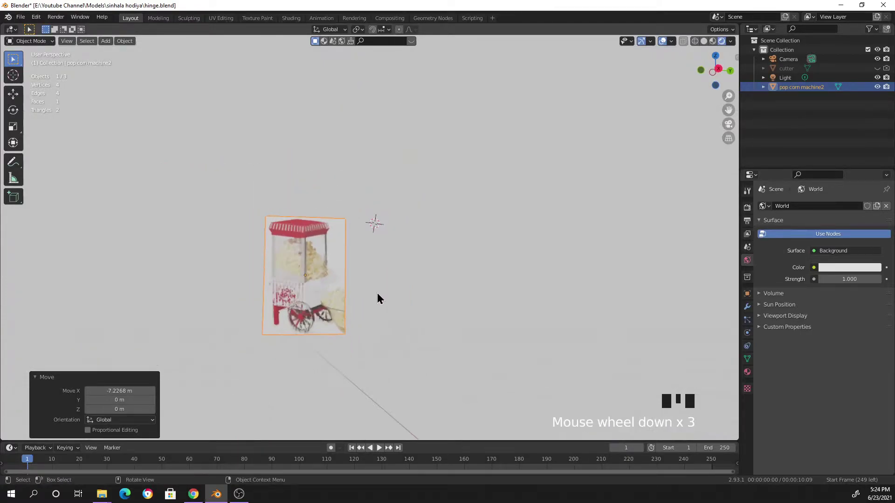
middle_drag(371, 309, 363, 298)
scroll(315, 264, up, 16)
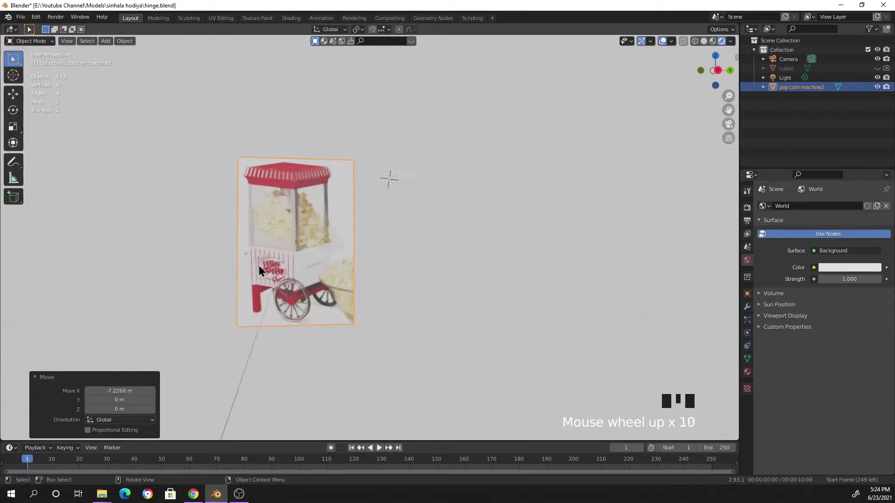
scroll(259, 271, up, 4)
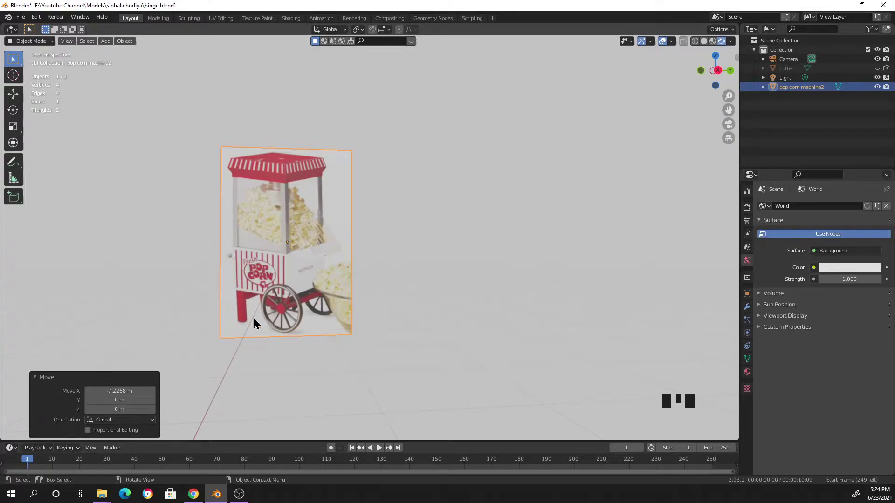
scroll(176, 253, up, 2)
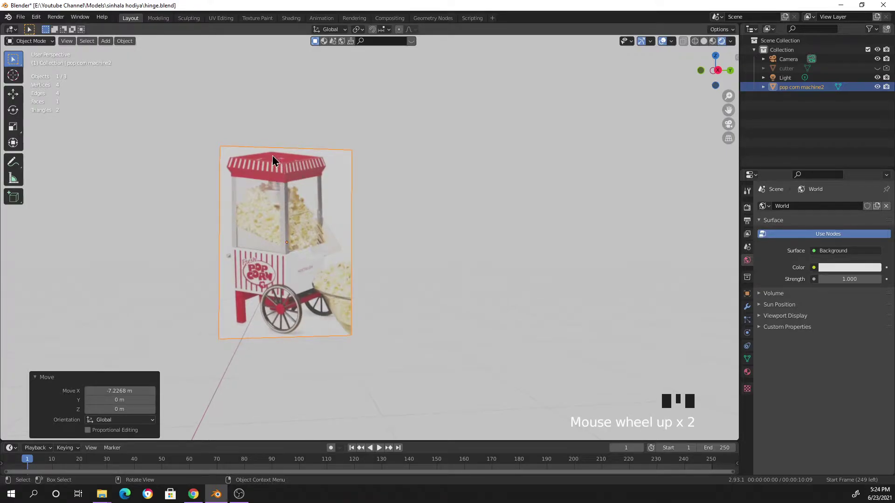
- Add a 2 m cube mesh at the 3D cursor, in front of the reference image
scroll(428, 294, down, 2)
middle_drag(427, 293, 423, 249)
scroll(410, 291, down, 4)
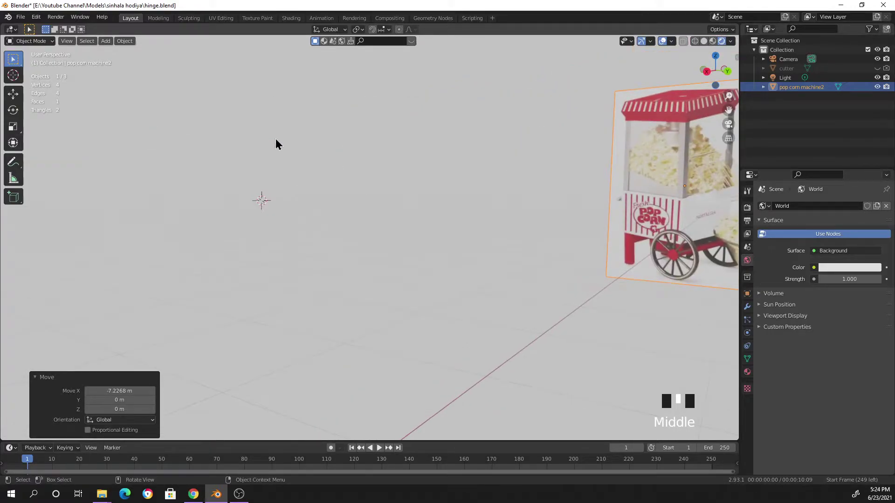
click(105, 40)
mouse_move(117, 53)
click(206, 61)
- Flatten the cube into a slab by scaling it to about 0.132 along the Z axis
scroll(475, 261, down, 9)
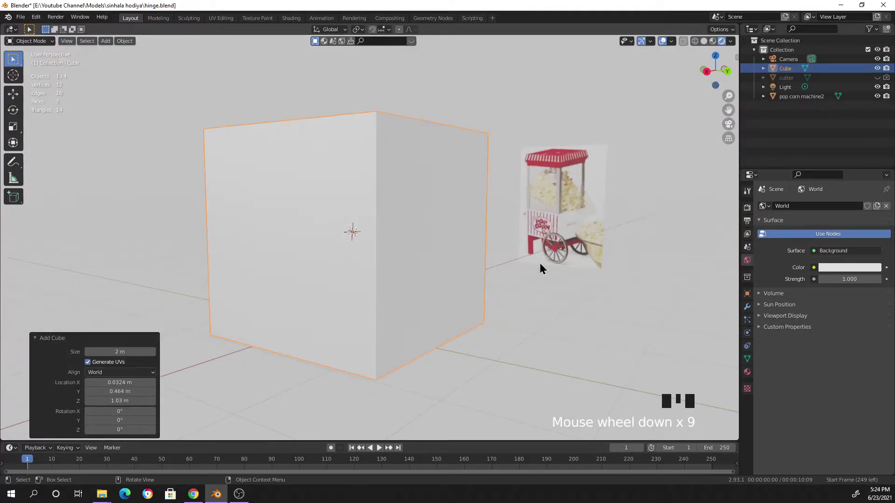
key(s)
key(z)
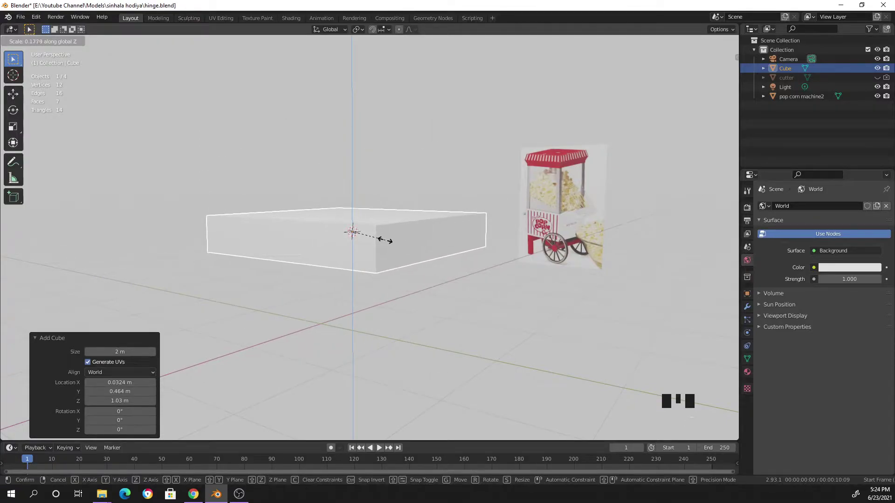
click(403, 255)
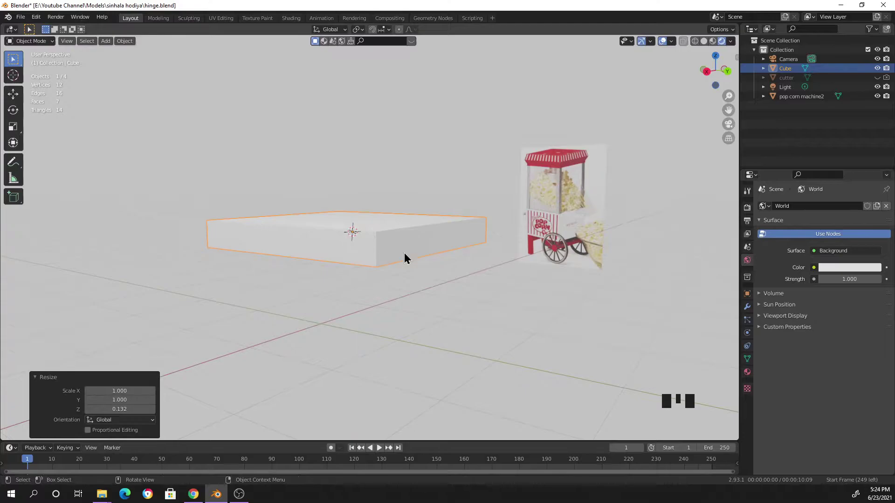
- In Edit Mode, add one horizontal loop cut around the middle of the slab's sides and return to box selection
mouse_move(421, 274)
middle_down()
mouse_move(443, 273)
mouse_move(419, 277)
middle_up()
scroll(497, 202, up, 7)
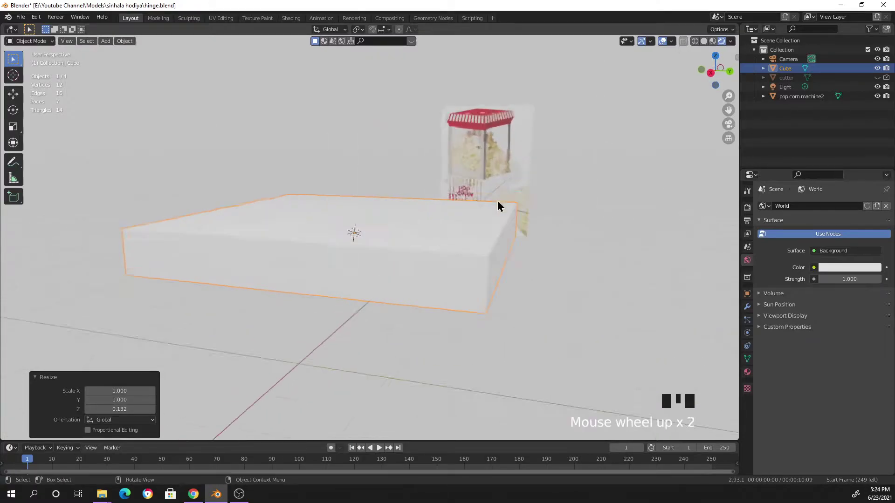
middle_drag(495, 204, 529, 207)
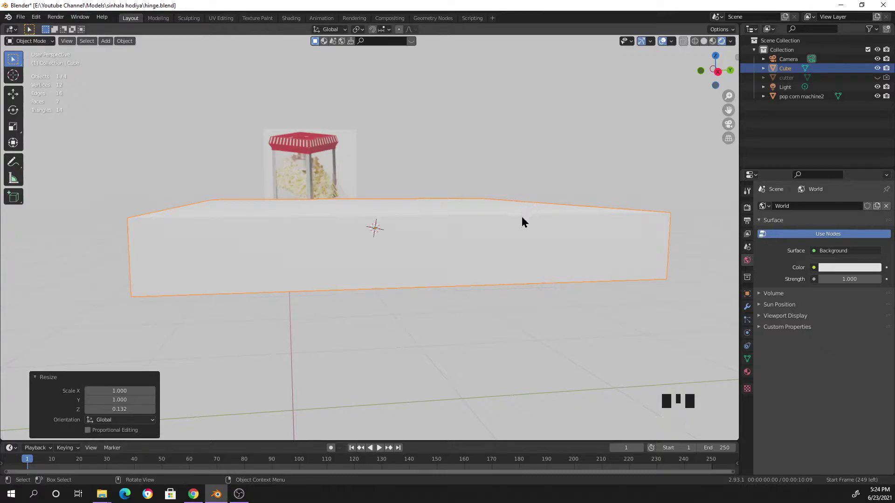
key(Tab)
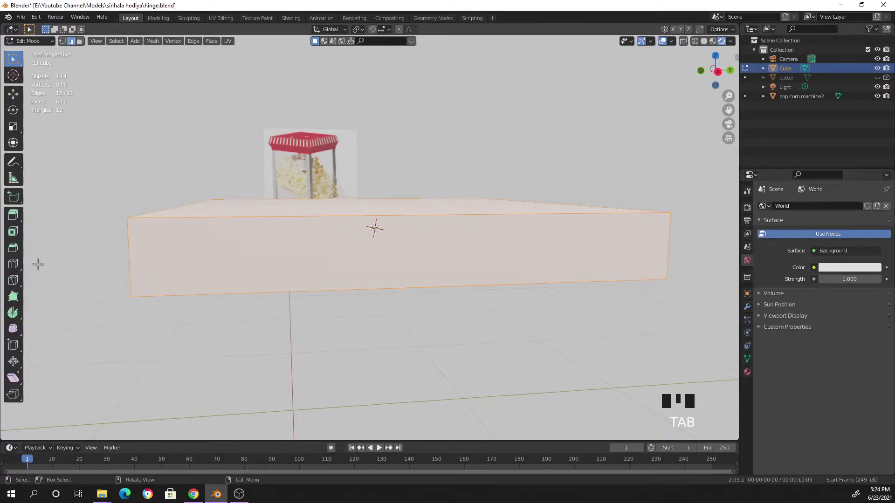
click(13, 265)
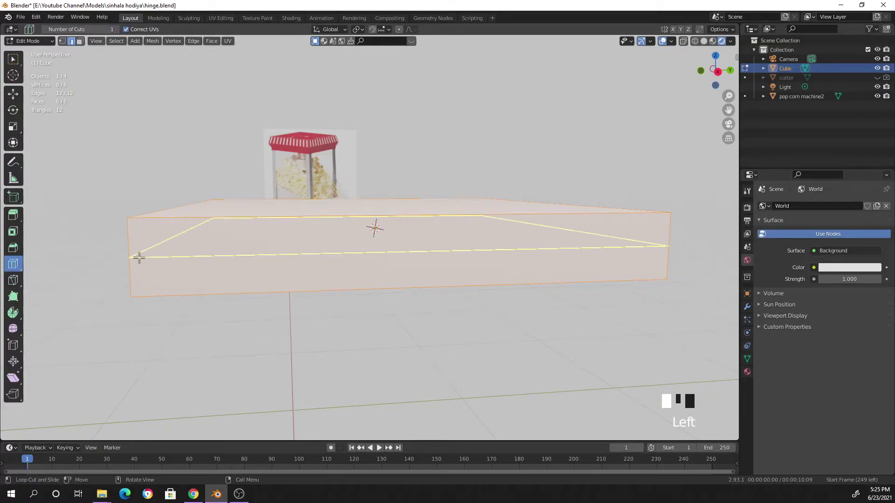
click(139, 257)
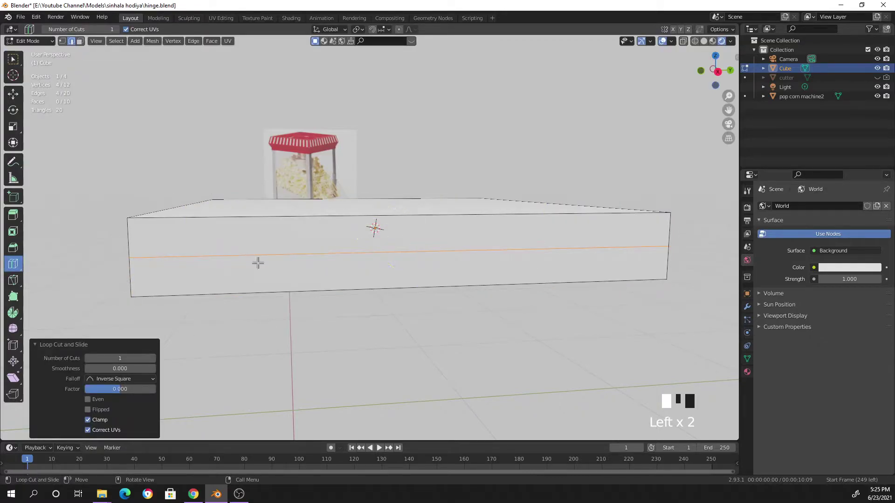
click(13, 58)
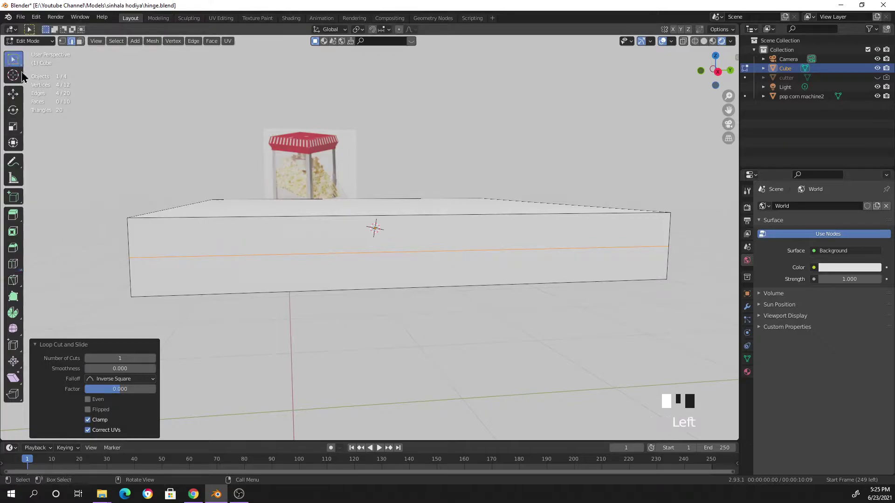
- Scale the slab's middle edge loop outward by about 1.054 to give the sides a pointed profile, then clear the selection
middle_drag(489, 305, 469, 314)
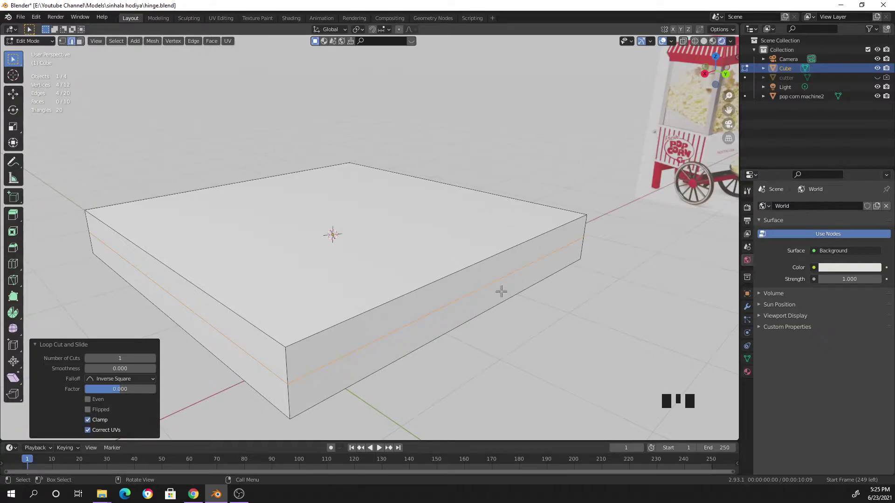
key(s)
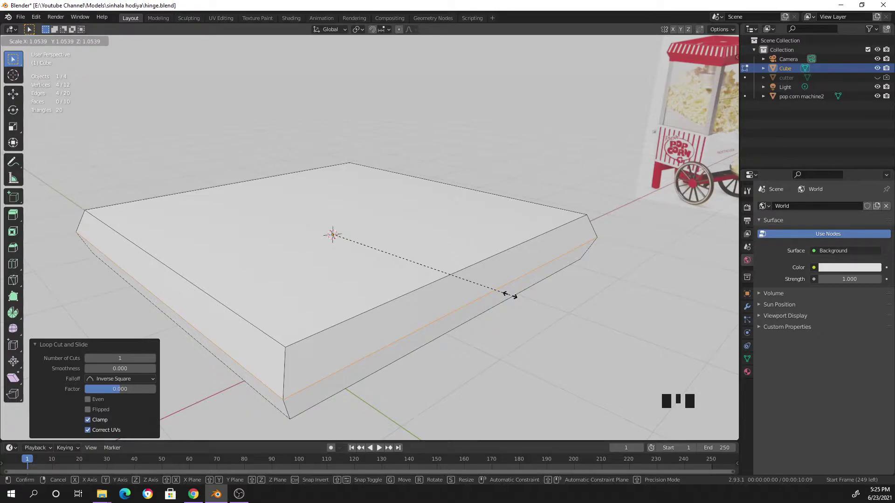
click(510, 295)
scroll(505, 302, down, 2)
middle_drag(504, 302, 522, 195)
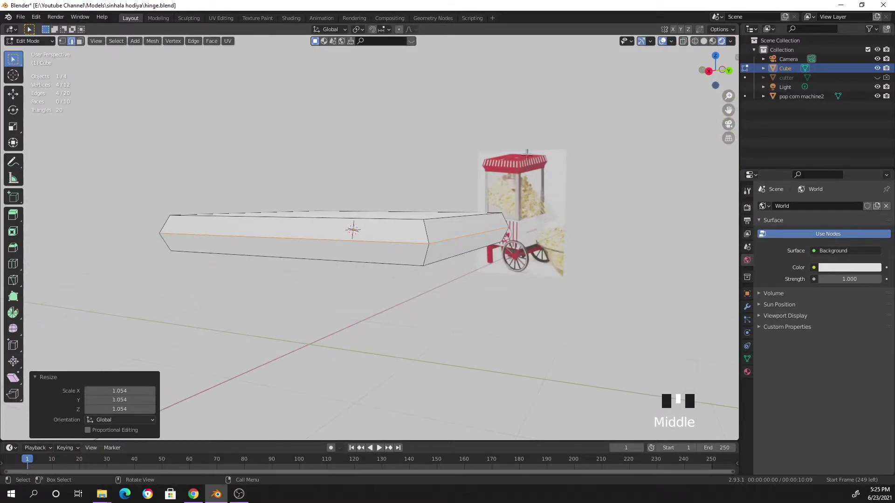
click(420, 303)
middle_drag(420, 303, 576, 284)
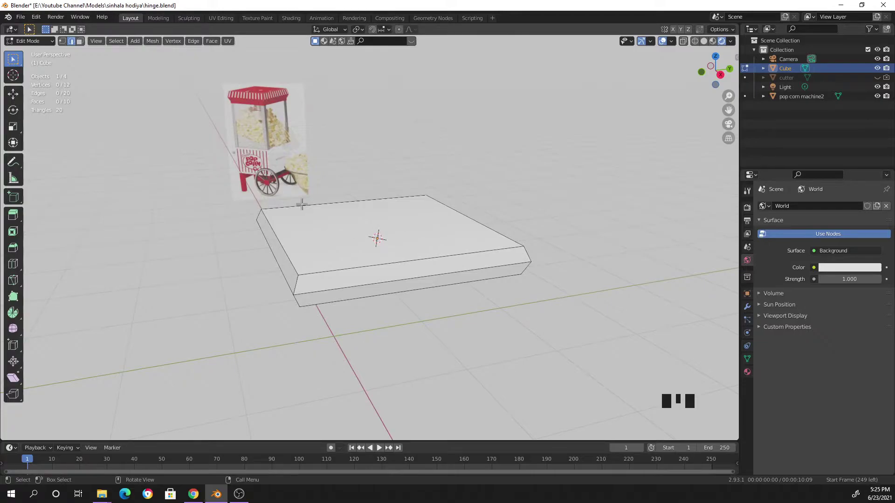
middle_drag(435, 289, 394, 280)
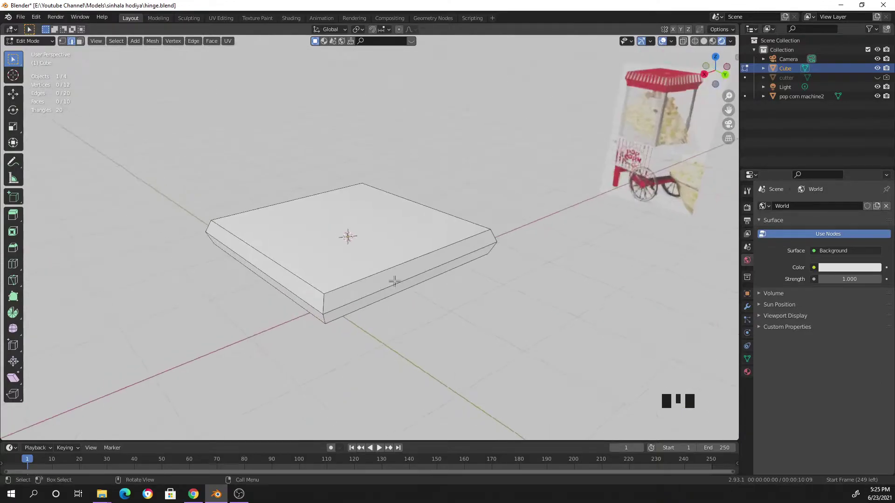
- Return to Object Mode and apply AutoMirror to the slab along the X axis and along the Y axis
scroll(548, 187, down, 1)
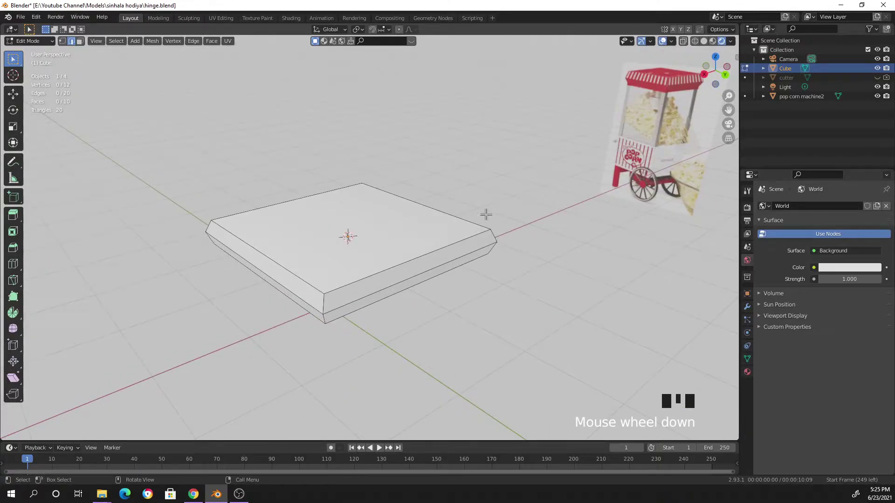
middle_drag(691, 91, 499, 270)
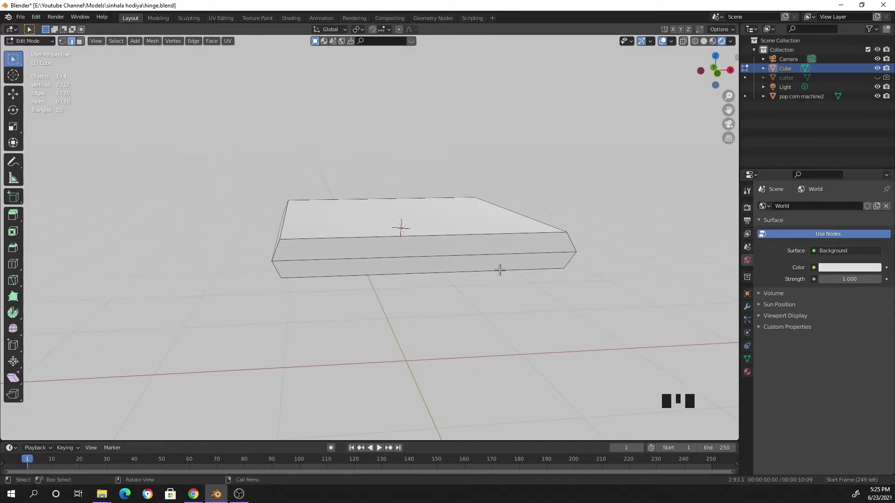
middle_drag(461, 268, 383, 291)
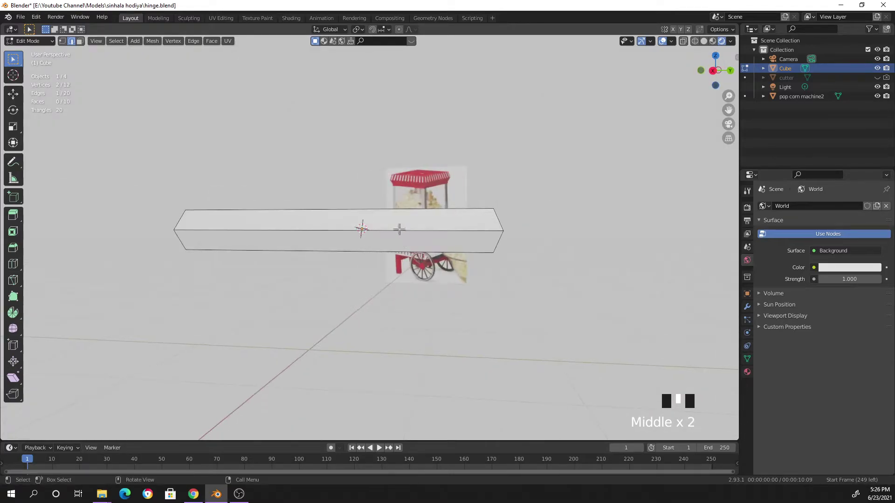
middle_drag(428, 302, 441, 317)
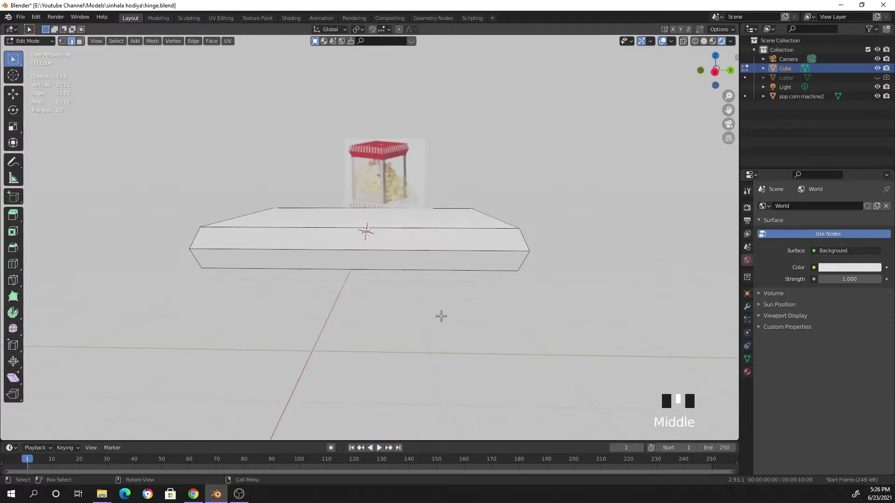
key(Tab)
mouse_move(491, 306)
middle_down()
mouse_move(487, 315)
mouse_move(452, 323)
mouse_move(485, 313)
middle_up()
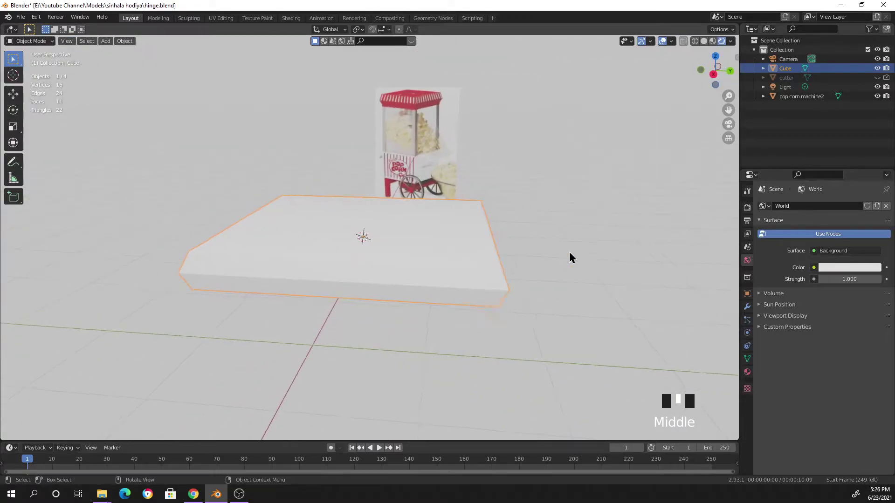
key(n)
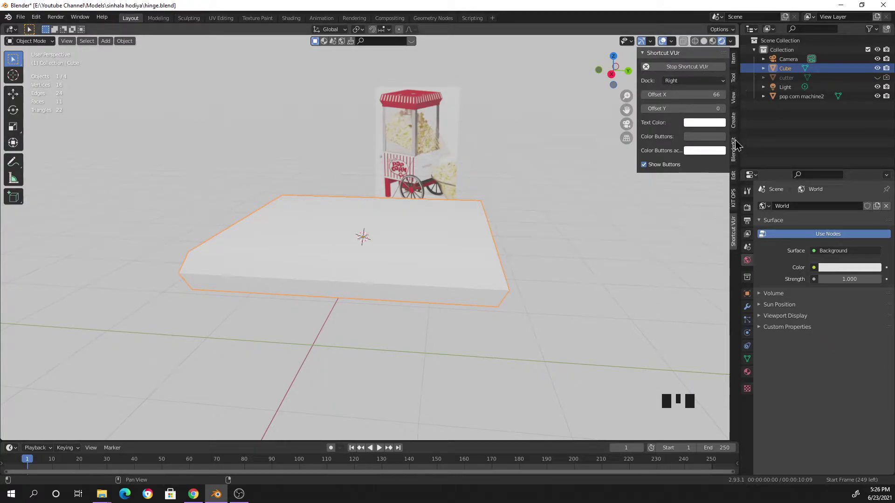
click(734, 177)
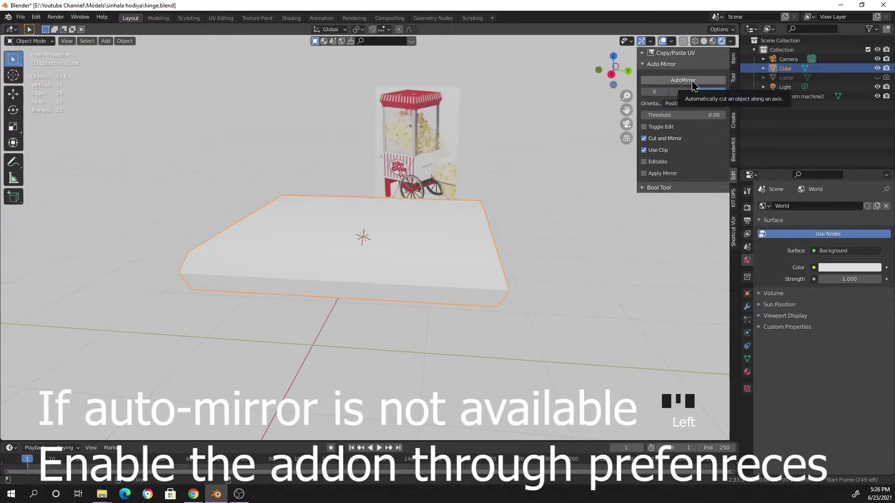
click(654, 93)
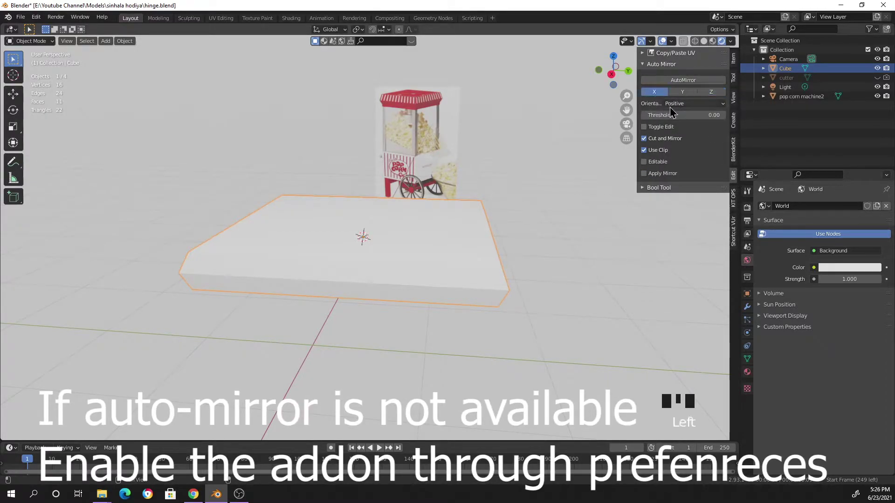
click(682, 80)
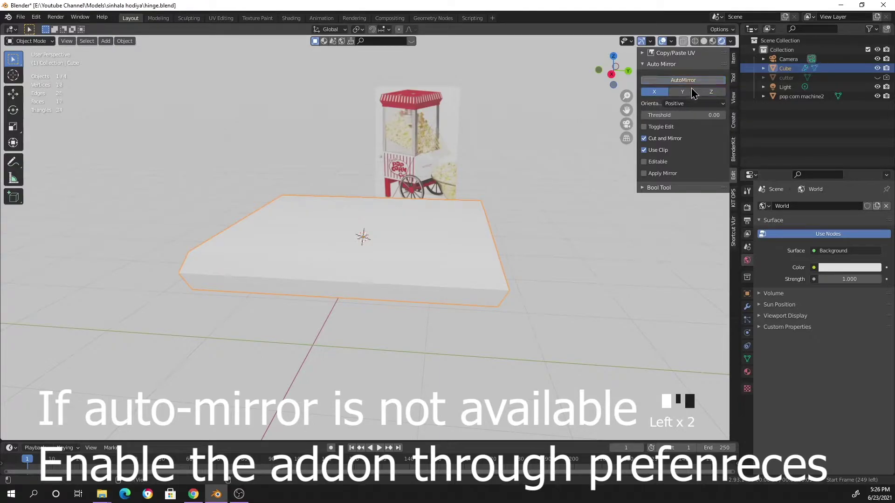
click(681, 93)
click(684, 82)
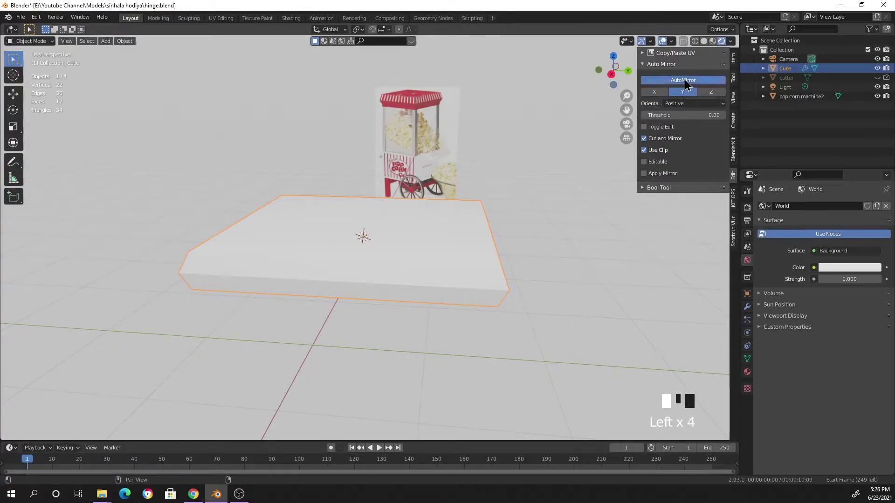
- Enter Edit Mode and try moving the slab quarter's upper front edge to test the mirroring
key(Tab)
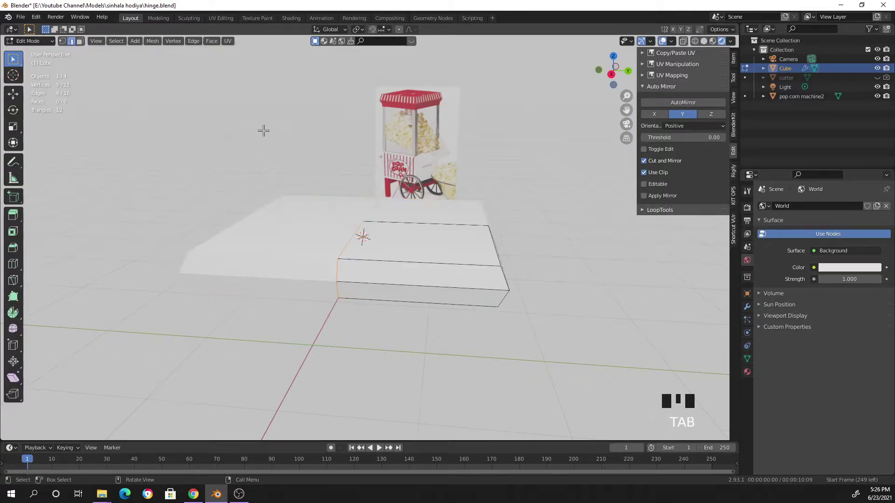
middle_drag(353, 253, 339, 279)
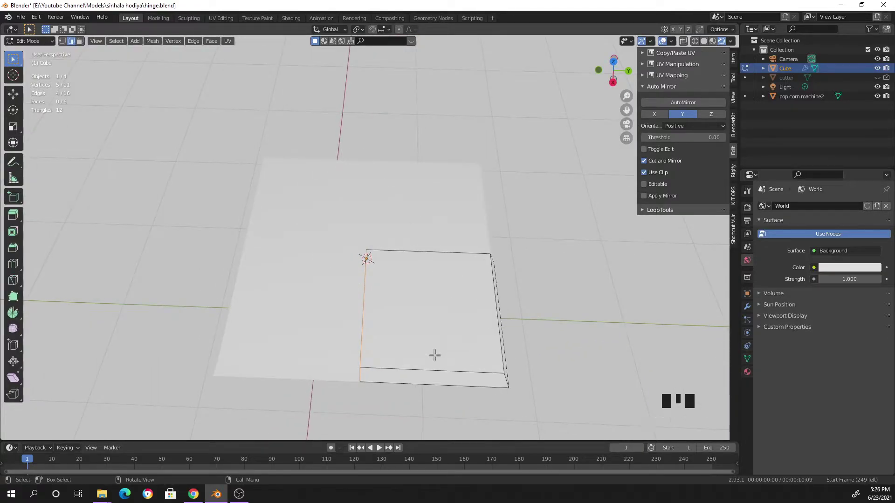
middle_drag(470, 286, 412, 278)
click(413, 260)
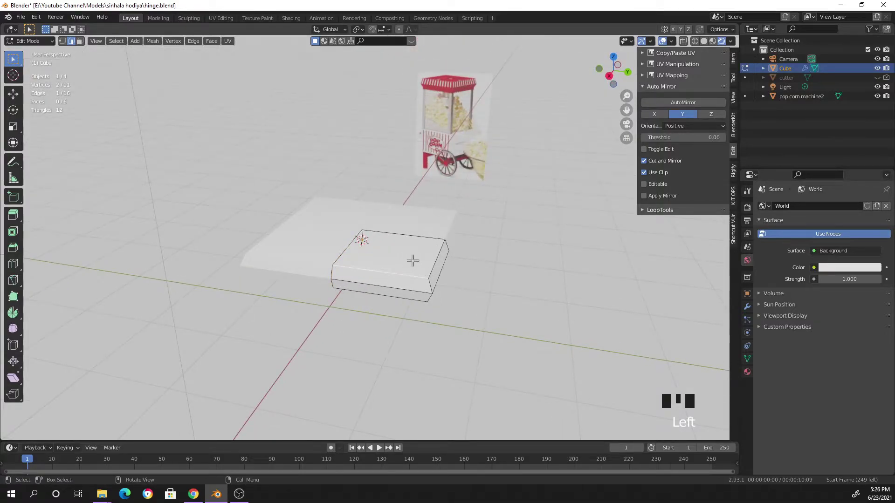
key(g)
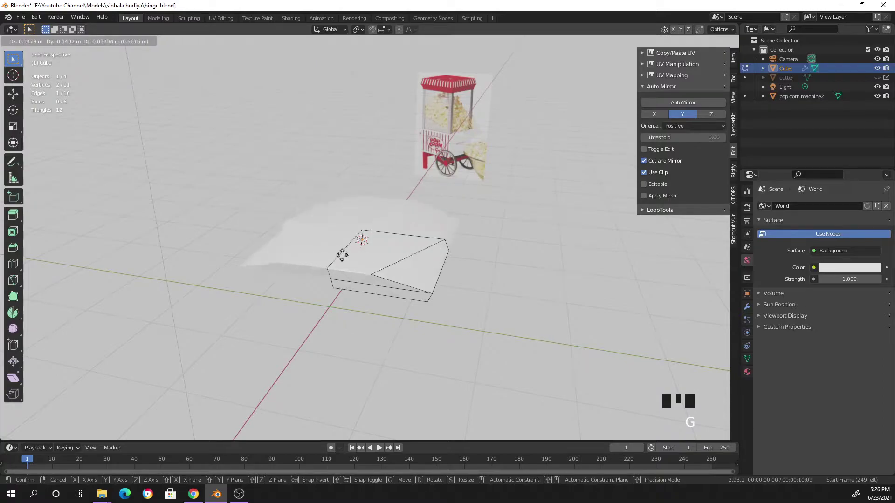
right_click(457, 259)
- Add two crossing loop cuts near the slab quarter's outer edges, slid to factors of about 0.625 and 0.612, and return to box selection
middle_drag(498, 292, 512, 280)
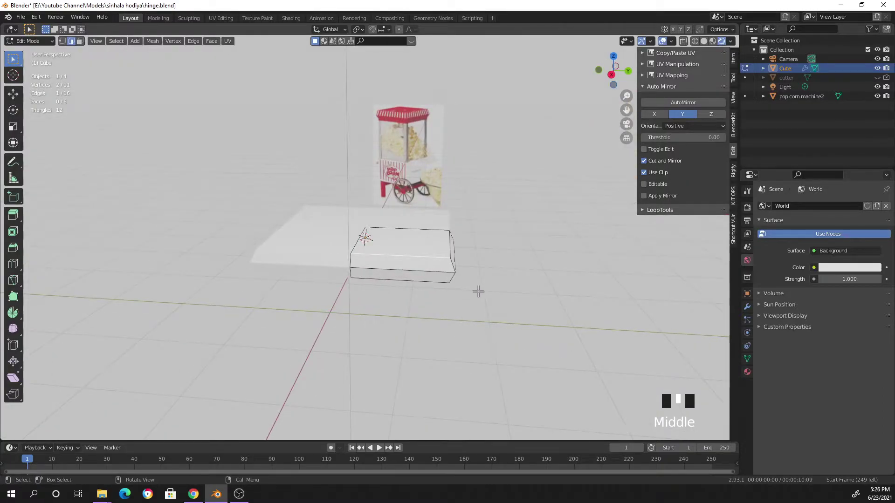
middle_drag(436, 278, 113, 169)
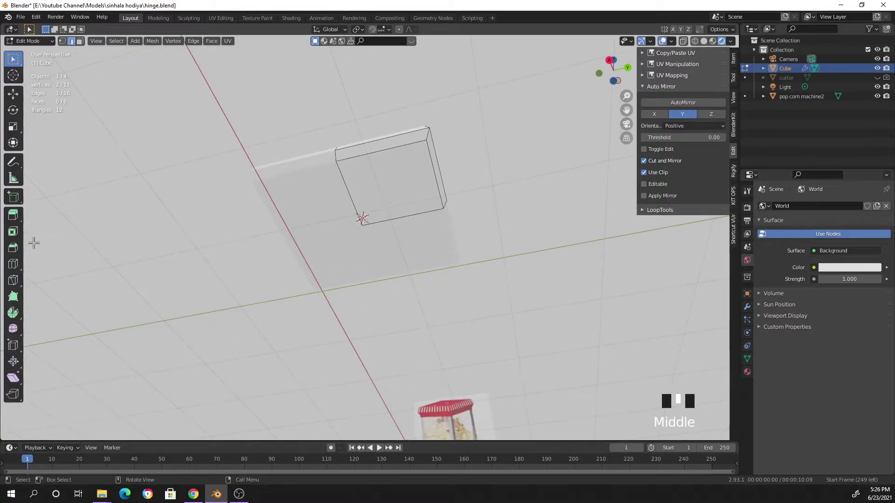
click(13, 264)
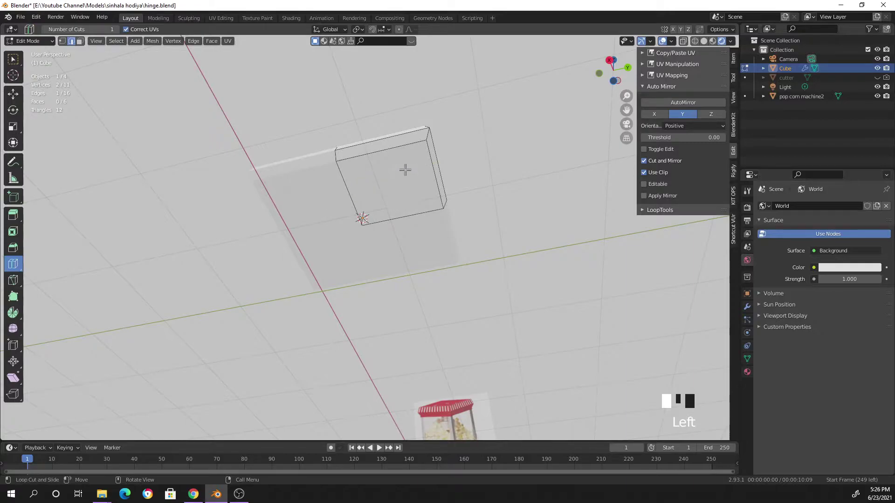
drag(395, 150, 400, 151)
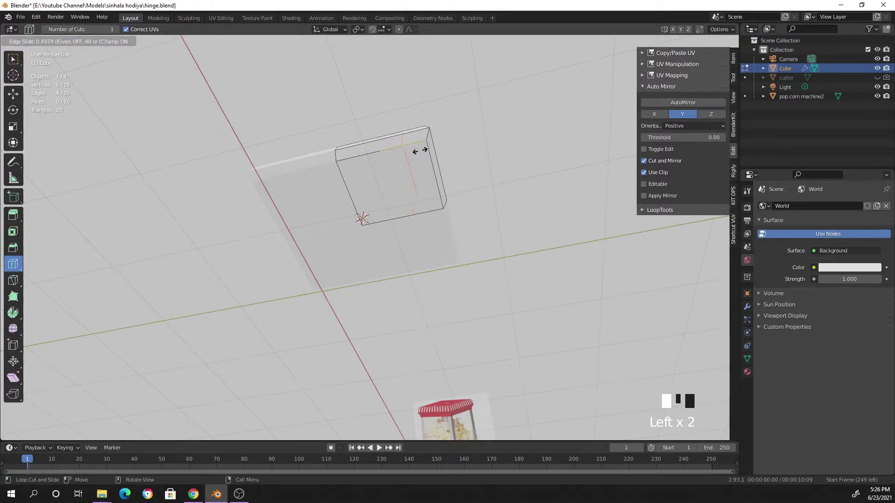
drag(424, 150, 424, 150)
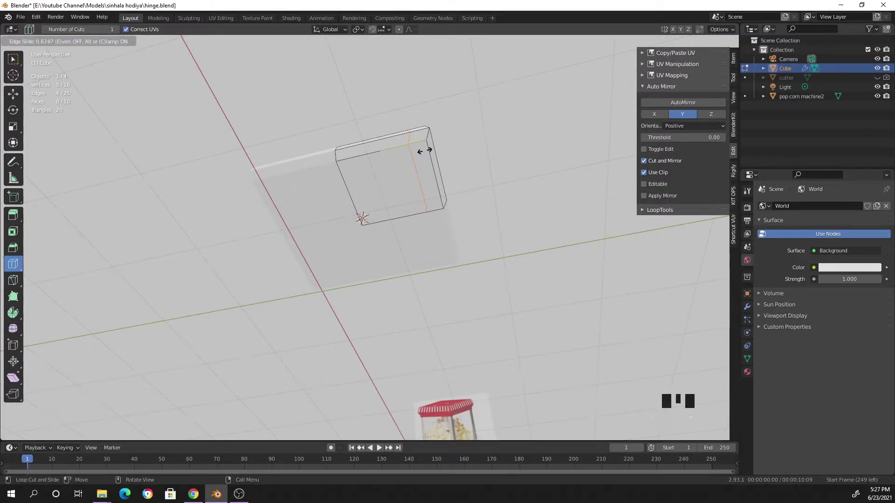
click(433, 181)
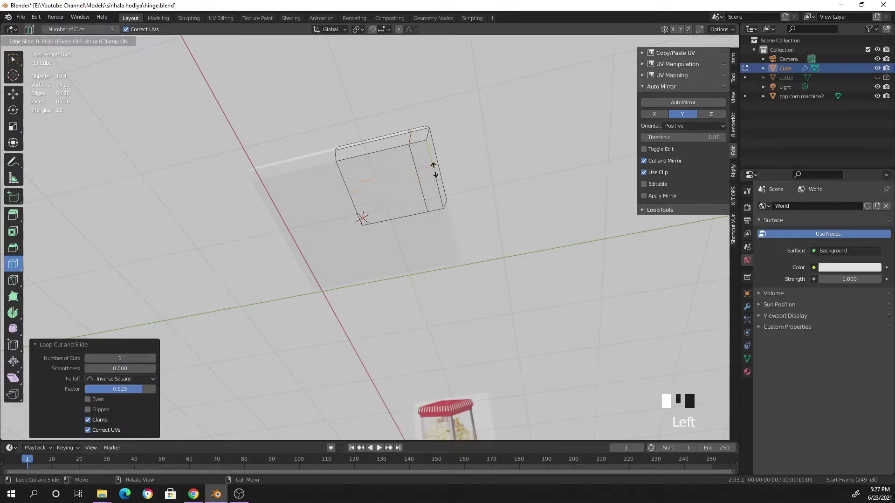
click(433, 158)
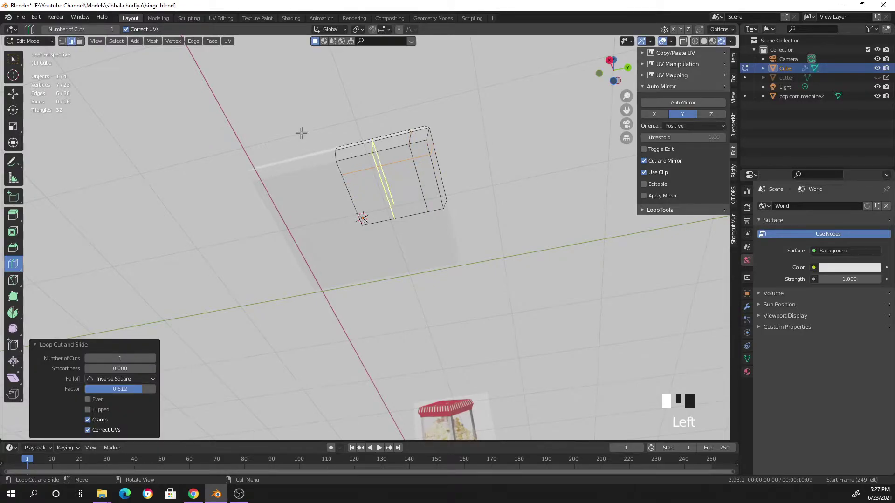
click(13, 59)
- In face selection, extrude the small corner face on the slab's underside downward by about 1.108 m to form the legs
middle_drag(313, 146, 440, 213)
scroll(545, 233, up, 2)
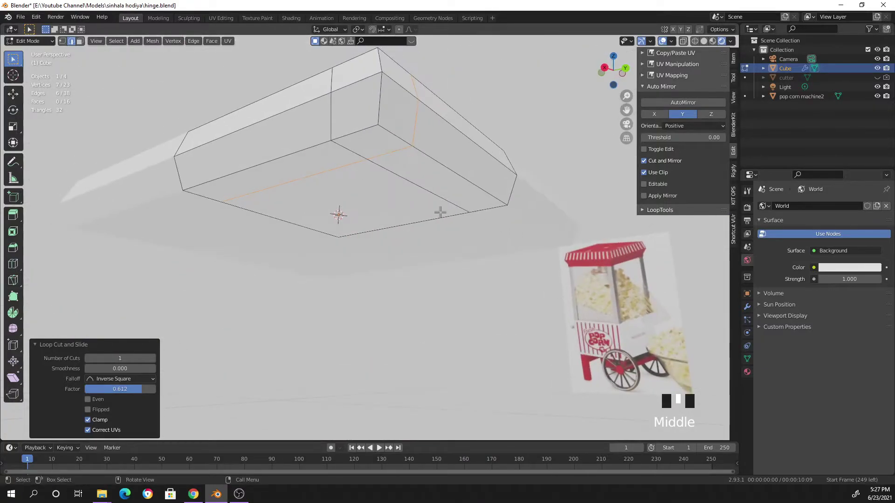
click(80, 42)
click(371, 147)
middle_drag(453, 184, 386, 191)
scroll(380, 229, down, 2)
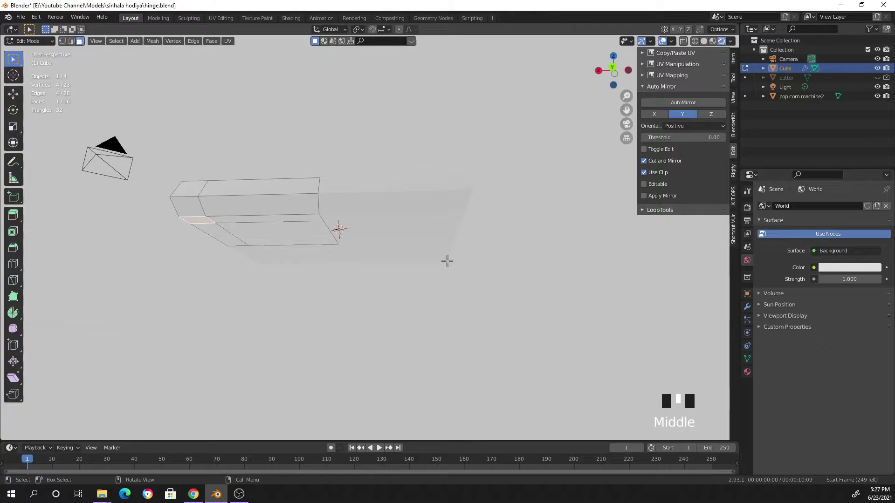
key(e)
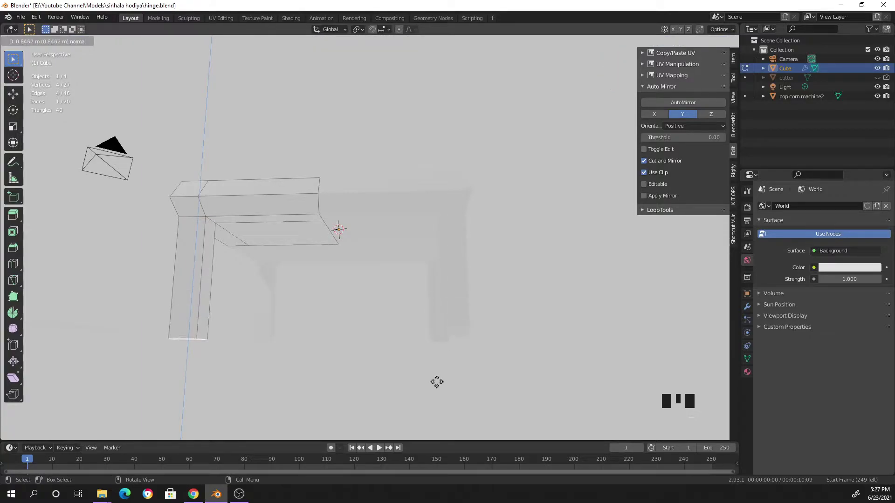
click(429, 421)
middle_drag(443, 309, 508, 313)
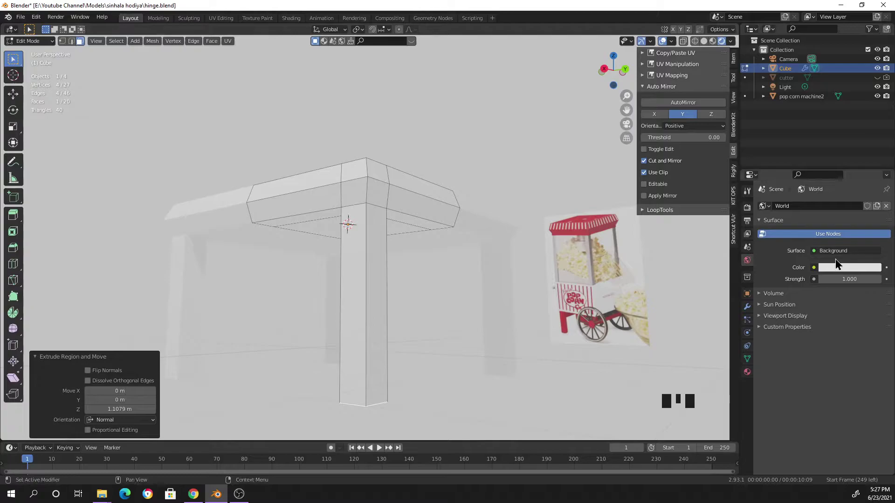
- Darken the world background color to dark gray and switch the viewport to Material Preview shading
click(849, 267)
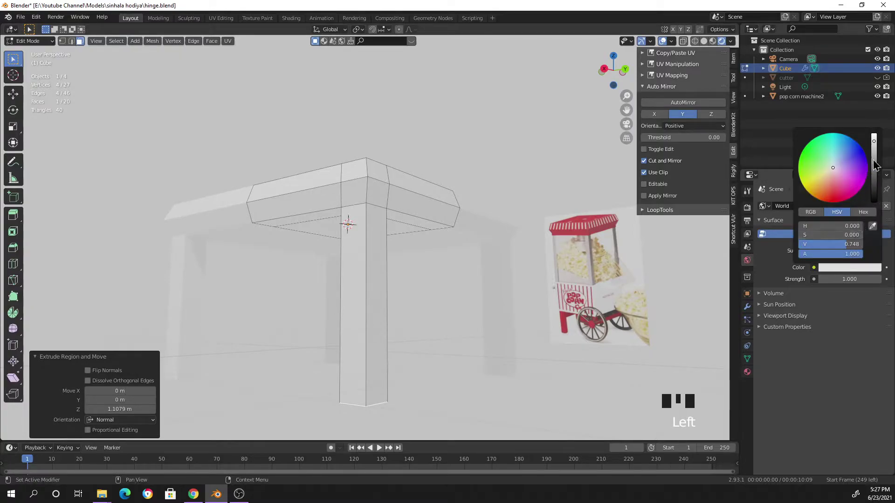
drag(875, 146, 874, 182)
click(505, 235)
middle_drag(505, 235, 419, 350)
click(711, 41)
mouse_move(394, 261)
middle_down()
mouse_move(392, 242)
mouse_move(393, 279)
mouse_move(372, 284)
mouse_move(410, 282)
middle_up()
scroll(394, 278, down, 3)
scroll(410, 282, up, 2)
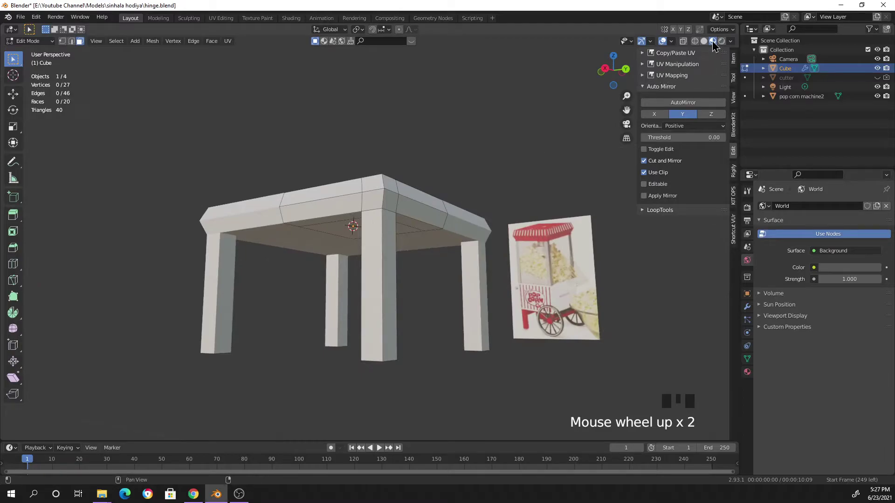
mouse_move(394, 219)
middle_down()
mouse_move(450, 224)
mouse_move(385, 232)
middle_up()
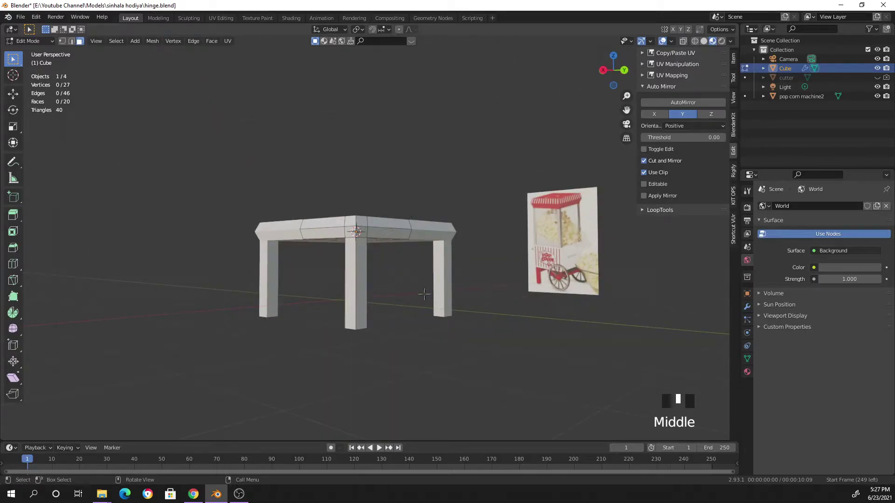
- Lengthen the legs by moving the leg's bottom face down along Z by about 0.746 m and then another 0.382 m
middle_drag(424, 294, 358, 219)
click(356, 212)
middle_drag(457, 235, 418, 274)
scroll(418, 274, down, 2)
key(g)
key(z)
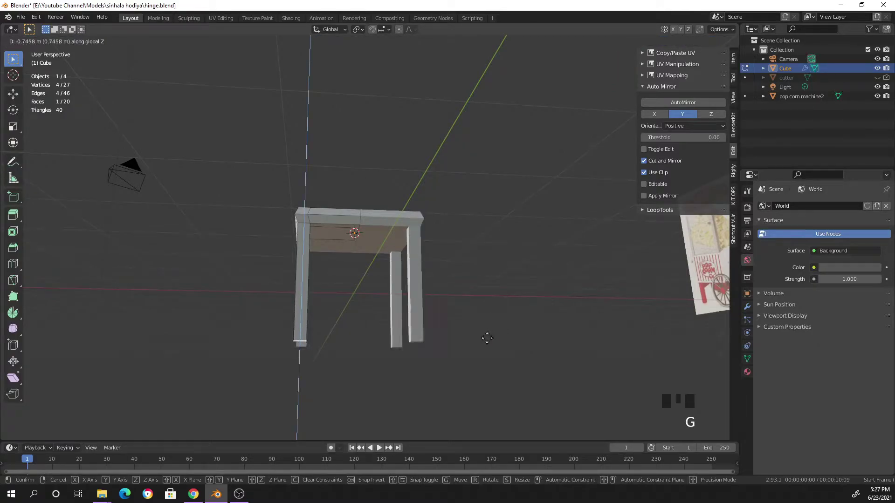
click(487, 338)
middle_drag(449, 308, 433, 298)
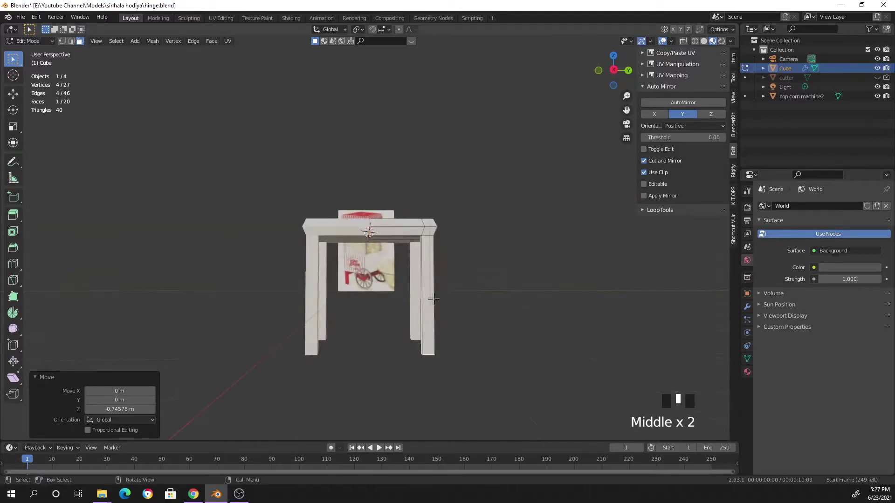
key(g)
key(z)
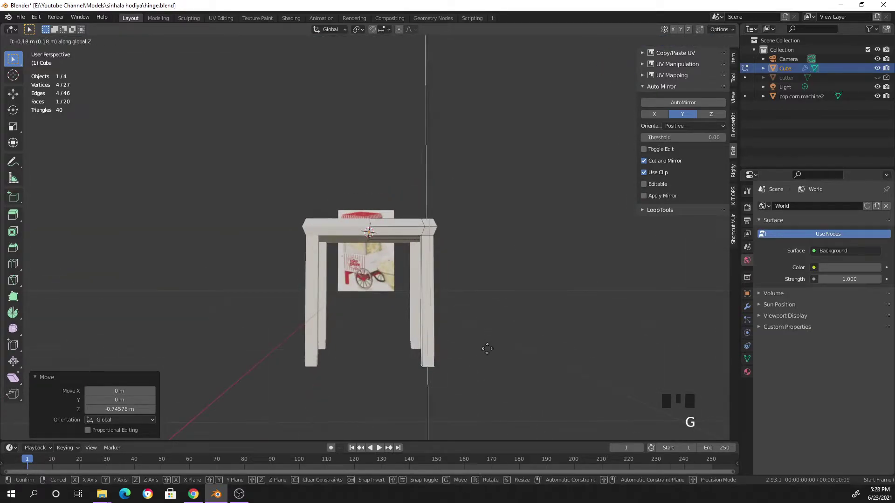
click(484, 358)
middle_drag(522, 346, 550, 400)
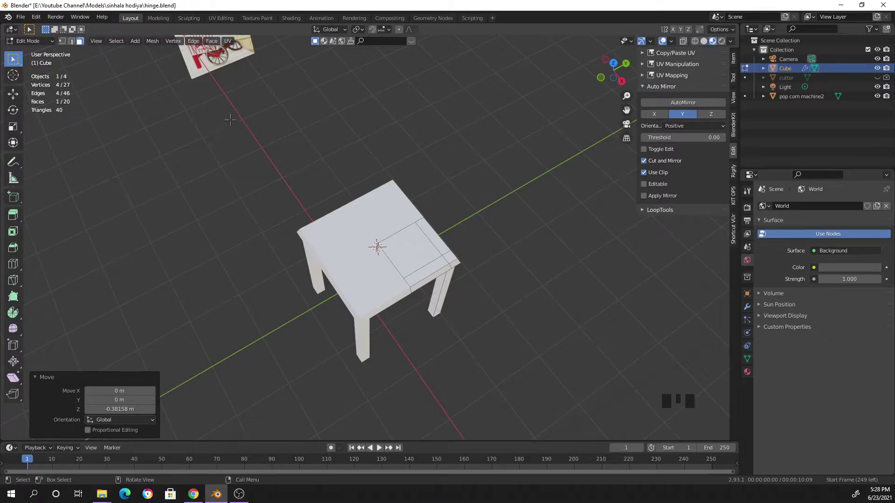
- Add a vertical loop cut down the inner side face of the leg, slid to a factor of about -0.253
key(Tab)
middle_drag(366, 174, 331, 165)
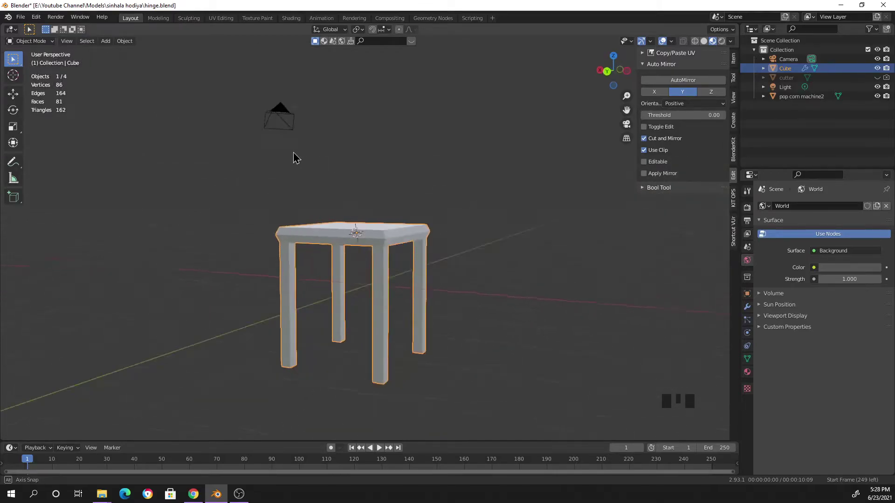
scroll(345, 298, up, 5)
middle_drag(347, 303, 508, 308)
key(Tab)
scroll(446, 278, down, 2)
click(488, 324)
scroll(513, 303, up, 2)
click(516, 300)
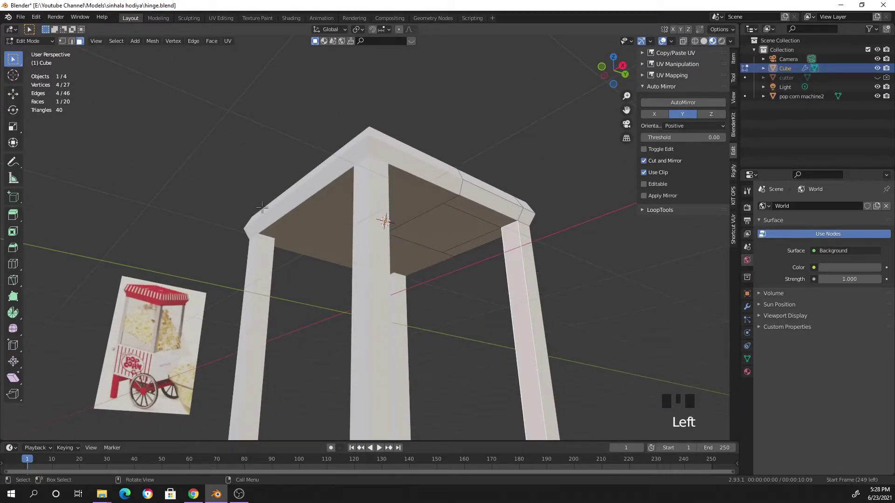
click(13, 264)
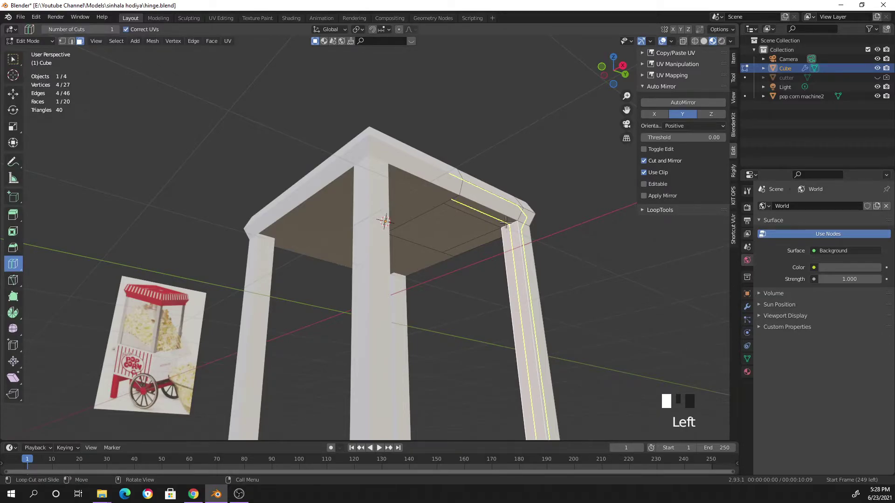
drag(506, 222, 503, 223)
- Add a second vertical loop cut beside the first on the same leg face, slid to a factor of about -0.525
scroll(506, 223, up, 5)
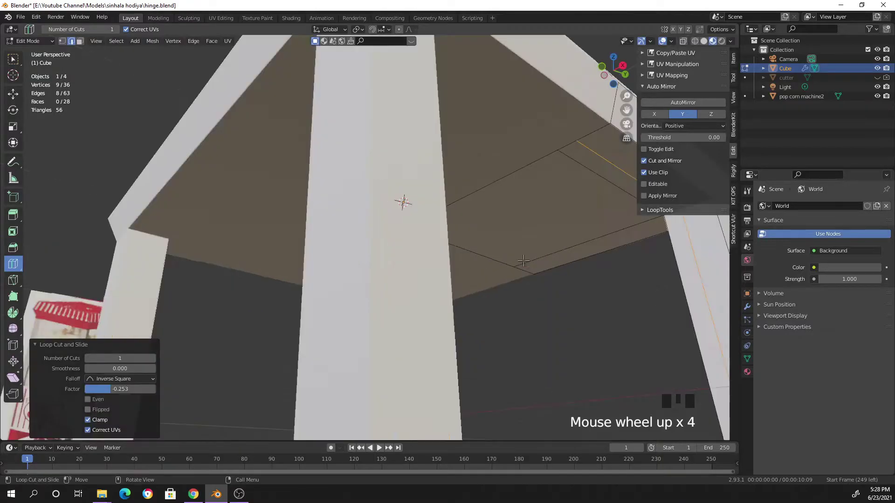
scroll(559, 260, down, 2)
shift+middle_drag(560, 259, 500, 250)
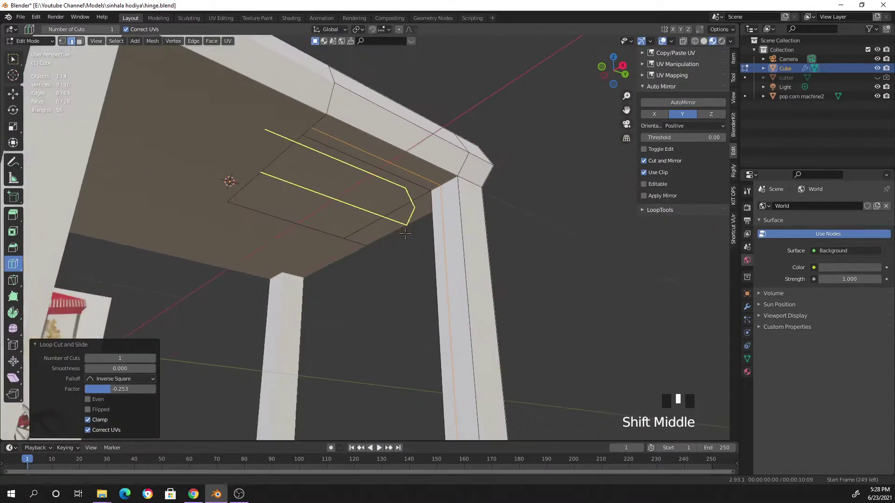
scroll(499, 250, up, 2)
scroll(547, 257, up, 2)
shift+middle_drag(475, 246, 460, 245)
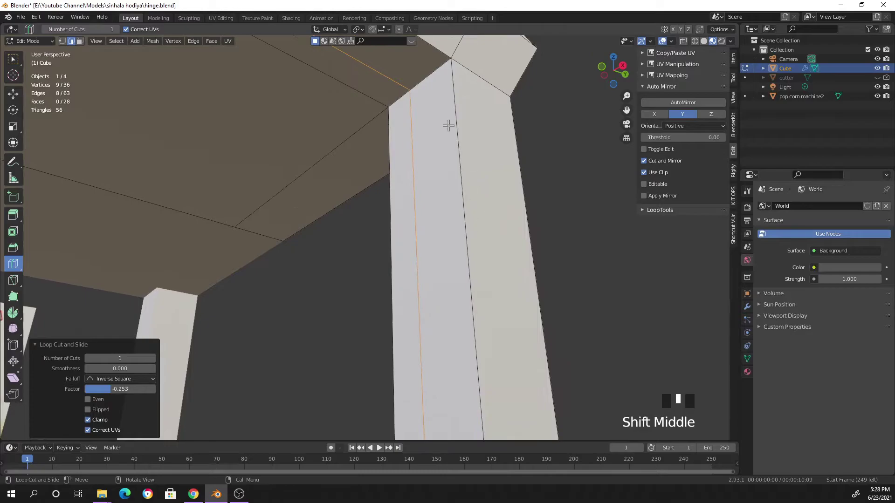
drag(428, 88, 415, 90)
scroll(480, 223, down, 4)
middle_drag(485, 247, 488, 266)
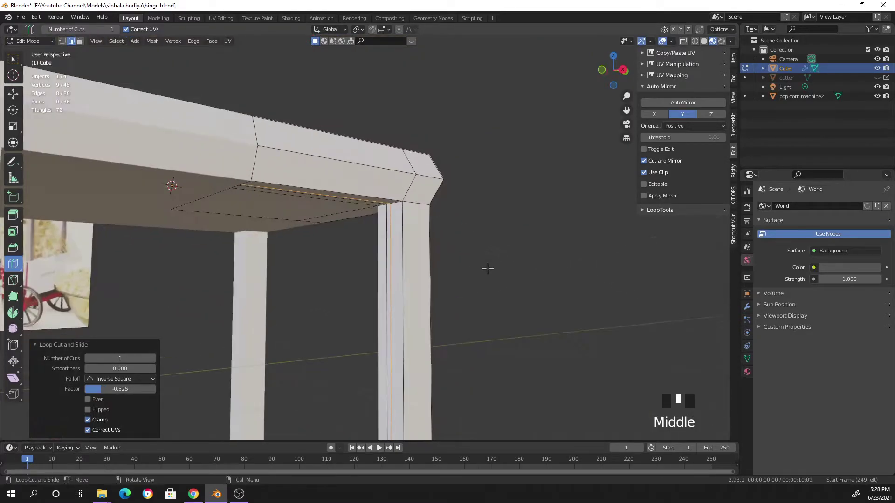
scroll(203, 231, down, 2)
- In face selection, extrude the narrow strip between the two leg cuts by about 0.986 m to the mirror centre as a panel
click(13, 59)
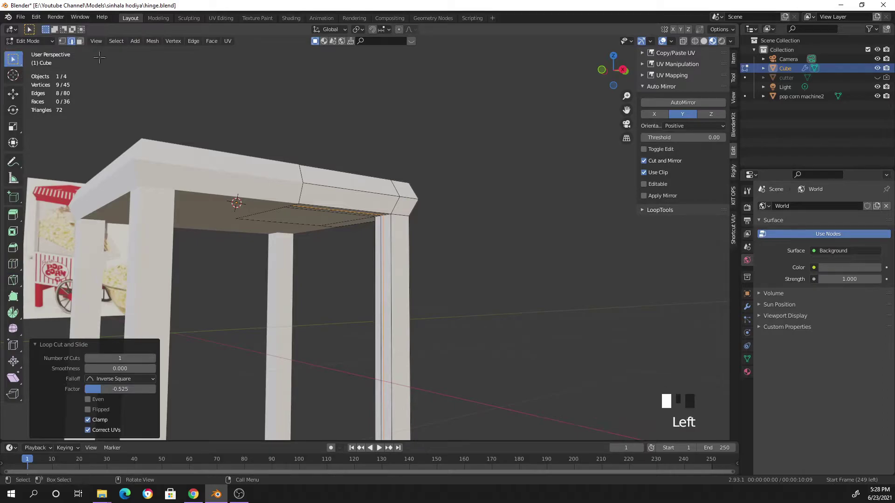
click(80, 41)
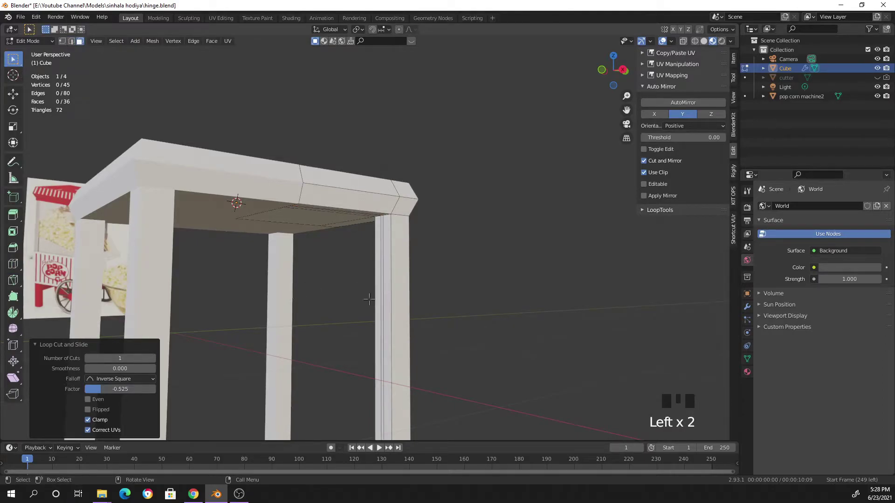
scroll(410, 300, up, 6)
click(418, 284)
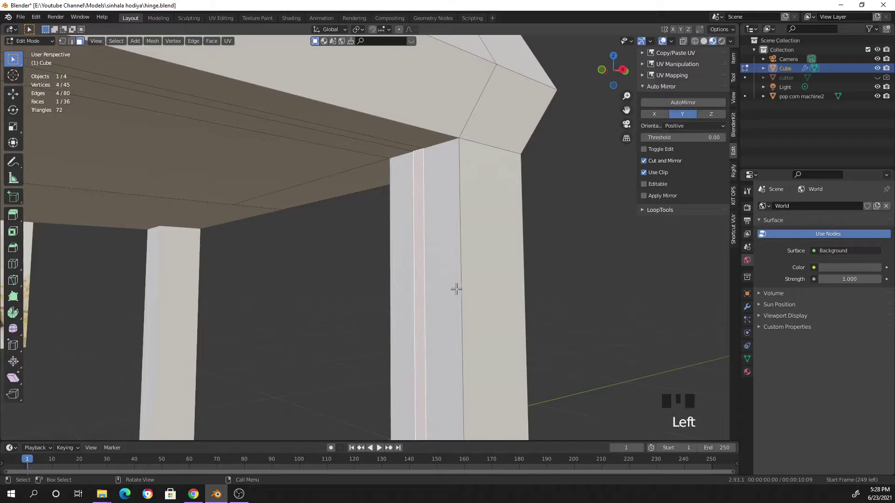
scroll(449, 289, down, 5)
middle_drag(449, 289, 475, 332)
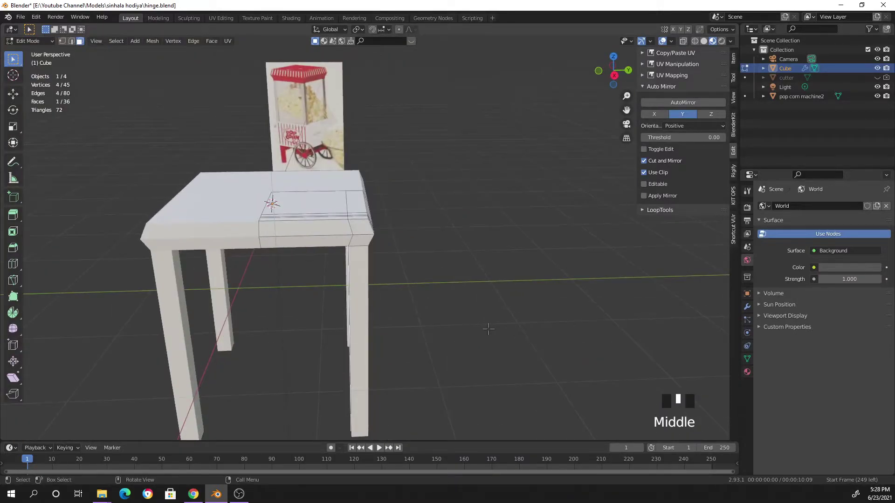
key(e)
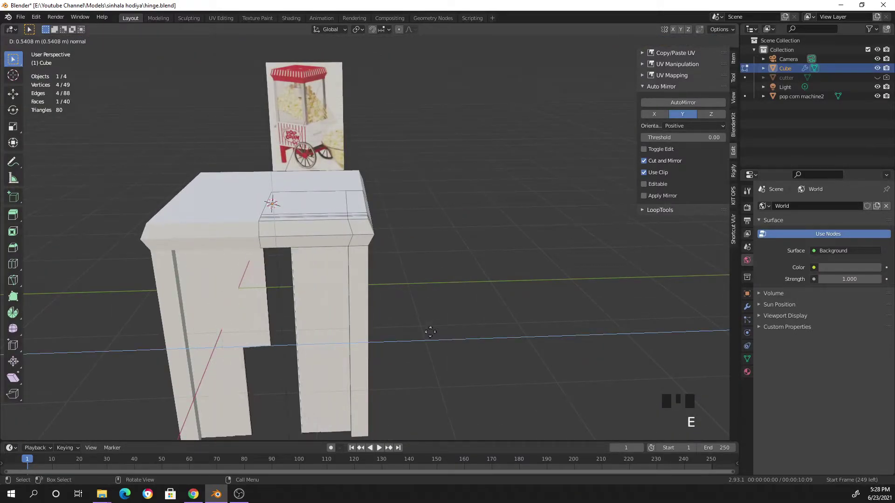
click(392, 335)
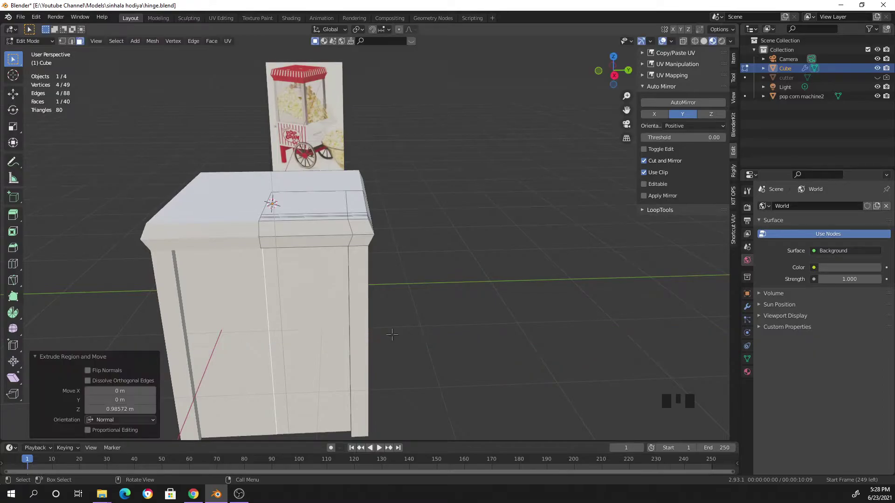
click(491, 332)
- Add two parallel vertical loop cuts on the leg's other inner face, the second slid to a factor of about 0.486
middle_drag(491, 332, 259, 333)
scroll(351, 336, up, 3)
scroll(351, 335, up, 2)
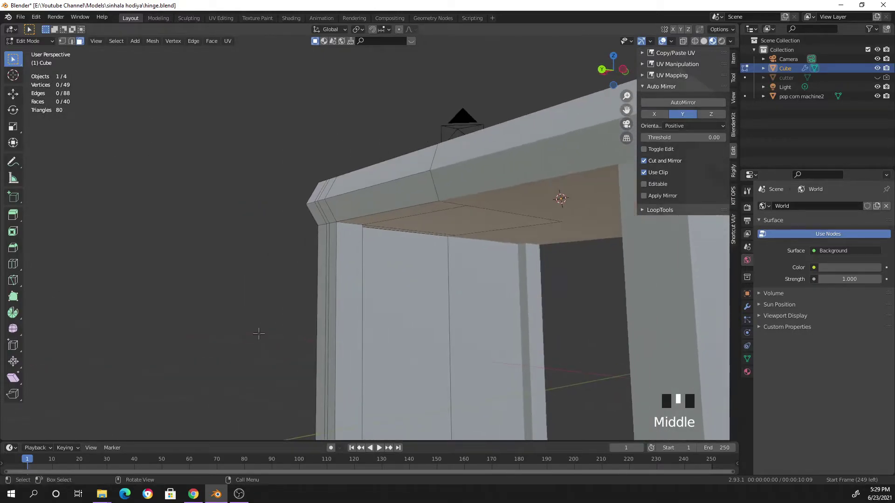
click(13, 264)
drag(337, 229, 350, 228)
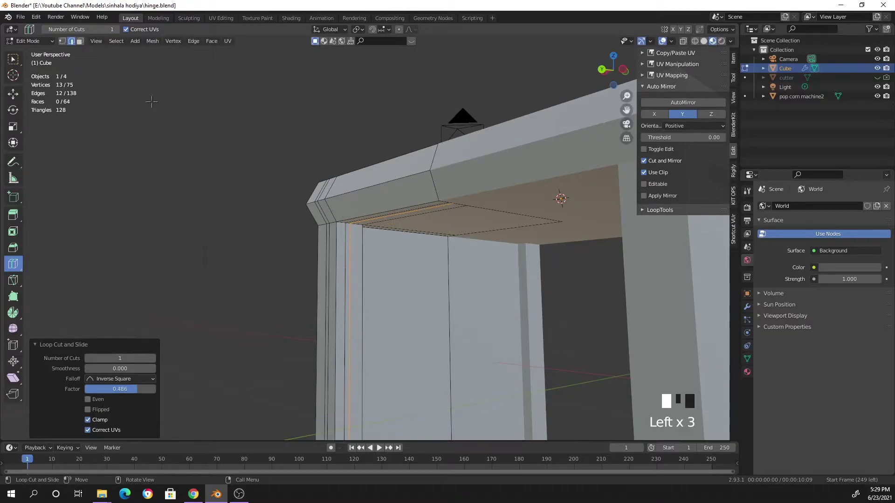
click(16, 63)
- In face selection, extrude the narrow strip between the new cuts by about 0.950 m to the mirror centre, closing the adjacent side
scroll(354, 269, up, 7)
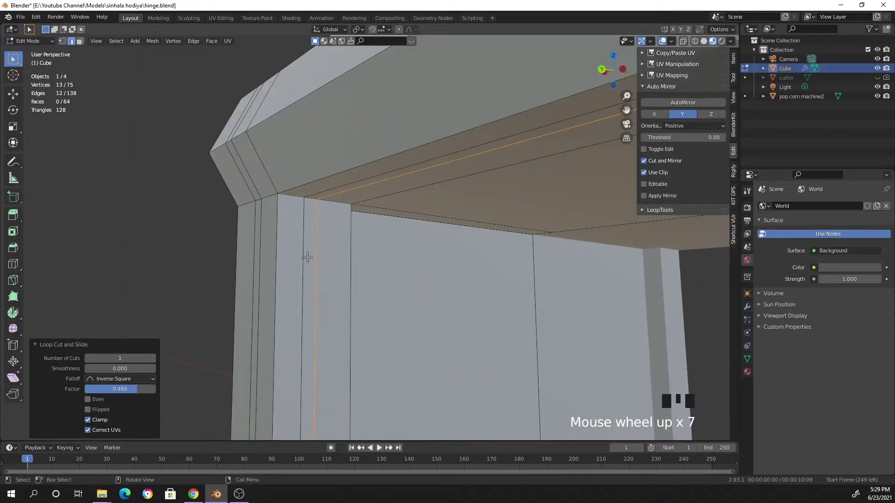
click(306, 257)
scroll(366, 261, down, 2)
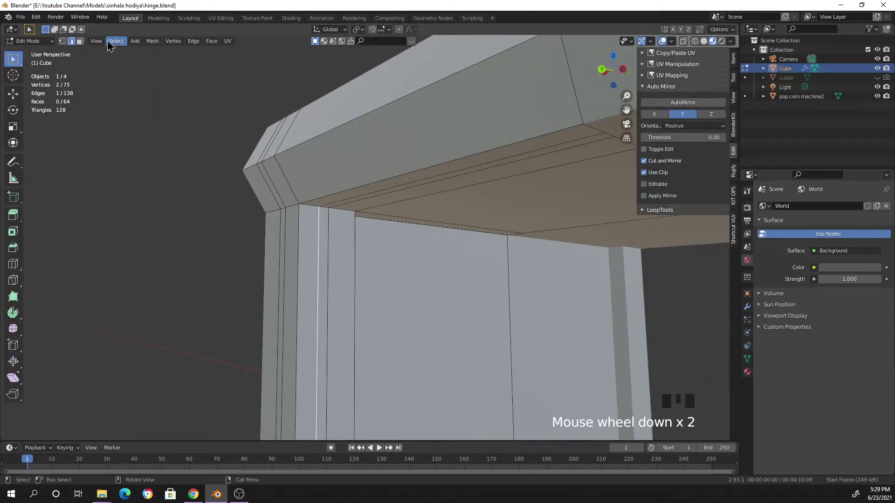
click(79, 41)
click(97, 71)
click(326, 236)
middle_drag(325, 236, 424, 250)
scroll(428, 251, down, 2)
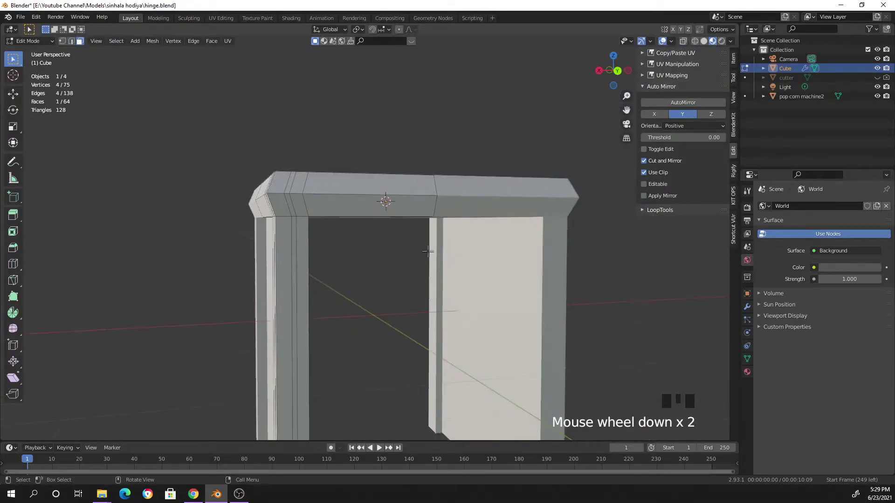
key(e)
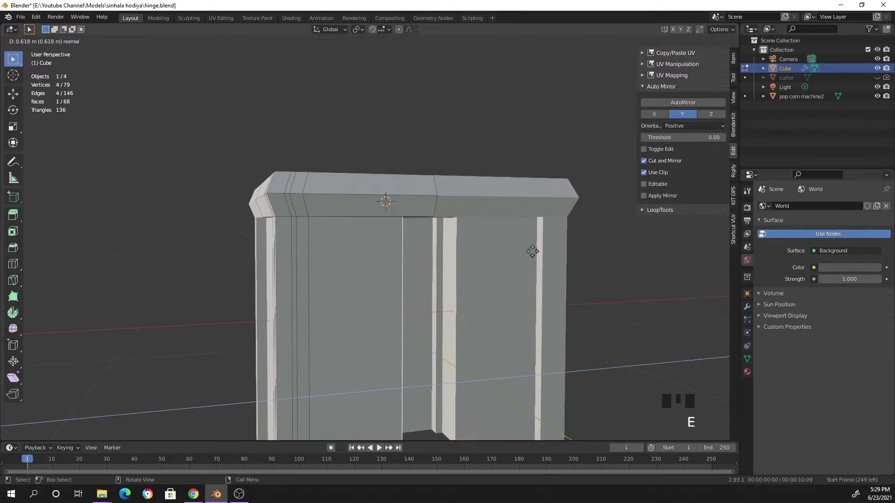
click(570, 251)
scroll(571, 251, down, 3)
click(595, 274)
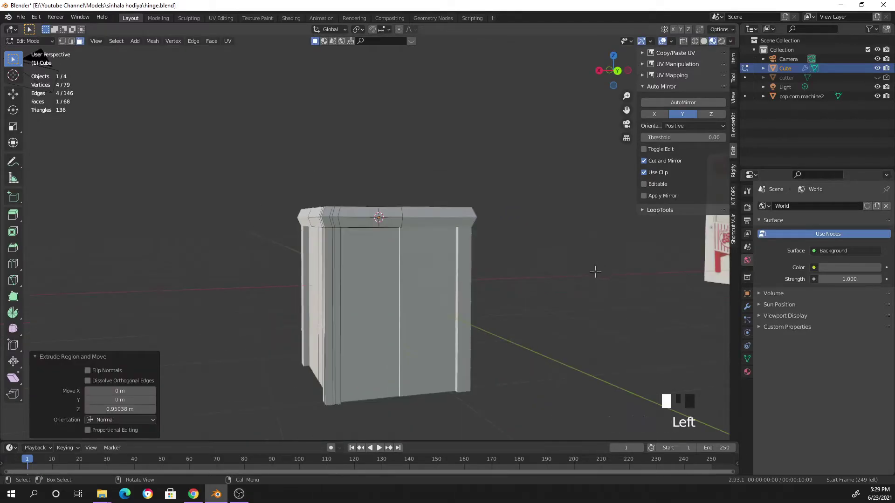
click(402, 292)
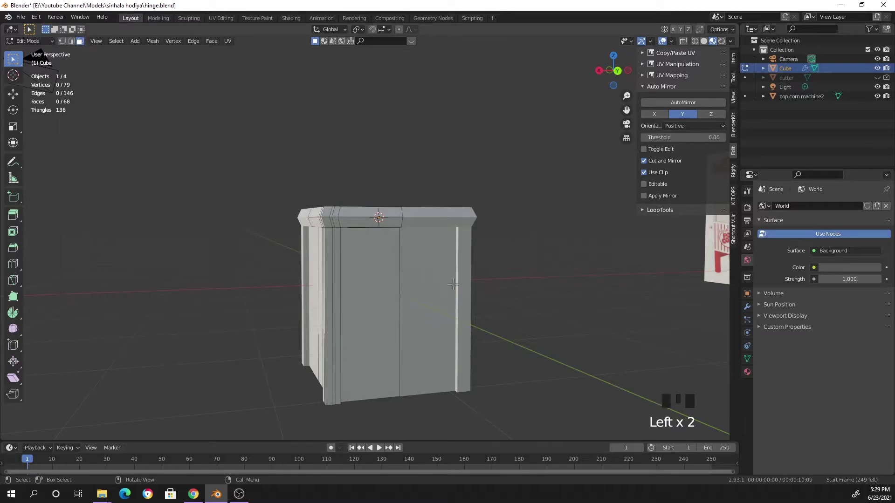
click(71, 41)
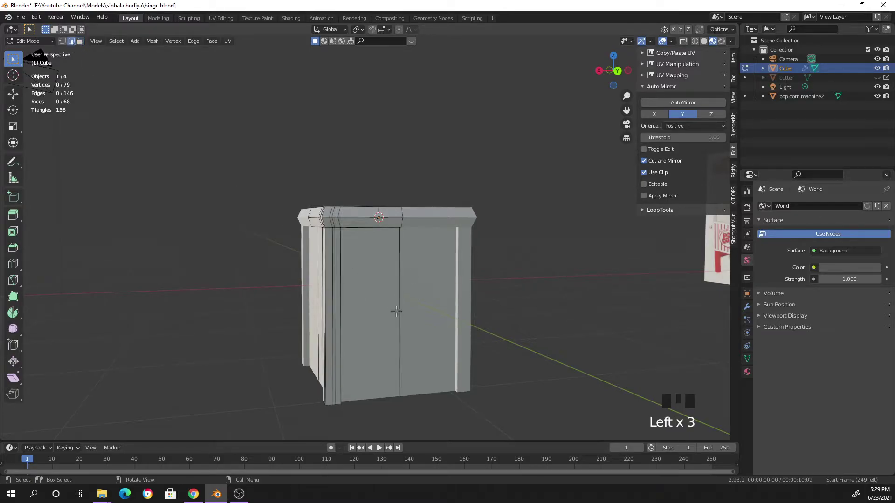
click(399, 285)
key(g)
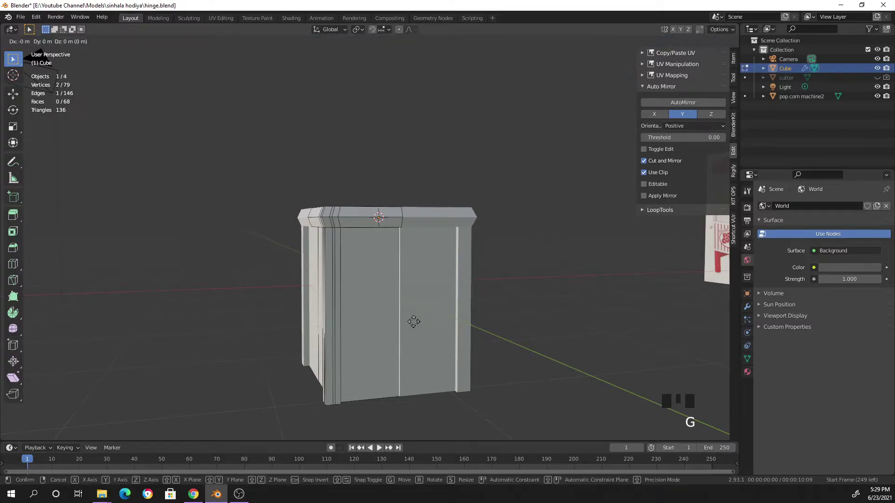
right_click(461, 335)
- Clear the selection and examine the cabinet's side panels, corner cuts and top from several angles, including in Object Mode
middle_drag(461, 335, 395, 342)
click(495, 253)
scroll(383, 292, up, 8)
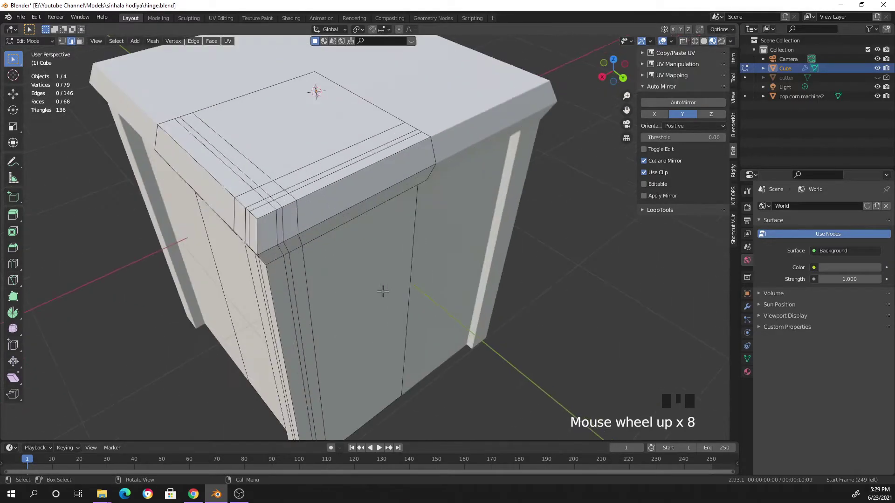
scroll(292, 187, down, 4)
middle_drag(292, 187, 371, 218)
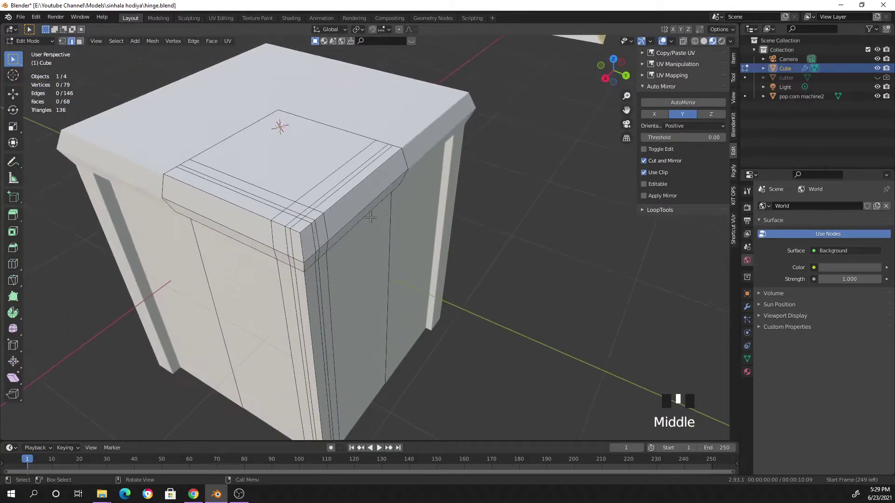
scroll(273, 175, down, 2)
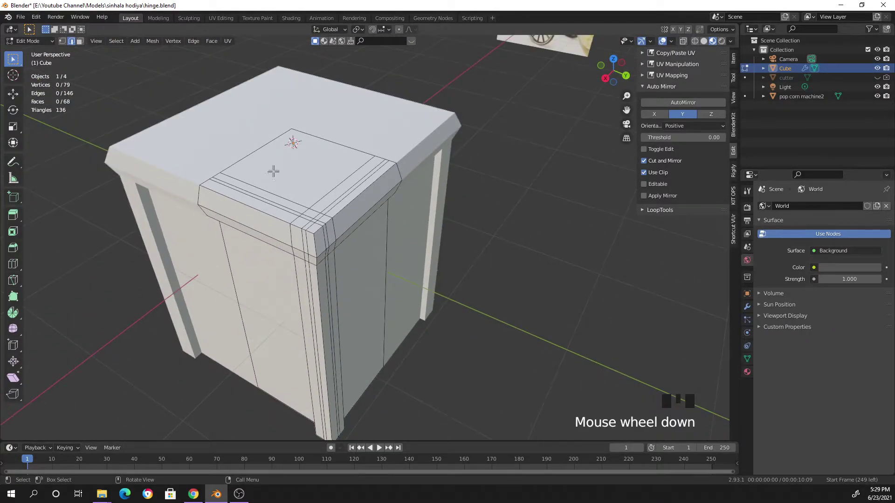
key(Tab)
middle_drag(449, 249, 512, 209)
scroll(485, 253, down, 2)
middle_drag(485, 254, 459, 331)
scroll(379, 244, up, 2)
middle_drag(380, 243, 485, 180)
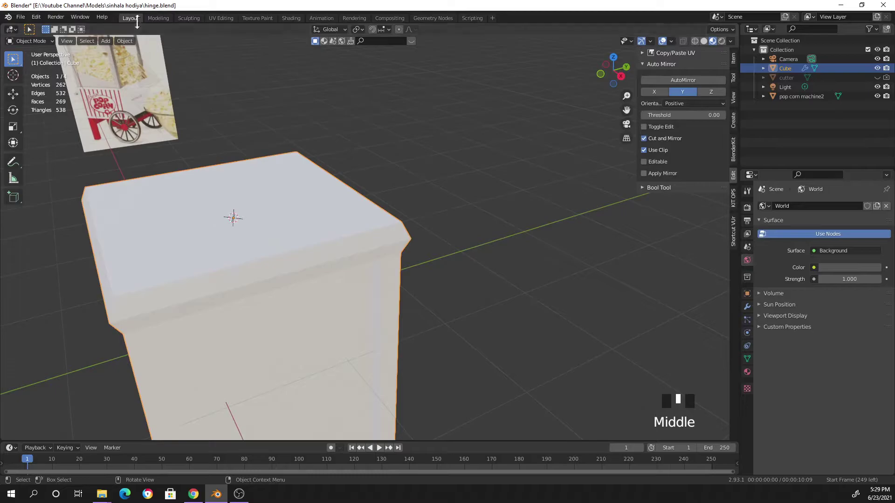
- Add a plane mesh and move it straight down along Z by about 2.358 m to the bottom of the legs
click(103, 42)
mouse_move(114, 54)
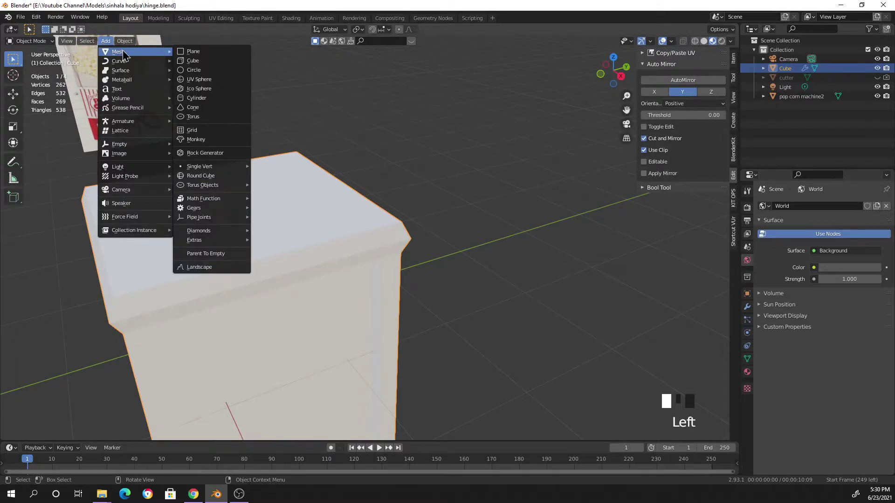
click(205, 51)
middle_drag(371, 181, 453, 218)
key(g)
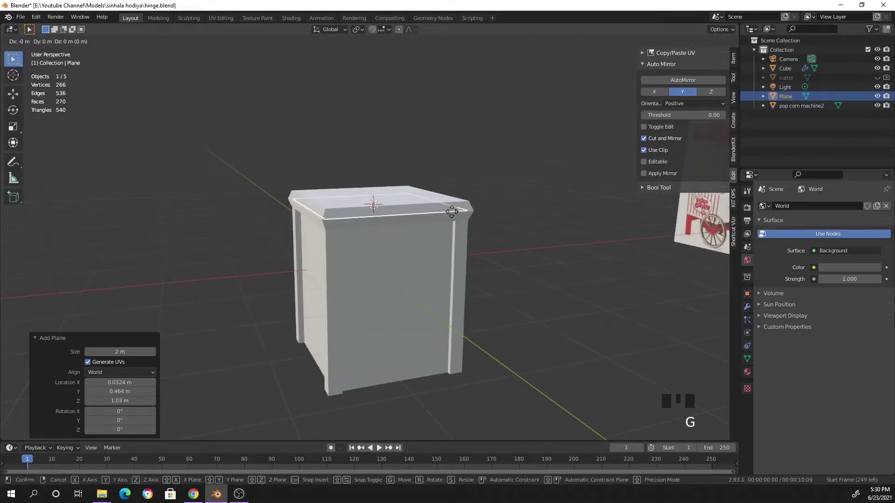
key(z)
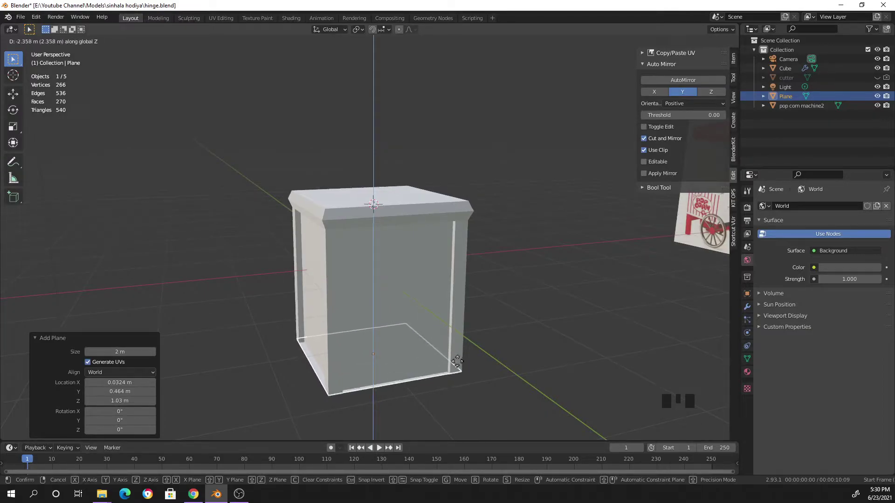
click(457, 363)
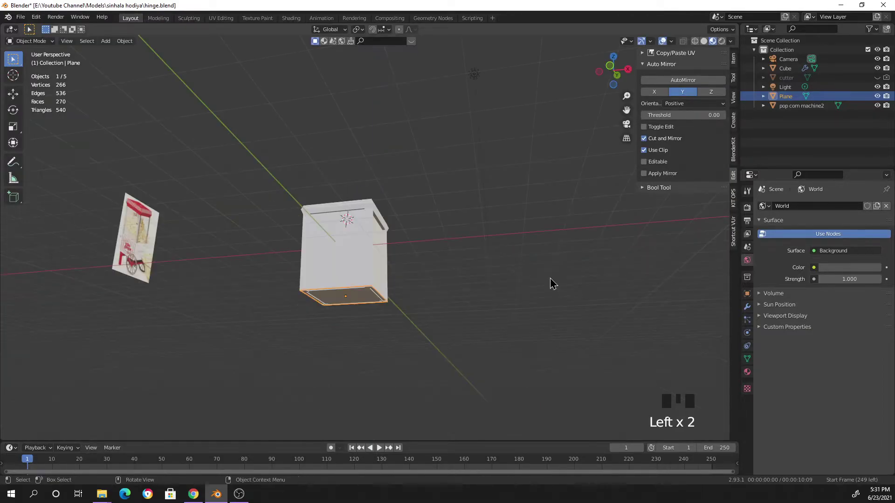
- Extrude the plane's face about 1.5 m downward to form a solid bottom block under the cabinet
click(521, 273)
middle_drag(365, 323, 370, 271)
click(373, 275)
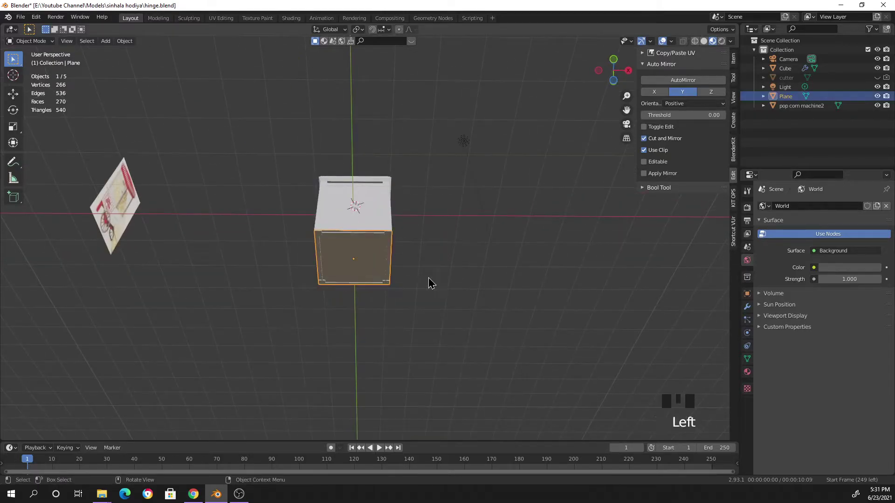
key(Tab)
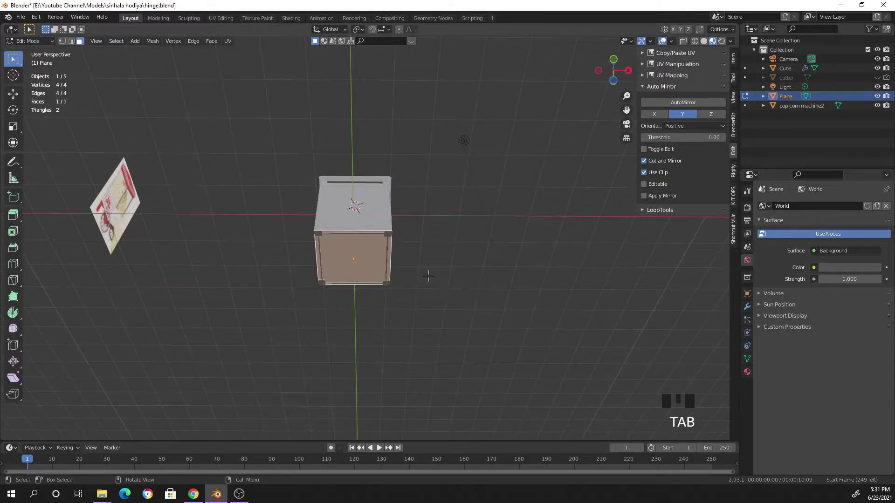
click(465, 283)
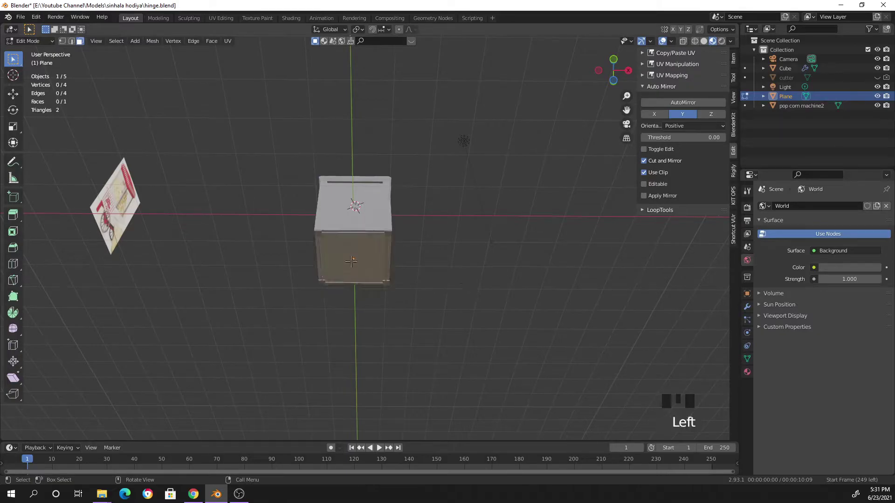
click(79, 42)
click(358, 254)
middle_drag(502, 281, 444, 294)
key(e)
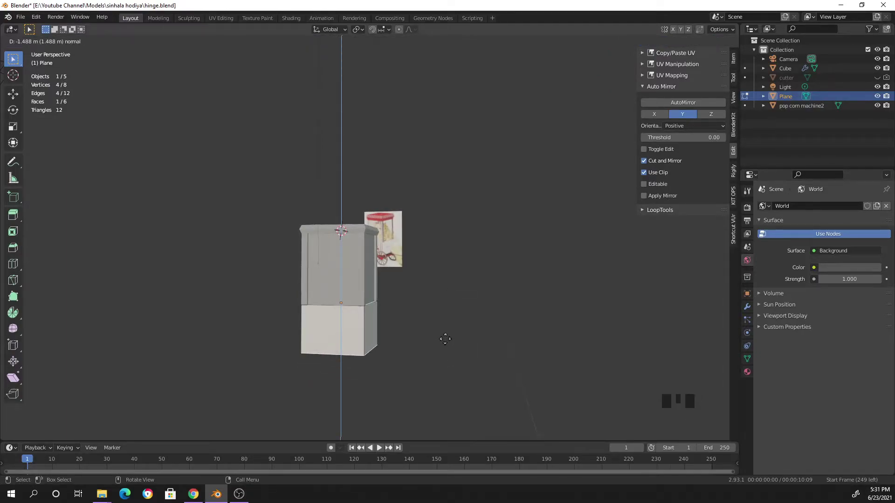
click(442, 333)
click(464, 328)
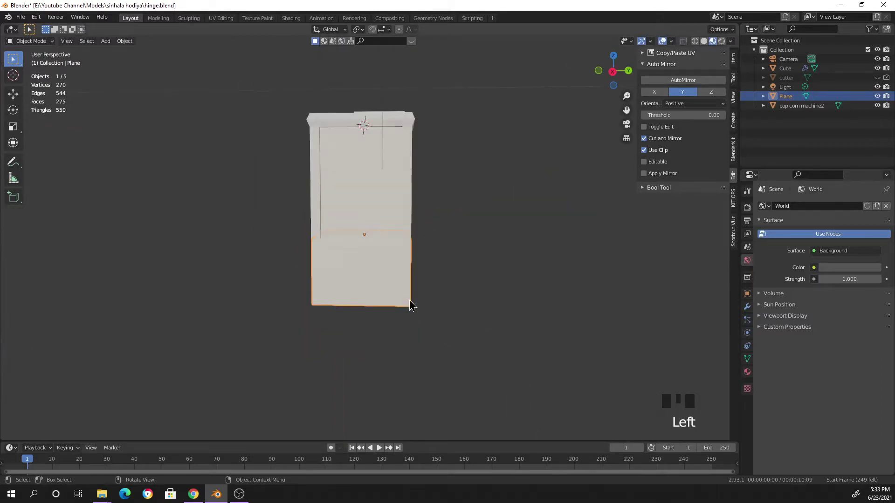
- Apply Auto Mirror to the bottom block across the X axis and across the Y axis
middle_drag(410, 304, 597, 303)
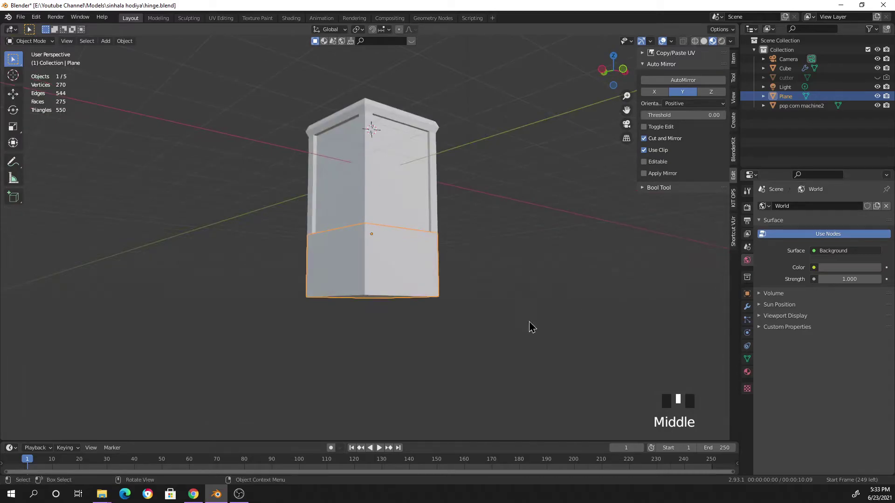
click(541, 292)
middle_drag(541, 289, 505, 282)
click(382, 277)
click(422, 293)
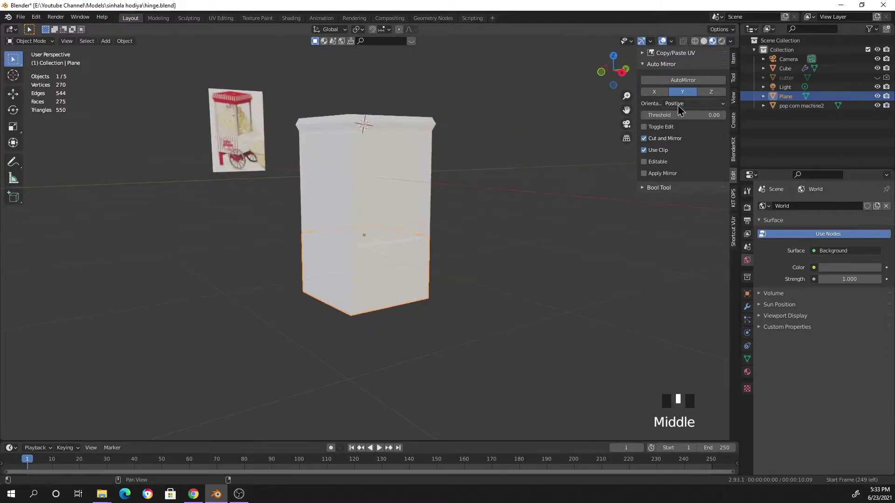
click(653, 92)
click(682, 80)
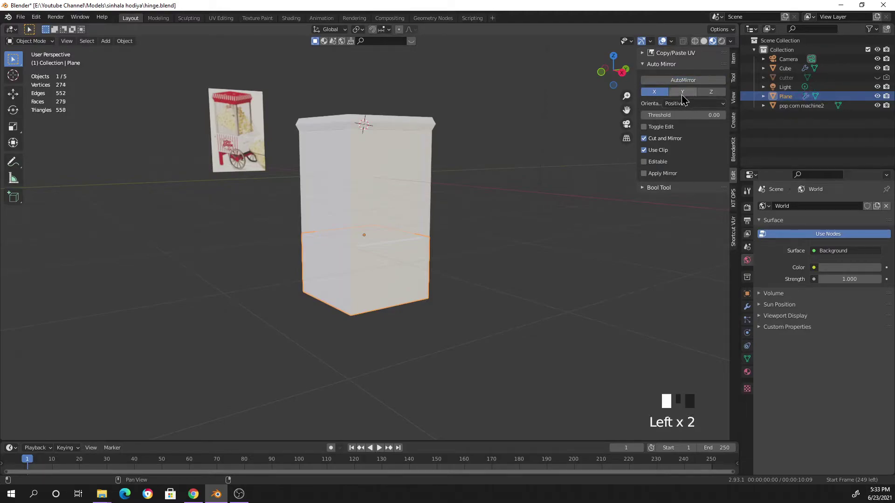
click(681, 93)
click(683, 80)
- Add a vertical loop cut near the corner on two adjacent sides of the bottom block, slid to factors of about -0.611 and -0.628
middle_drag(551, 237, 489, 247)
scroll(489, 247, up, 2)
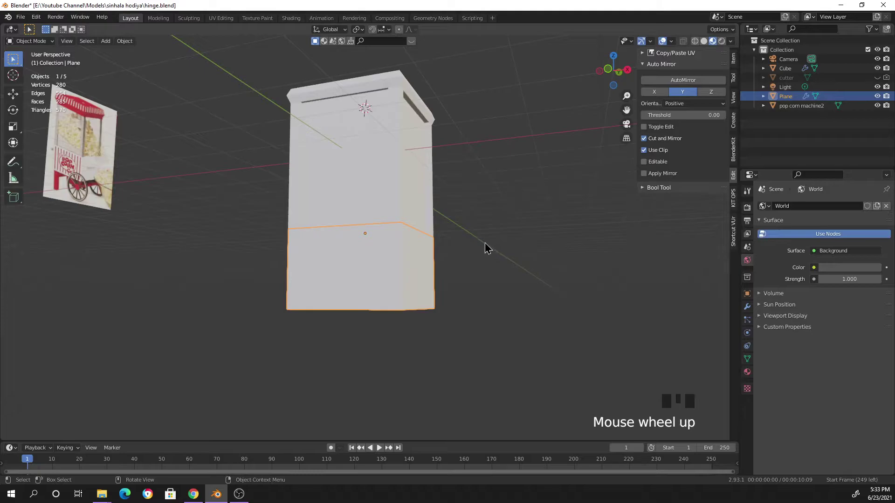
key(Tab)
middle_drag(514, 308, 396, 275)
click(13, 264)
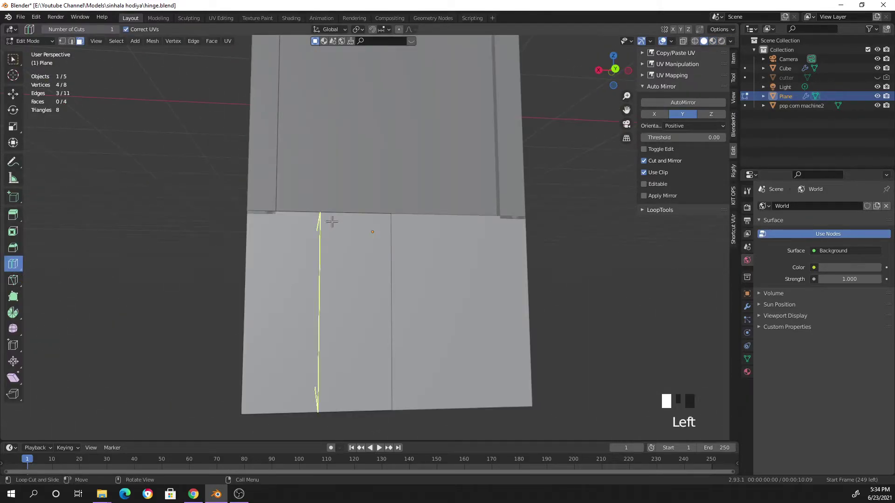
drag(326, 236, 309, 226)
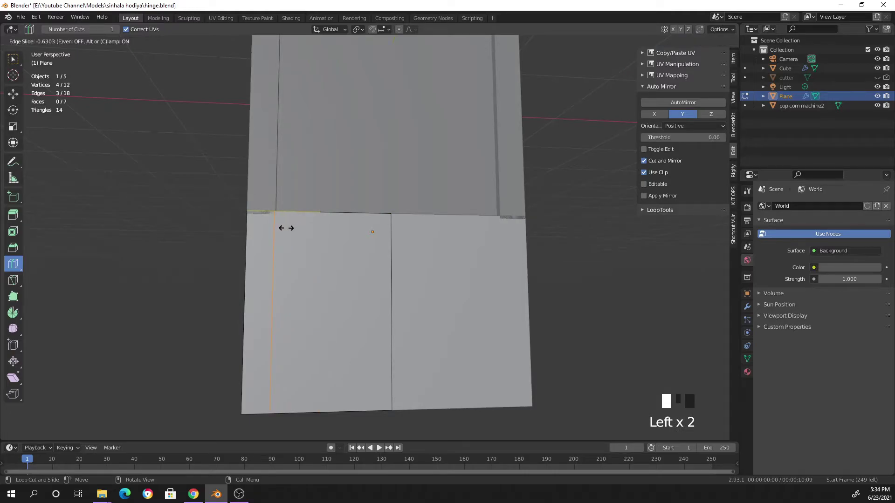
drag(286, 228, 282, 264)
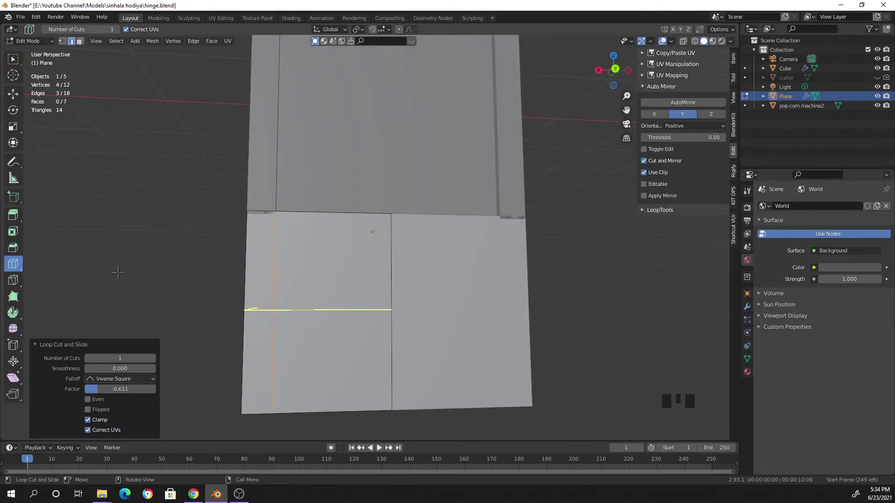
middle_drag(95, 181, 280, 227)
drag(419, 219, 465, 217)
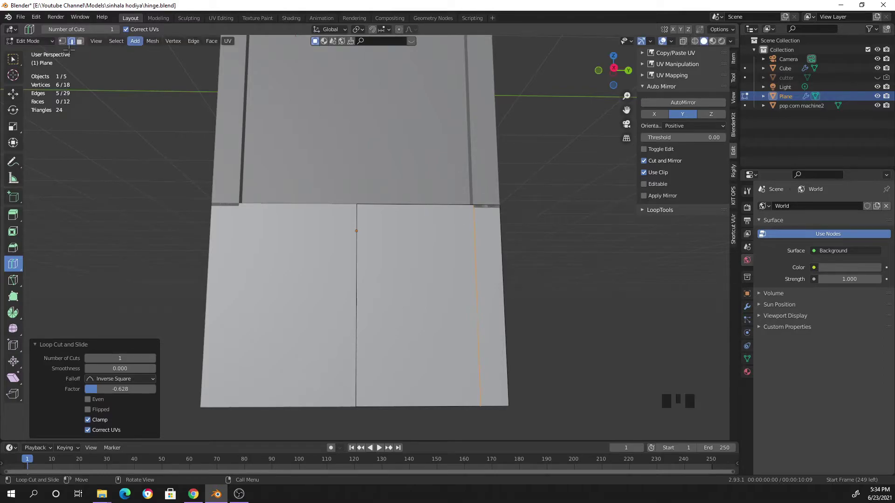
- In face selection, extrude the small corner face on the block's underside about 0.832 m downward to form the mirrored legs
click(19, 63)
mouse_move(212, 229)
middle_down()
mouse_move(208, 222)
mouse_move(208, 229)
middle_up()
click(346, 159)
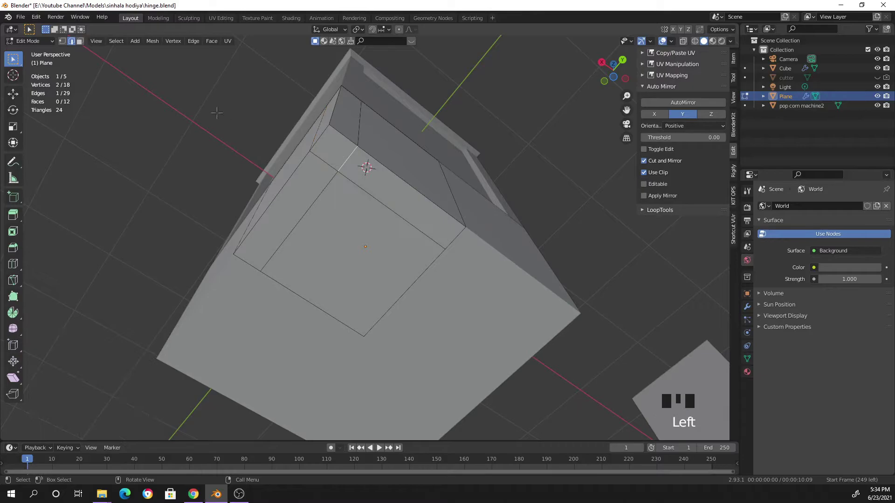
click(80, 42)
click(331, 152)
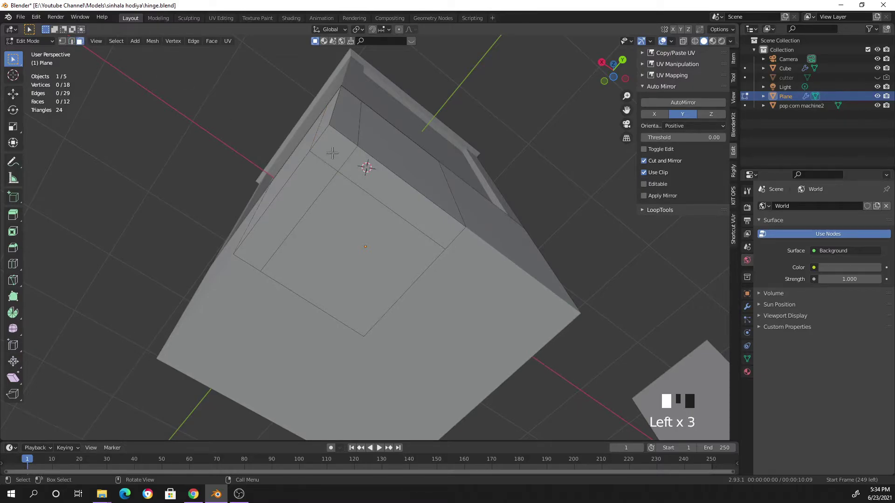
middle_drag(478, 222, 442, 265)
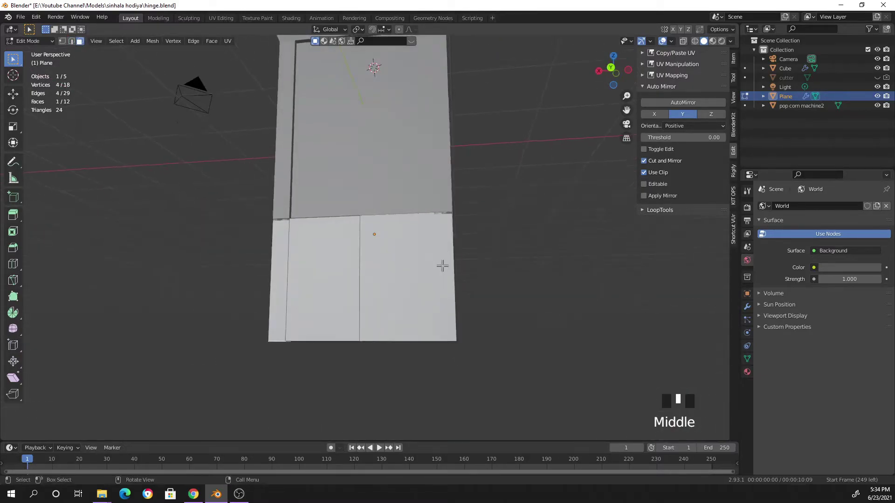
key(e)
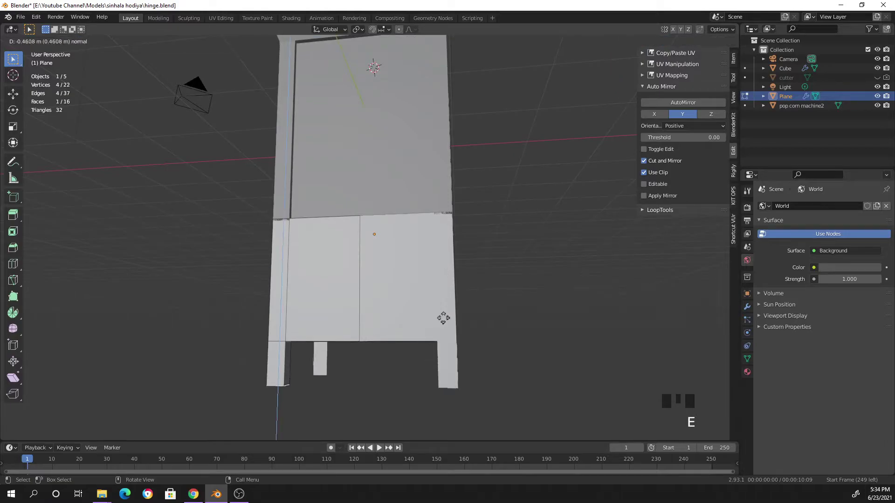
click(443, 346)
- Compare the legs with the cart's wheels and legs in the reference image, and examine the deselected model in Object Mode
middle_drag(570, 323, 539, 244)
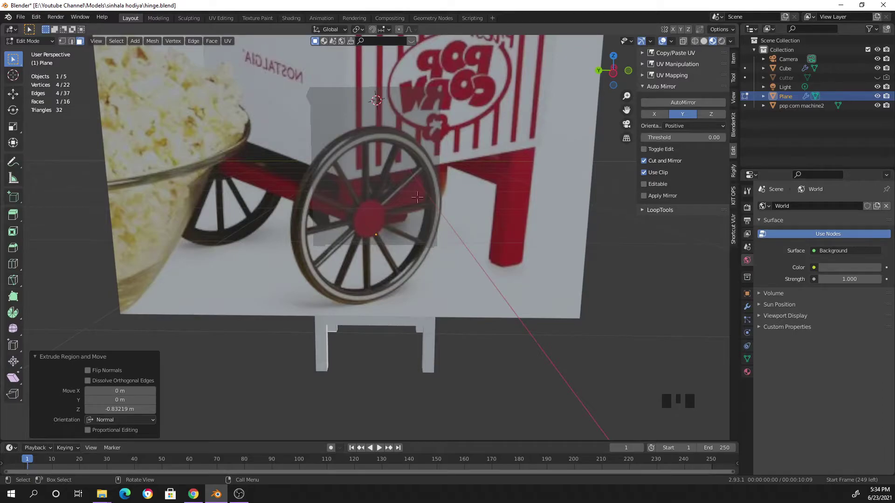
middle_drag(418, 232, 412, 237)
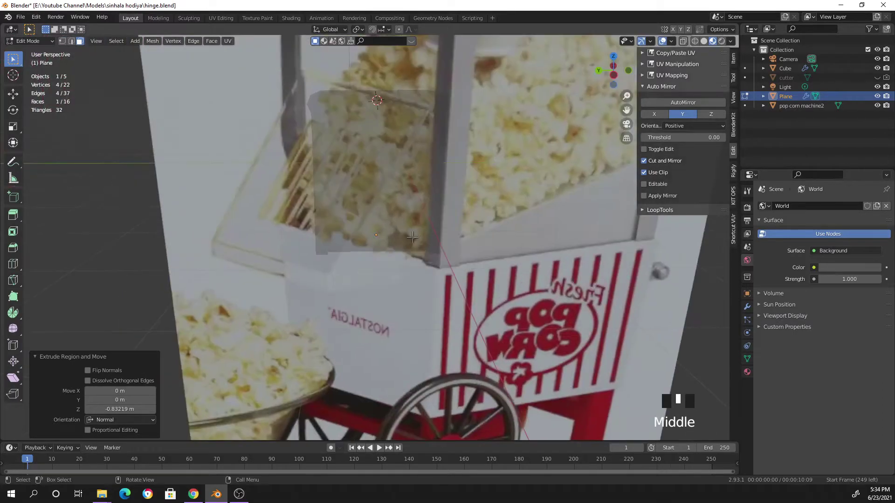
shift+middle_drag(340, 267, 433, 278)
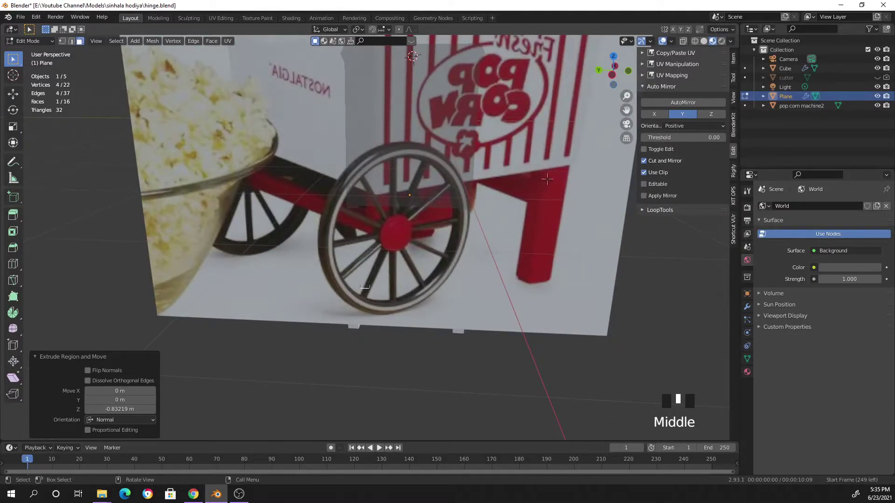
key(Tab)
key(alt+a)
middle_drag(544, 223, 510, 311)
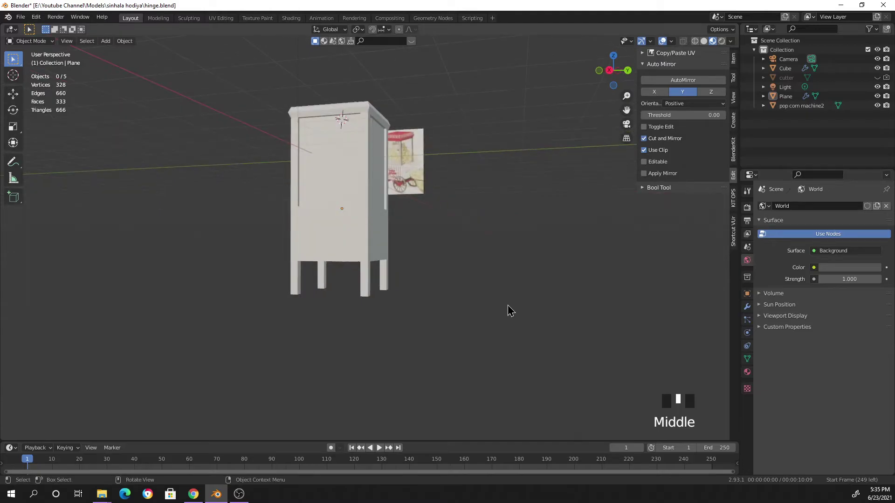
middle_drag(443, 296, 360, 293)
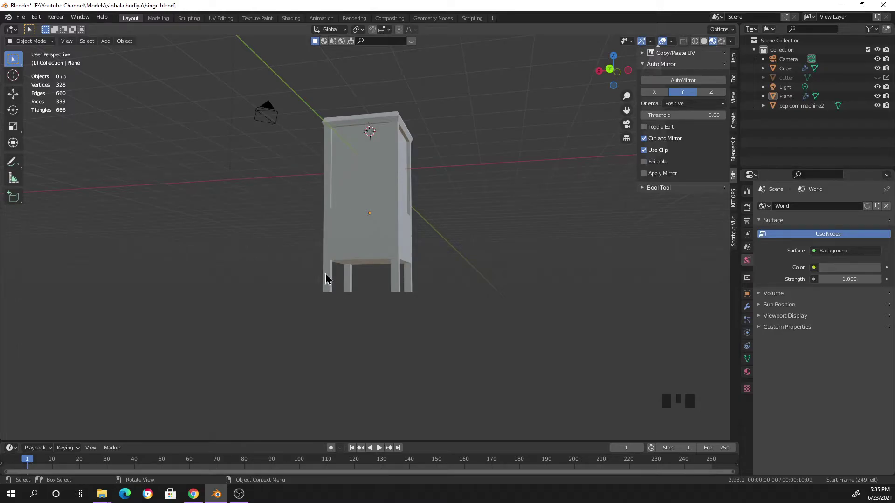
mouse_move(372, 262)
middle_down()
mouse_move(345, 299)
mouse_move(372, 275)
middle_up()
scroll(371, 276, up, 5)
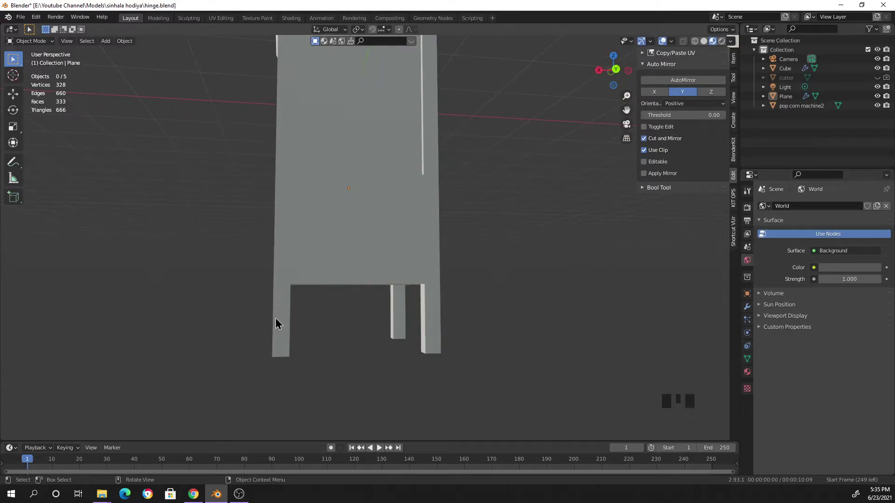
- Select the bottom block and apply both of its Mirror modifiers
click(276, 346)
middle_drag(300, 340, 368, 347)
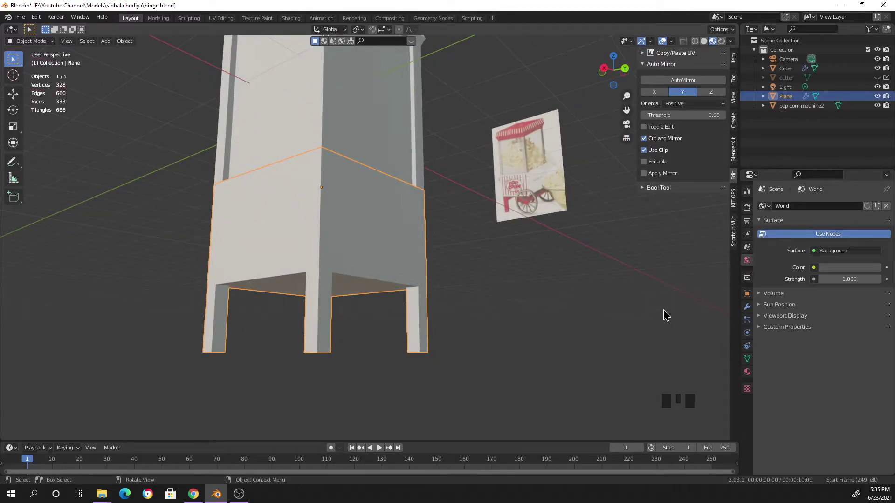
click(747, 306)
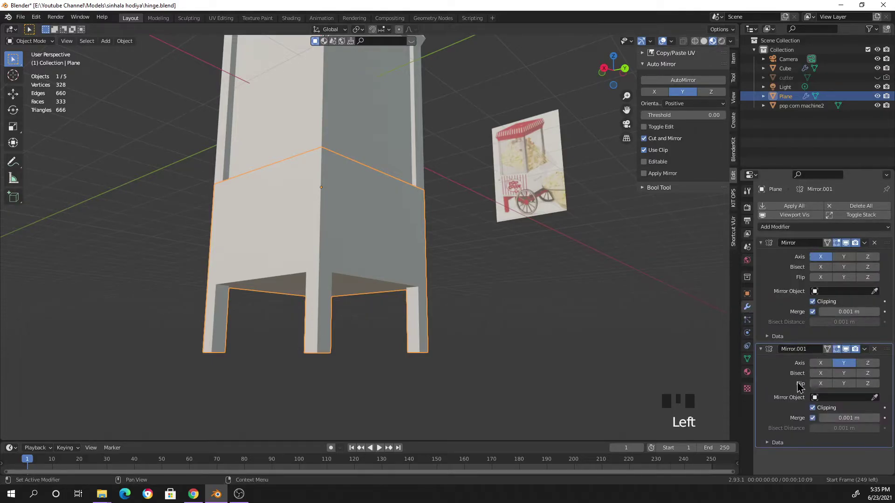
click(760, 242)
click(760, 256)
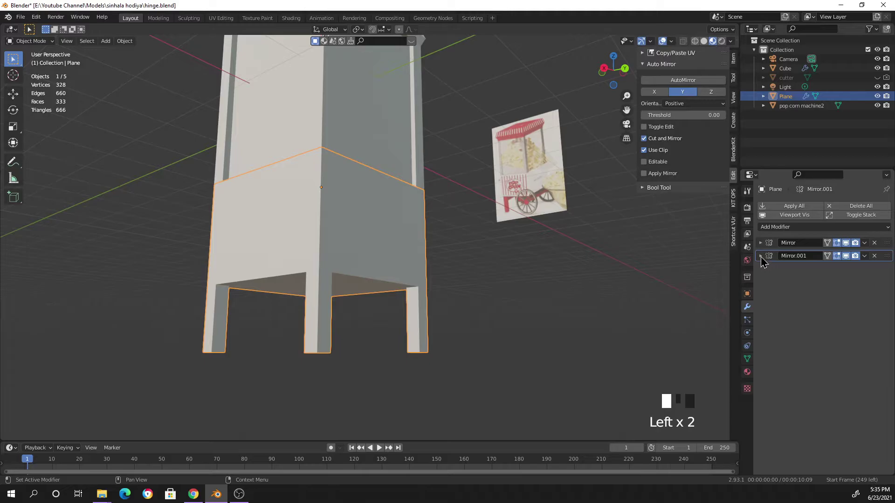
click(760, 256)
click(760, 243)
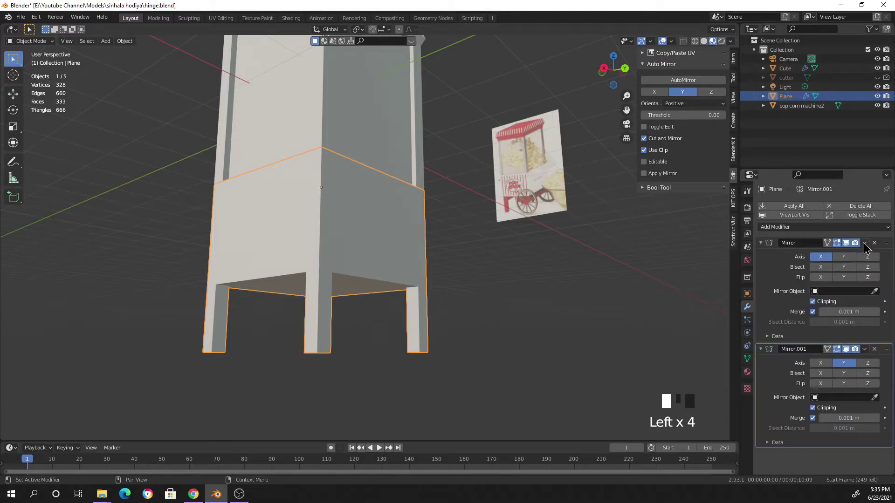
mouse_move(865, 244)
mouse_down()
mouse_move(845, 259)
mouse_move(855, 257)
mouse_up()
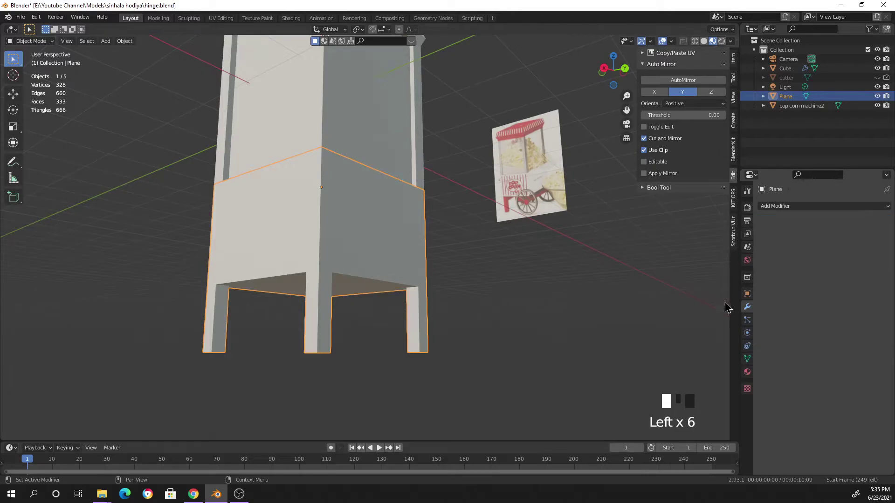
click(603, 301)
click(418, 254)
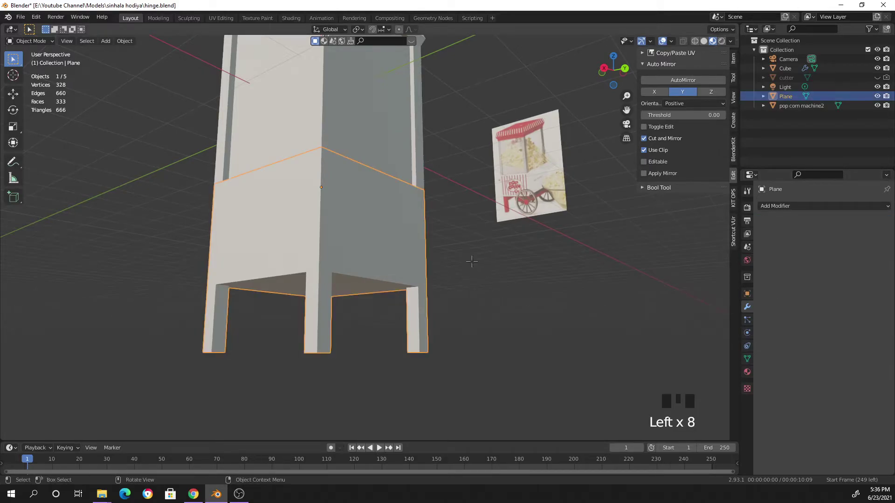
- Shorten the two legs on one side by moving their bottom faces up along Z by about 0.45 m
key(Tab)
middle_drag(343, 291, 320, 313)
click(242, 324)
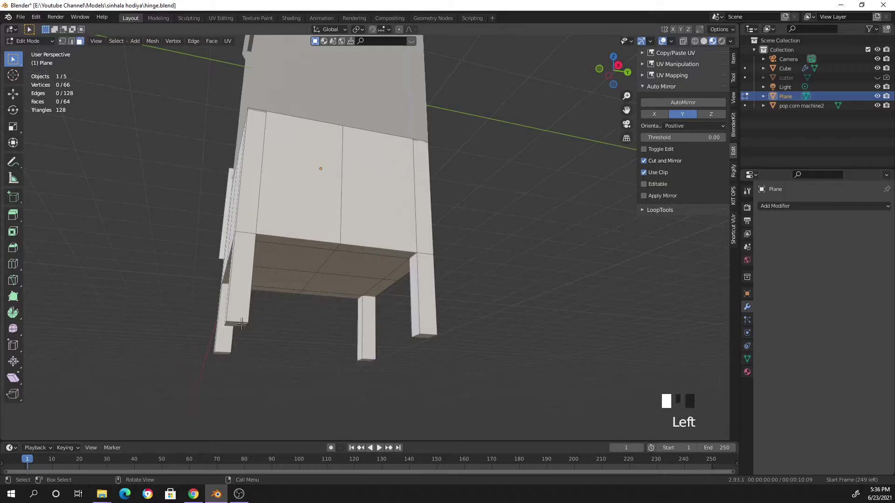
middle_drag(423, 325, 441, 310)
shift+click(254, 220)
scroll(450, 311, down, 2)
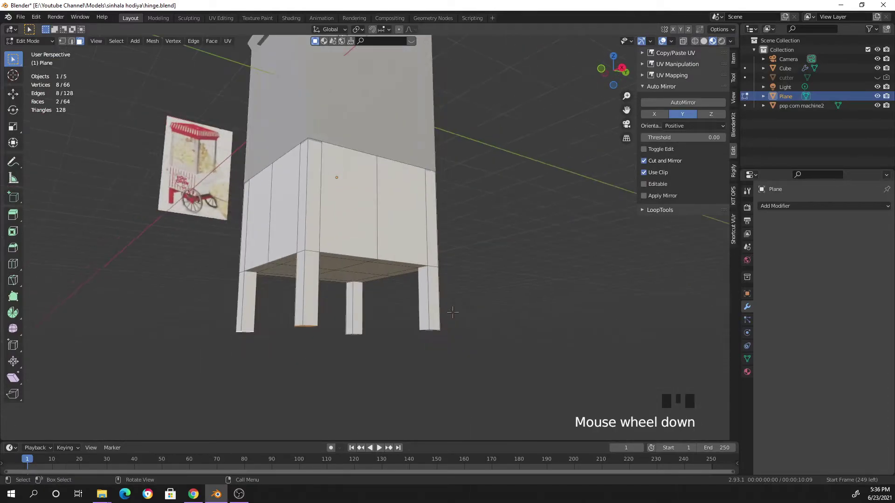
key(g)
middle_click(453, 312)
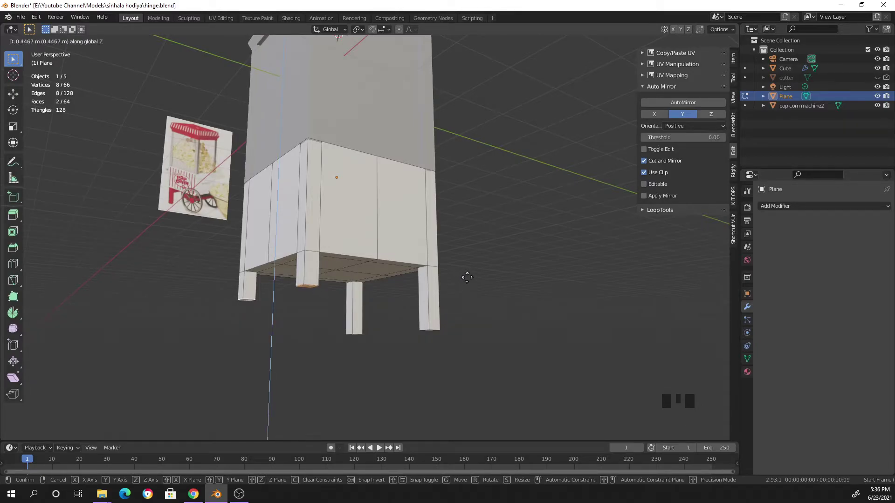
click(466, 274)
- Return to Object Mode, clear the selection and examine the shortened legs from several angles
middle_drag(466, 274, 308, 315)
scroll(396, 322, up, 2)
key(Tab)
click(488, 355)
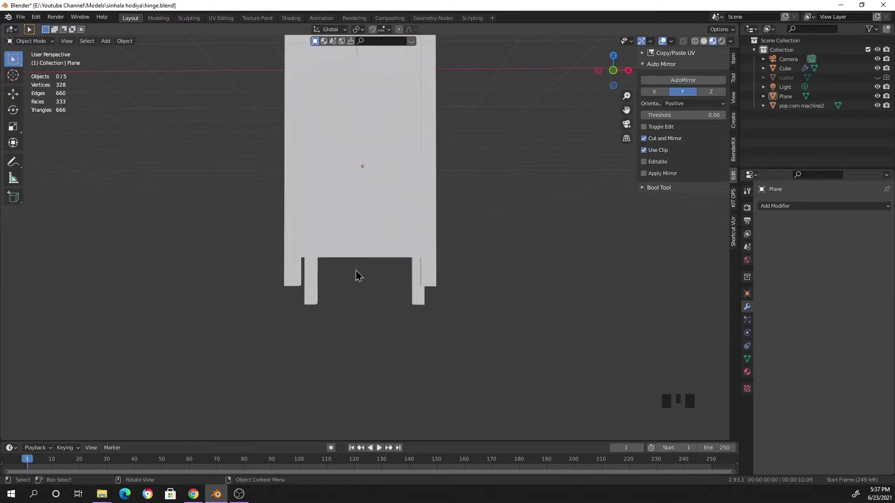
scroll(412, 306, down, 1)
middle_drag(411, 306, 412, 329)
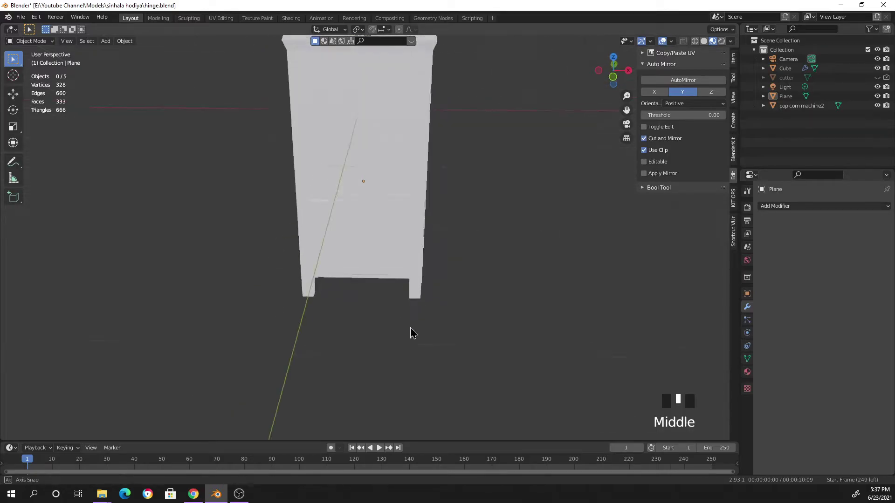
scroll(405, 298, down, 4)
scroll(460, 285, up, 3)
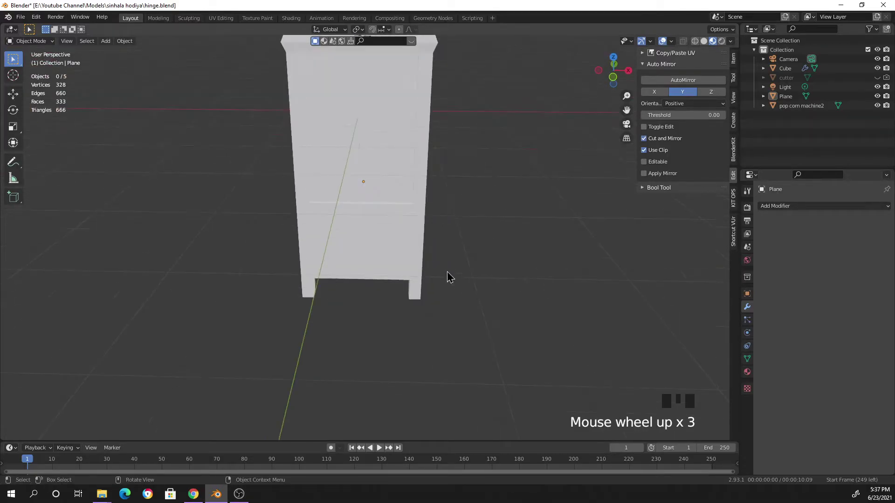
- Select the bottom block and mirror it across the X axis with AutoMirror
click(654, 92)
click(403, 233)
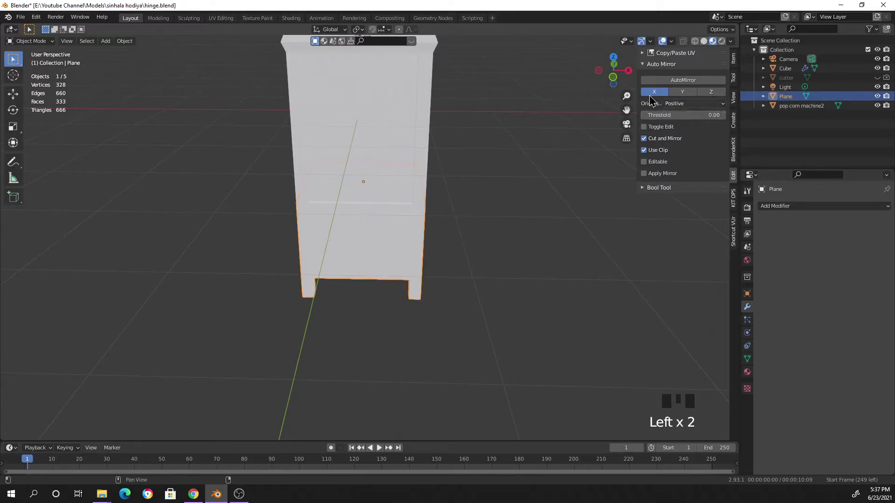
click(684, 80)
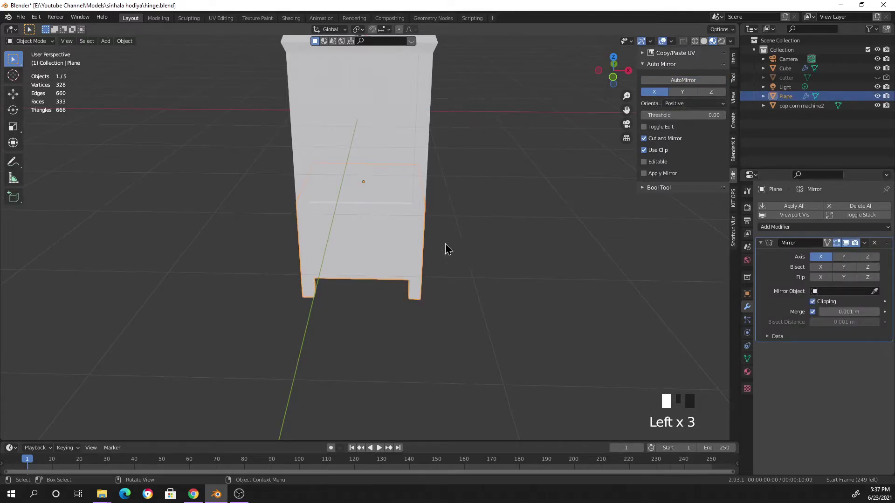
- In Edit Mode, cut two edge loops around the upper part of the block's full-length leg
key(Tab)
middle_drag(468, 264, 373, 189)
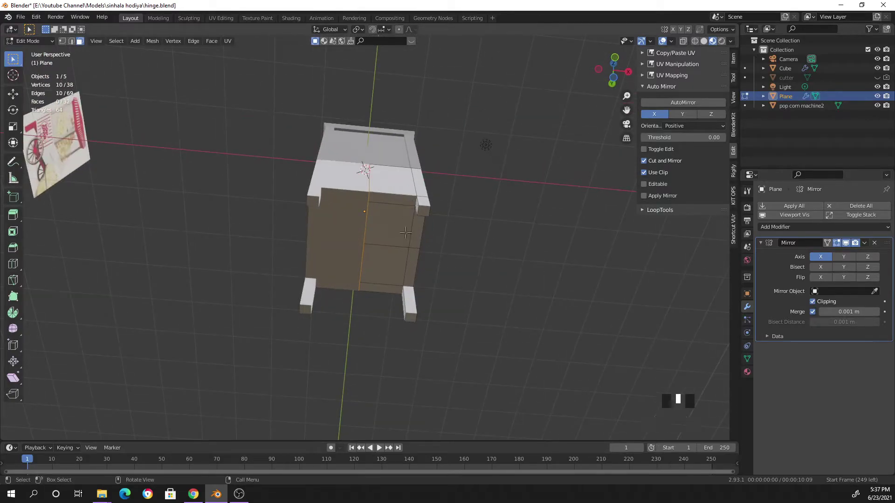
middle_drag(470, 243, 245, 311)
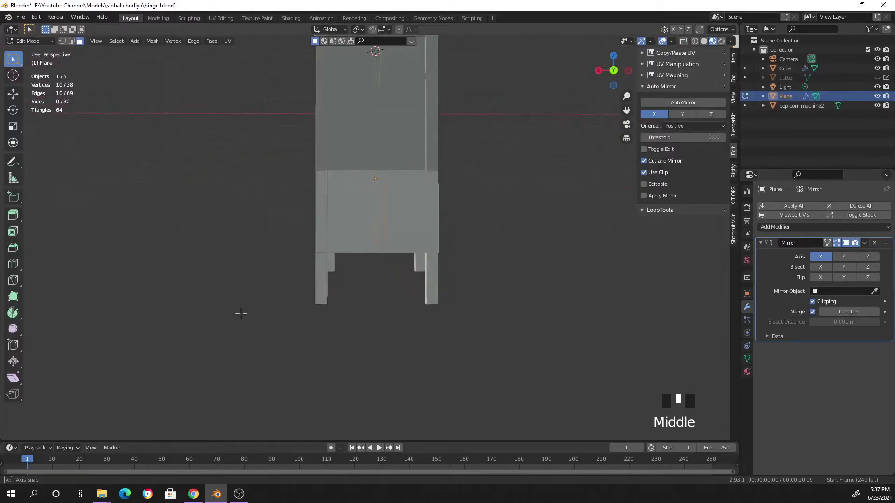
scroll(304, 308, up, 4)
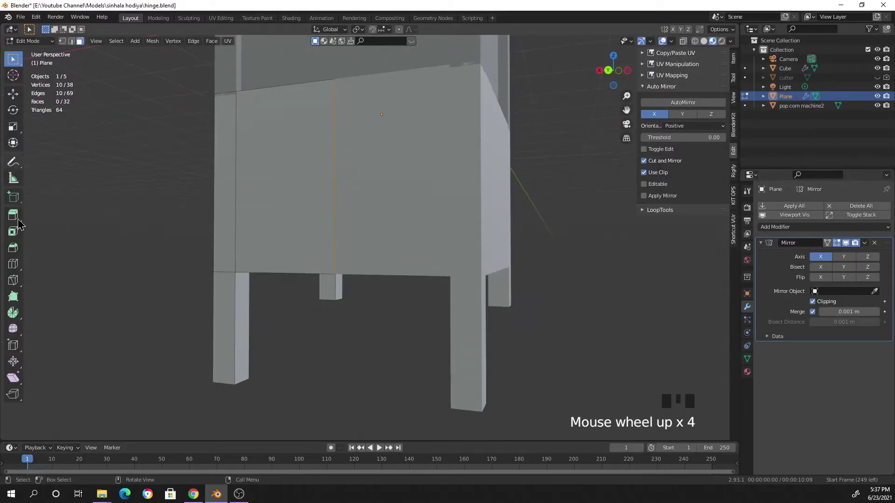
click(19, 264)
drag(239, 307, 236, 285)
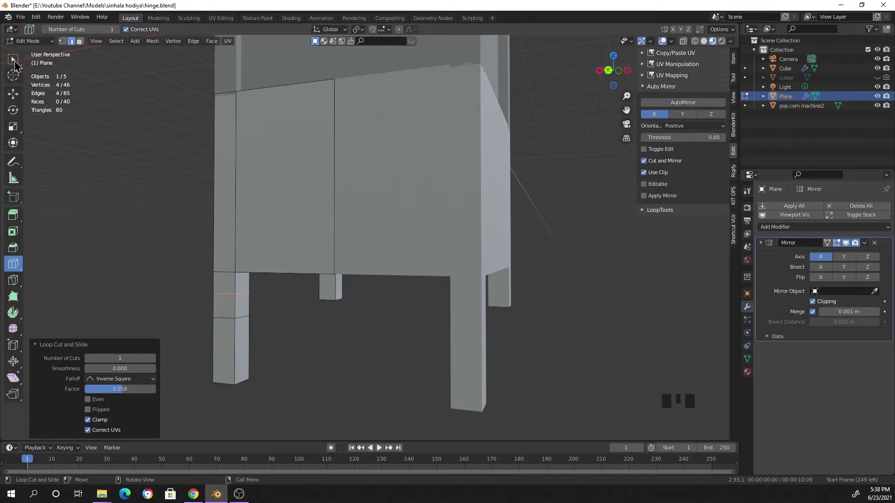
- Extrude the full-length leg's inner face between the two loops along its normal to the mirror centre, forming a crossbar, and clear the selection
click(79, 41)
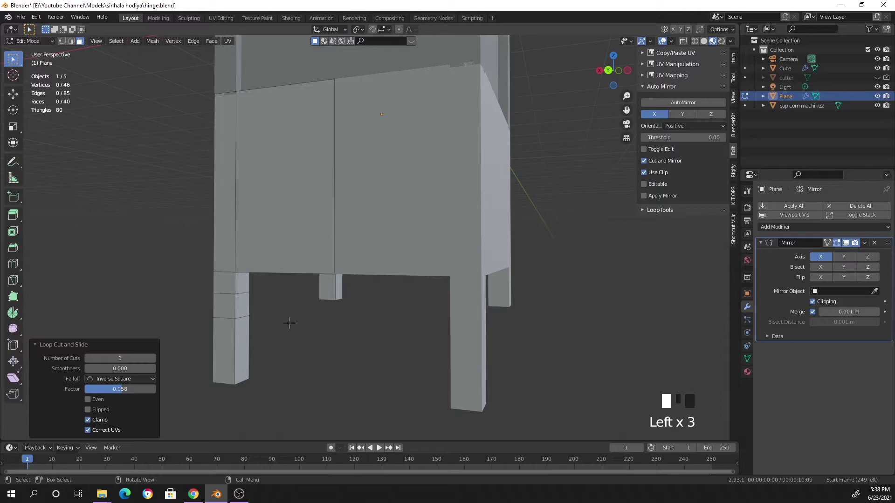
click(277, 316)
scroll(364, 355, down, 3)
middle_drag(363, 356, 378, 347)
key(e)
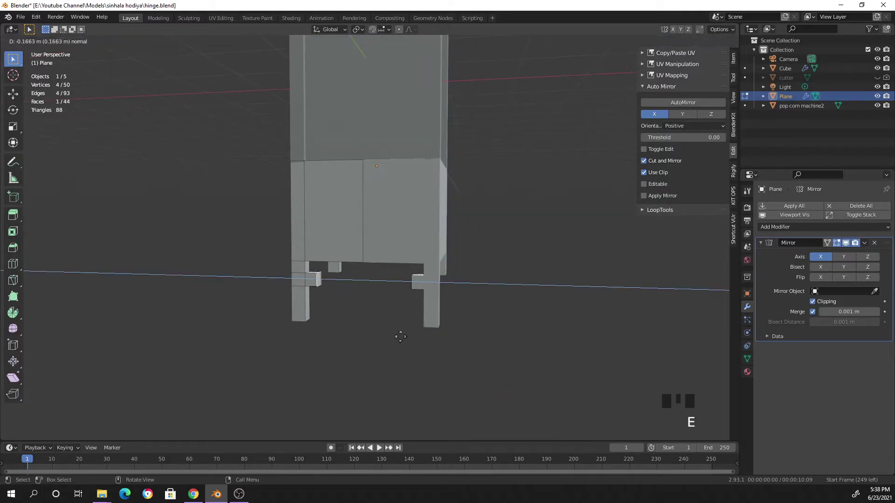
click(434, 378)
click(416, 380)
mouse_move(417, 380)
middle_down()
mouse_move(354, 380)
mouse_move(415, 376)
middle_up()
click(415, 375)
- Cut an edge loop around the shortened leg, slightly below its mid-height
middle_drag(353, 383, 294, 343)
scroll(293, 343, up, 2)
scroll(293, 343, up, 2)
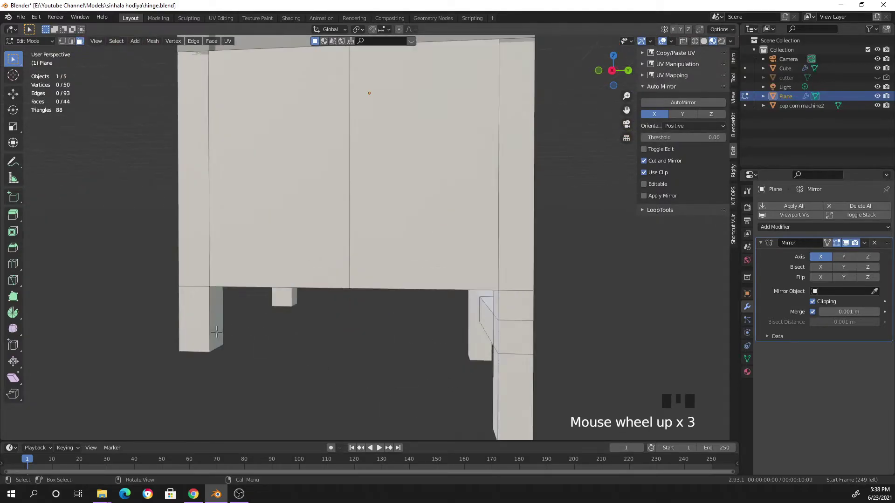
click(13, 264)
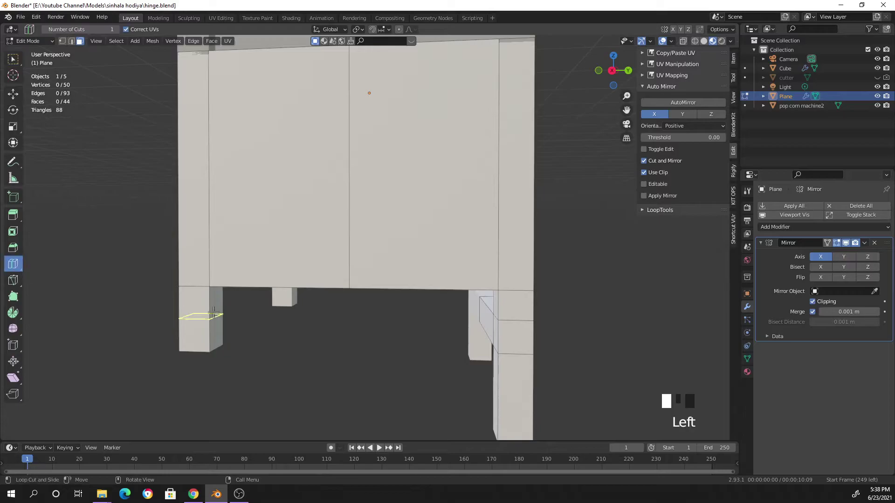
click(215, 322)
drag(215, 321, 203, 299)
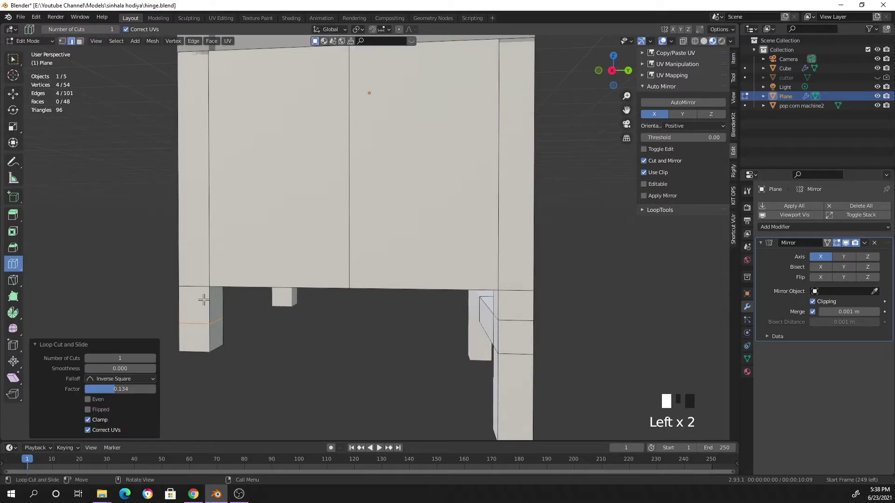
- Extrude the shortened leg's lower inner face about 0.6 m toward the full-length leg
click(13, 62)
click(81, 42)
click(215, 335)
middle_drag(295, 365, 296, 364)
key(e)
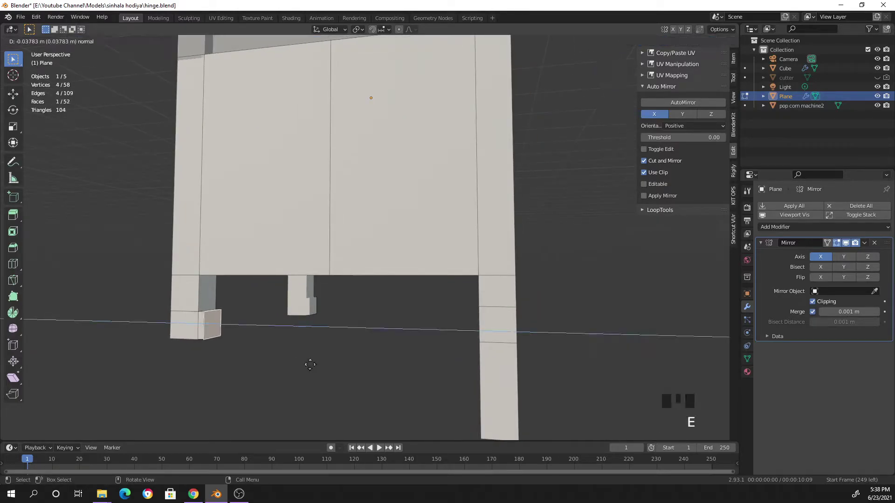
click(390, 364)
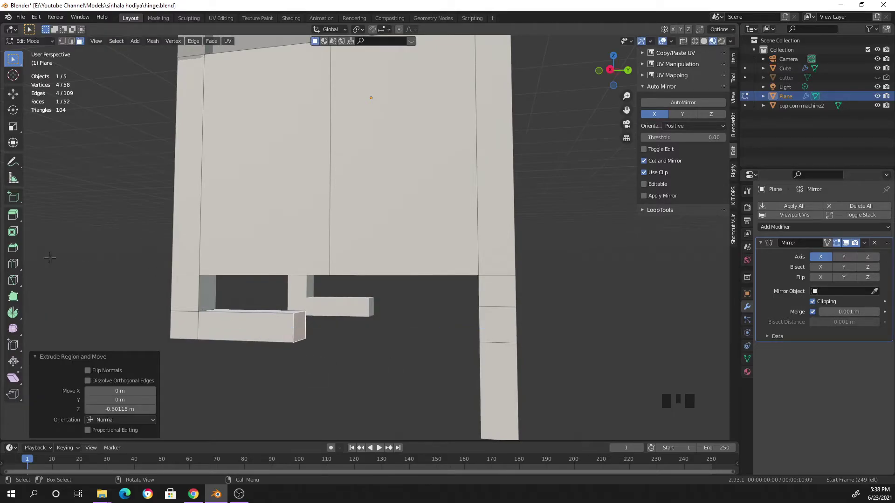
- Cut an edge loop across the new horizontal bar near its free end
click(13, 263)
drag(276, 317, 300, 320)
middle_drag(391, 358, 410, 354)
scroll(410, 354, up, 2)
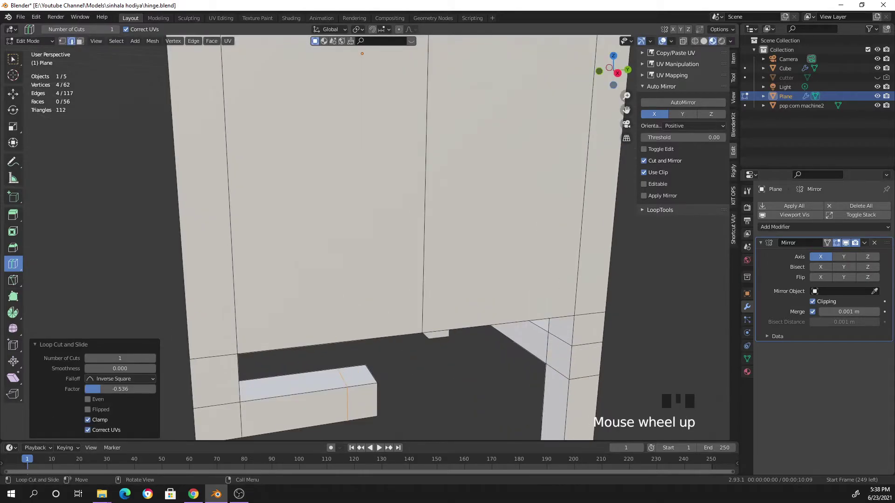
- Extrude the top face at the bar's free end about 0.21 m up to the block's underside and clear the selection
click(13, 59)
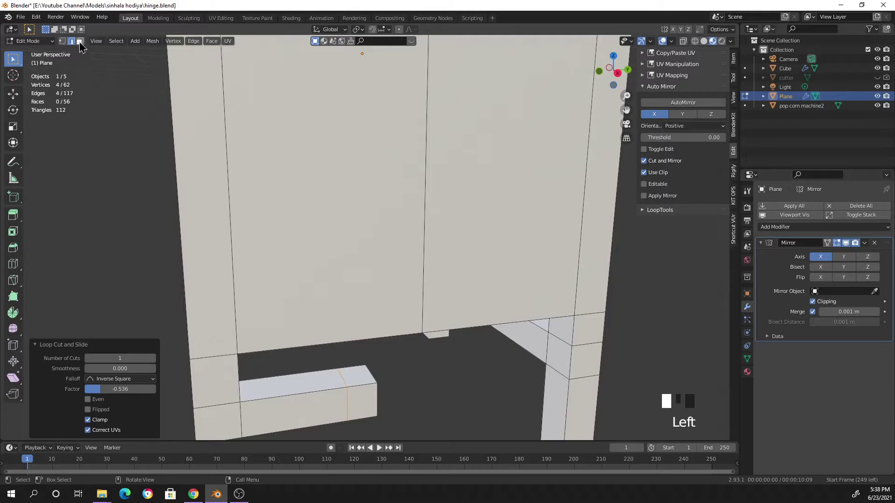
click(79, 41)
click(339, 336)
click(357, 373)
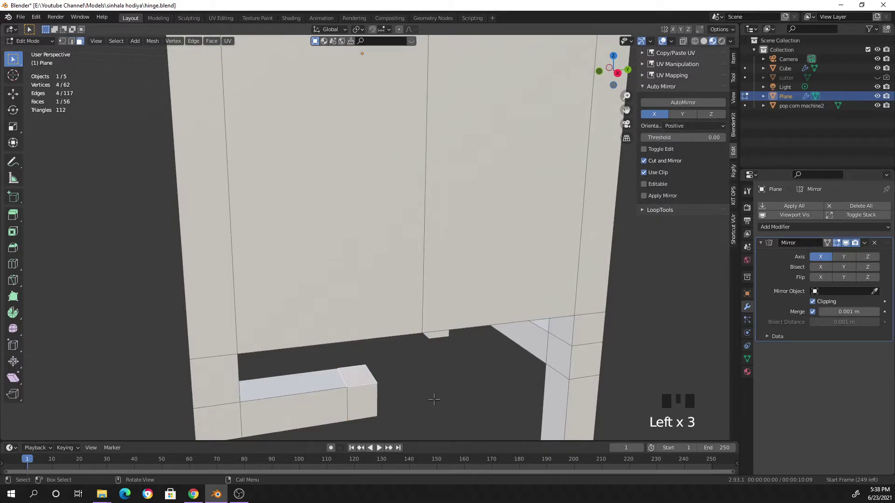
key(e)
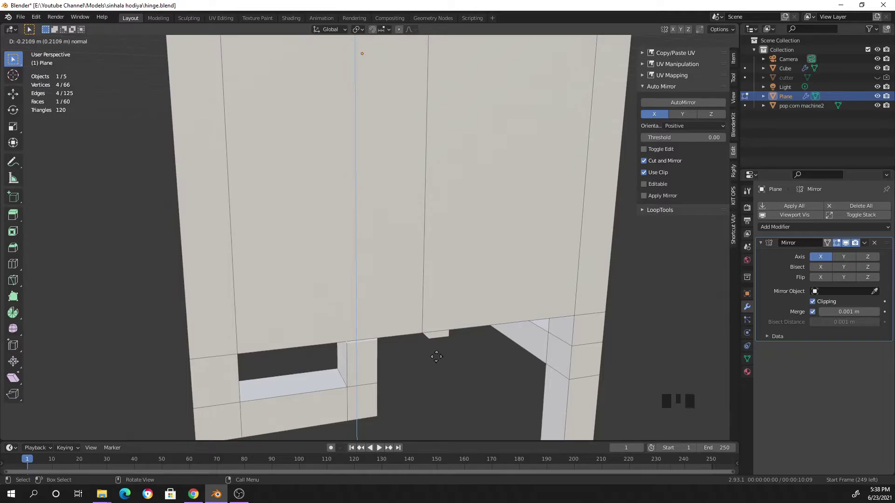
click(436, 357)
click(443, 405)
- Examine the leg frames and crossbar from several angles and save the file
middle_drag(442, 405, 599, 371)
scroll(504, 379, down, 2)
scroll(599, 371, down, 4)
middle_drag(440, 338, 415, 305)
scroll(524, 340, down, 1)
scroll(524, 340, up, 3)
scroll(415, 305, down, 3)
middle_drag(497, 261, 529, 251)
scroll(513, 254, down, 2)
scroll(421, 276, up, 3)
middle_drag(422, 276, 415, 282)
scroll(414, 283, up, 1)
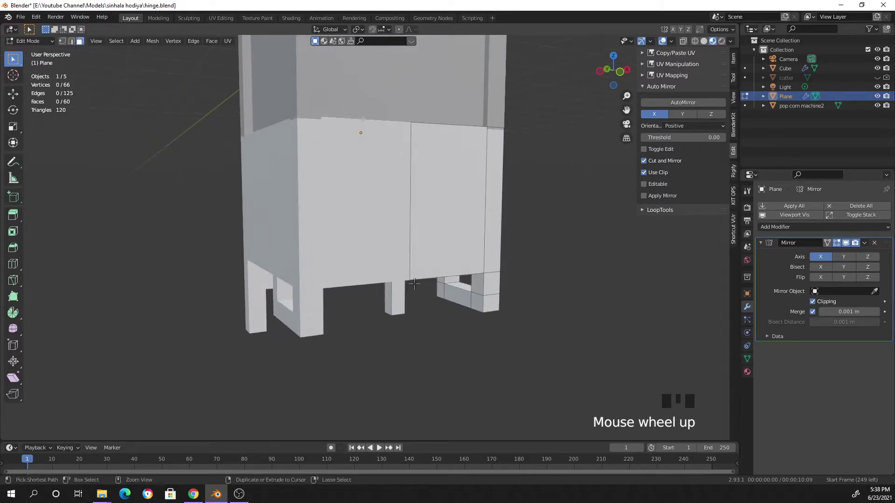
key(ctrl+s)
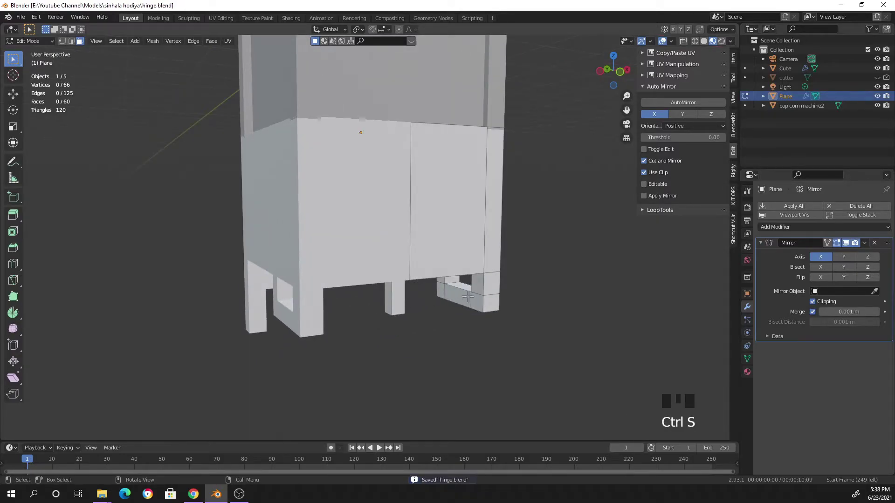
middle_drag(456, 218, 321, 214)
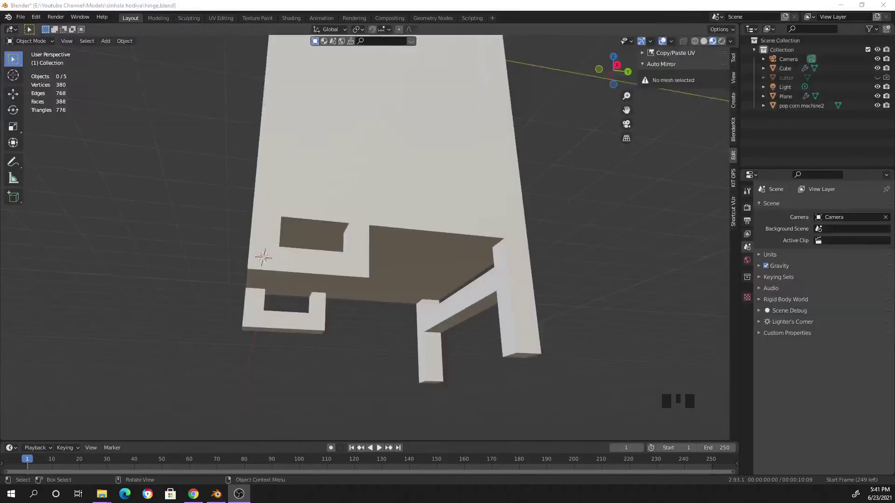
- Snap the 3D cursor to the outer face of the bottom block's low horizontal bar and return to Object Mode
middle_drag(391, 364, 315, 310)
scroll(315, 310, up, 1)
click(304, 309)
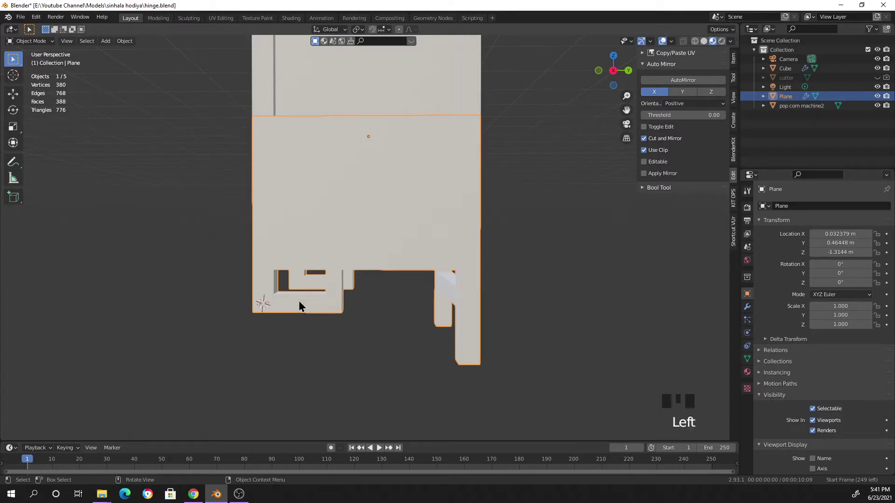
key(Tab)
scroll(299, 326, up, 2)
click(269, 340)
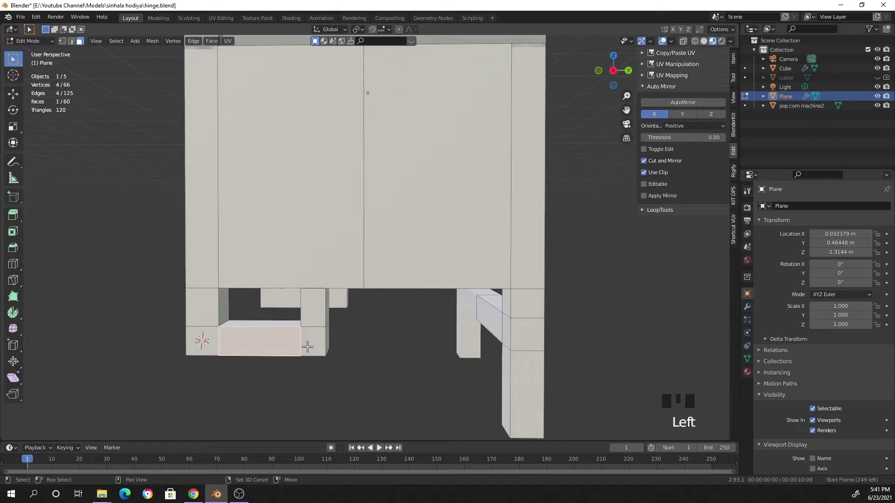
key(shift+s)
click(308, 401)
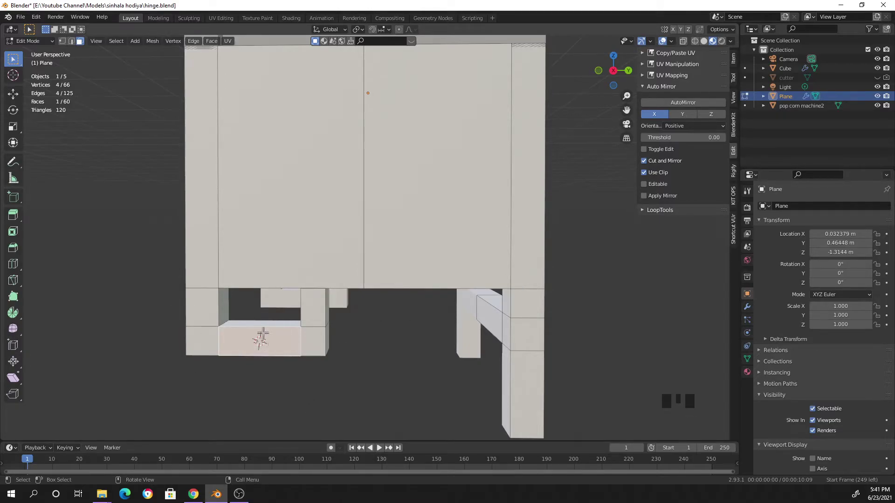
key(Tab)
- Add a Bezier circle at the 3D cursor on the side bar as the wheel outline
middle_drag(198, 351, 329, 276)
scroll(279, 344, down, 2)
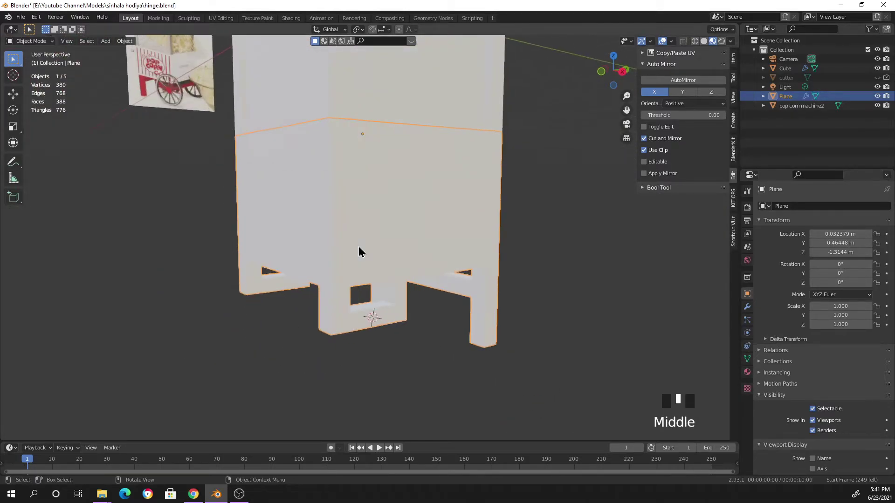
click(107, 42)
mouse_move(135, 61)
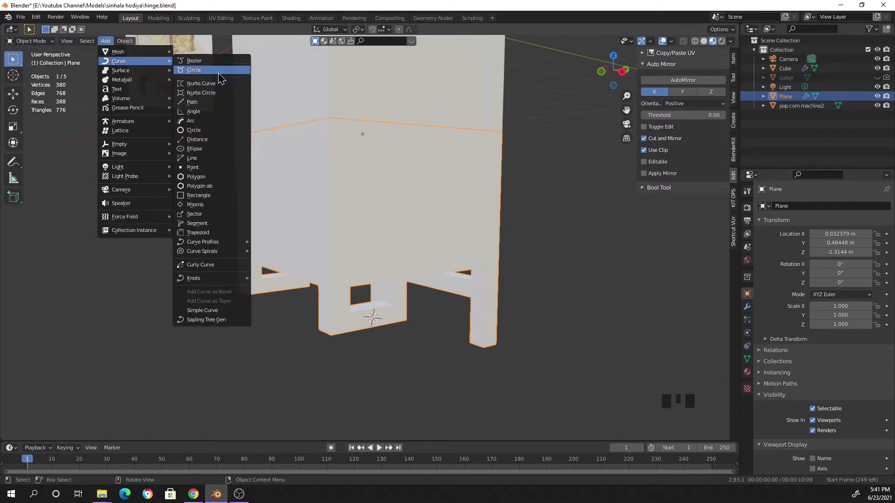
click(205, 70)
- Rotate the Bezier circle 90° about the Y axis and deselect it
scroll(303, 184, down, 1)
scroll(513, 279, down, 2)
mouse_move(536, 286)
middle_down()
mouse_move(461, 295)
mouse_move(612, 293)
mouse_move(509, 294)
mouse_move(544, 297)
middle_up()
scroll(509, 294, down, 1)
key(r)
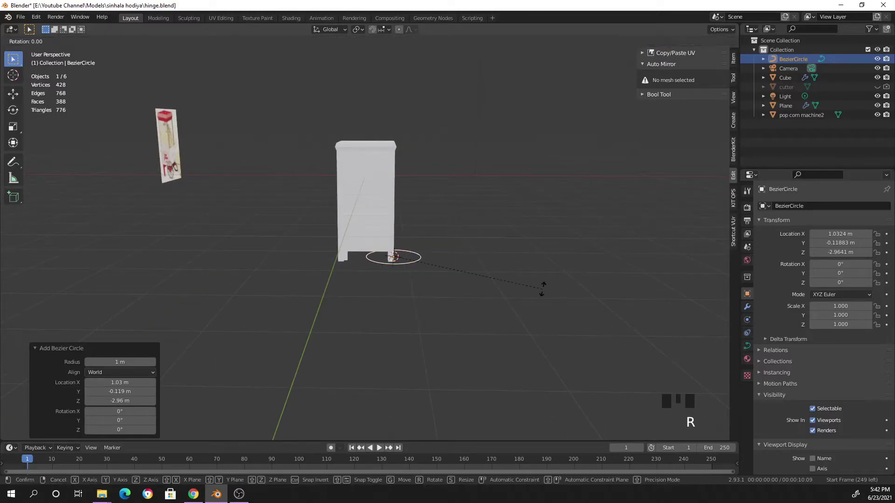
text(y)
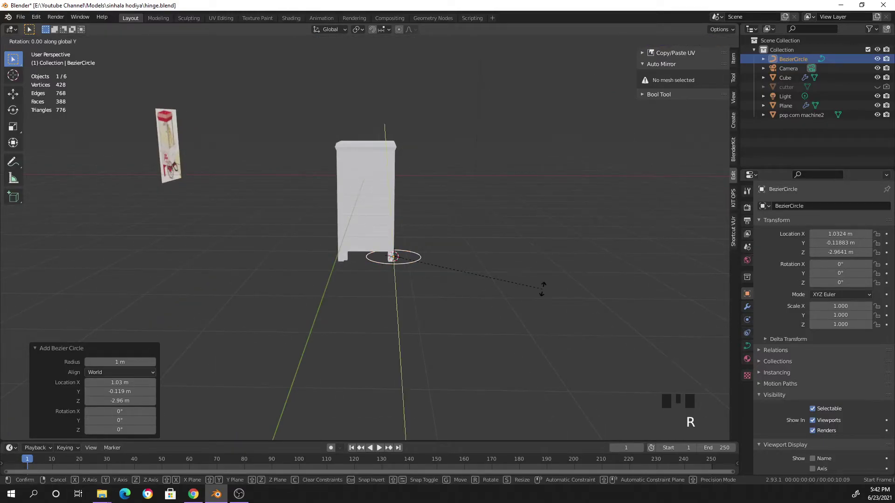
text(90)
key(Return)
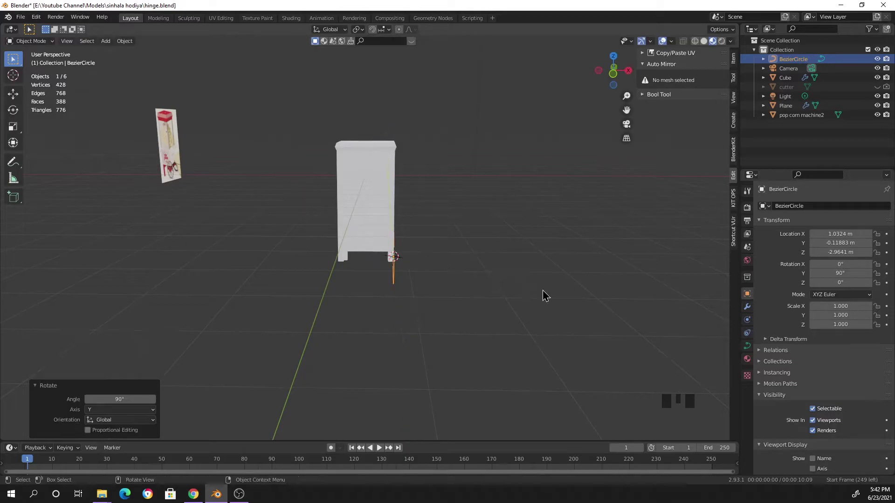
click(515, 324)
- Select the Bezier circle and scale it uniformly to about 0.615
middle_drag(513, 321, 439, 315)
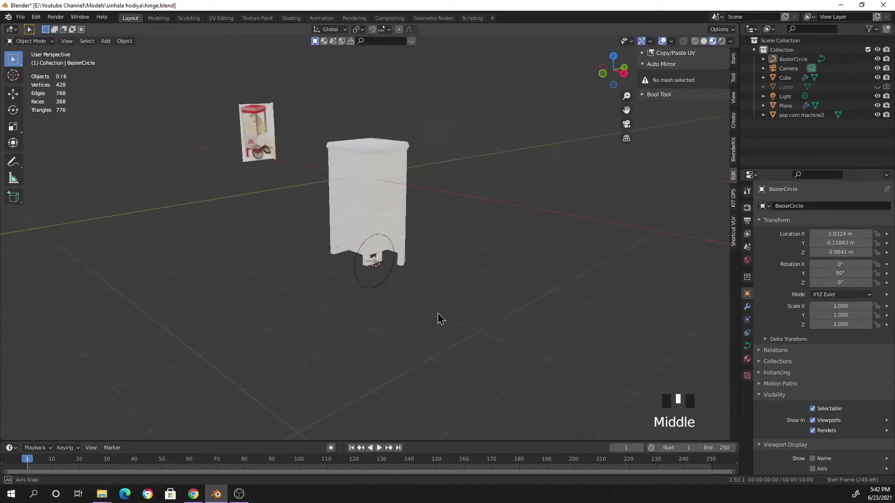
scroll(415, 310, up, 4)
click(402, 307)
mouse_move(485, 345)
middle_down()
mouse_move(445, 338)
mouse_move(494, 339)
middle_up()
key(s)
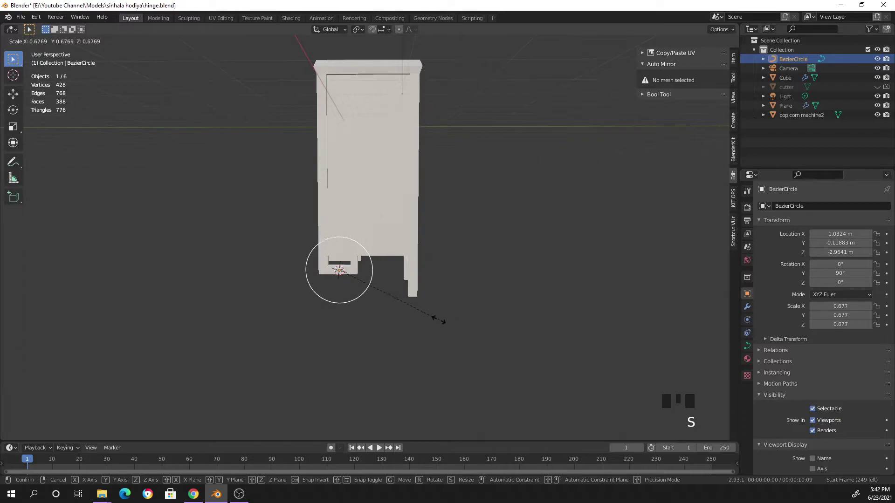
click(431, 314)
- Give the Bezier circle a round bevel with a depth of 0.1 m to thicken it into a wheel rim
scroll(256, 307, up, 3)
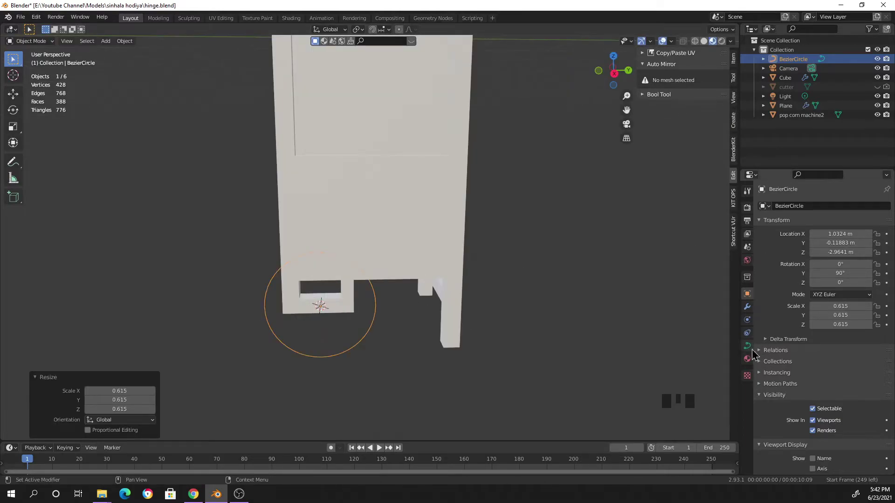
click(747, 348)
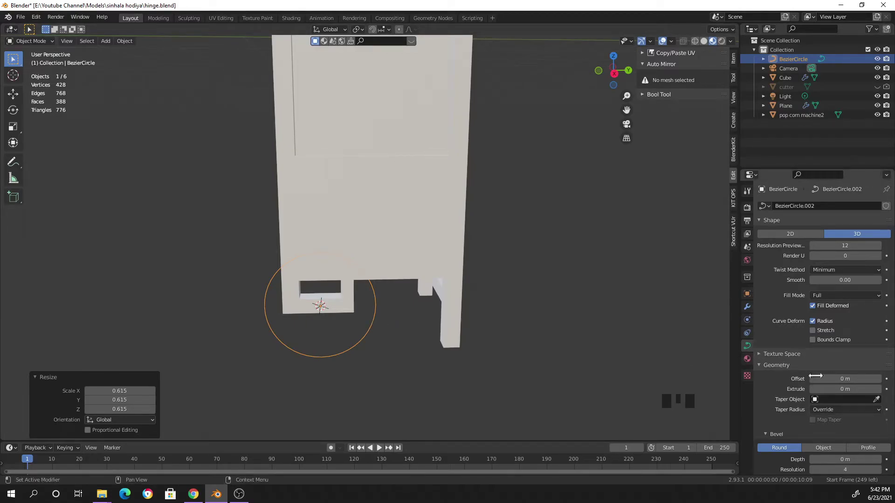
scroll(843, 375, down, 2)
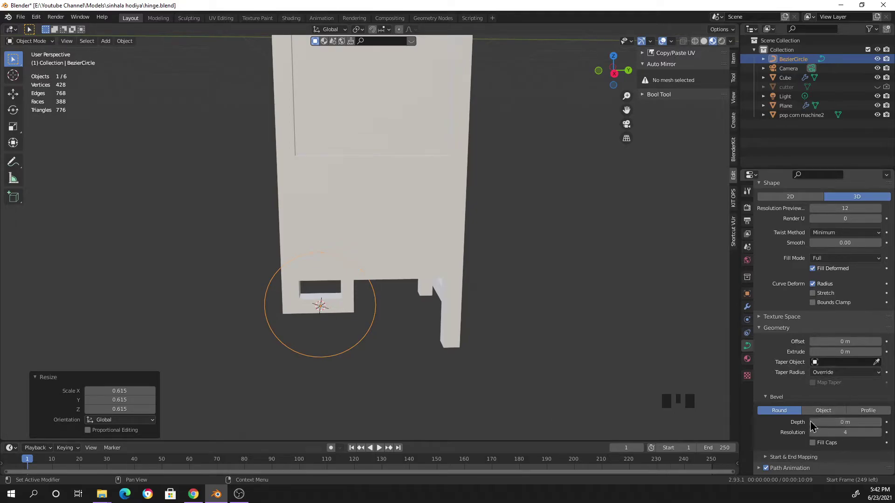
click(878, 422)
click(878, 422)
click(878, 422)
click(878, 422)
click(878, 423)
click(879, 423)
click(878, 422)
click(879, 422)
click(878, 422)
click(878, 423)
click(879, 423)
click(878, 423)
click(879, 423)
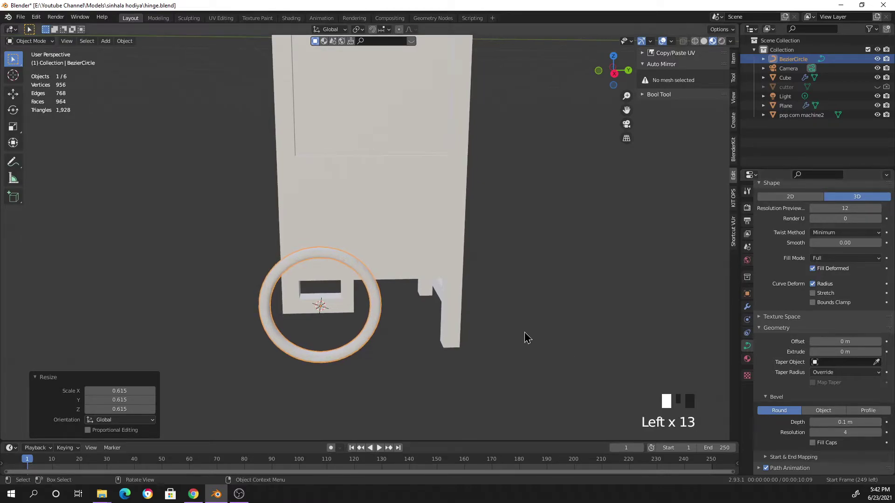
- Convert the beveled Bezier circle of the wheel to a mesh
click(509, 339)
middle_drag(509, 340, 567, 323)
scroll(511, 314, up, 3)
middle_drag(511, 314, 451, 286)
click(421, 288)
right_click(423, 288)
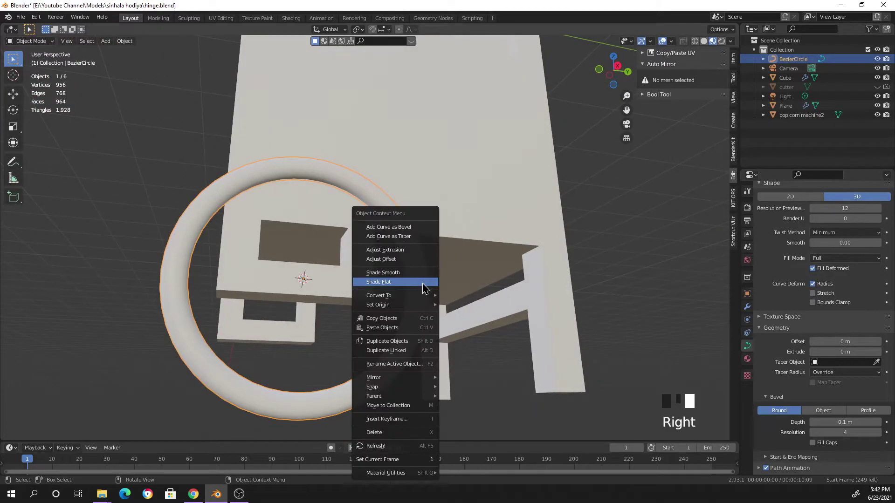
mouse_move(409, 296)
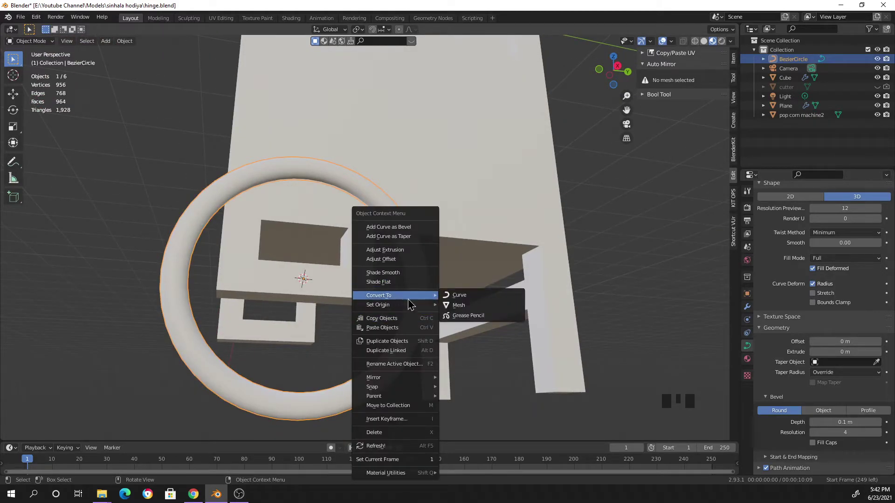
click(475, 305)
scroll(452, 308, up, 1)
mouse_move(452, 309)
middle_down()
mouse_move(396, 321)
mouse_move(439, 312)
middle_up()
scroll(386, 323, down, 2)
click(422, 307)
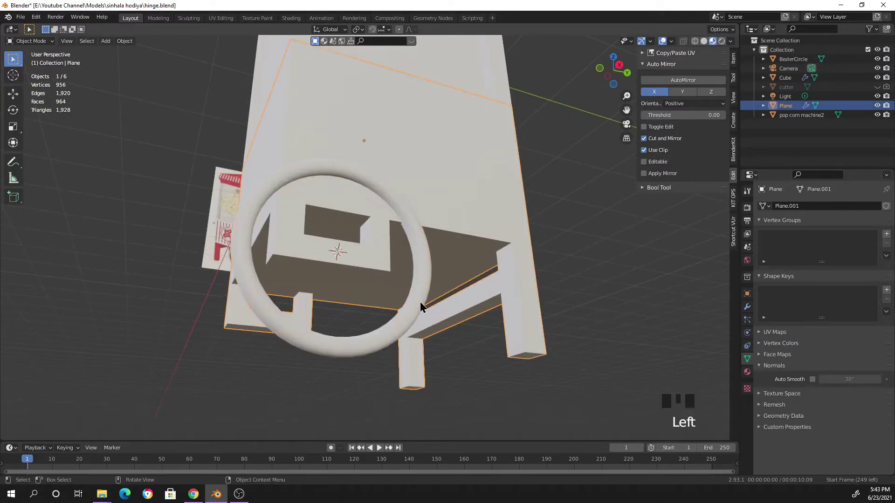
key(Tab)
scroll(434, 309, up, 2)
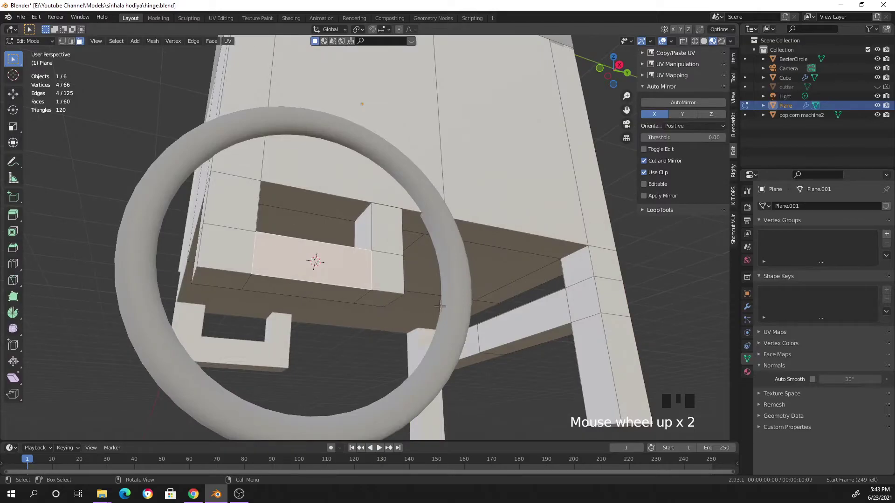
key(Tab)
- Open the wheel ring mesh in Edit Mode and isolate it in local view
click(456, 310)
key(Tab)
middle_drag(459, 307, 363, 296)
scroll(560, 329, up, 3)
scroll(560, 329, up, 1)
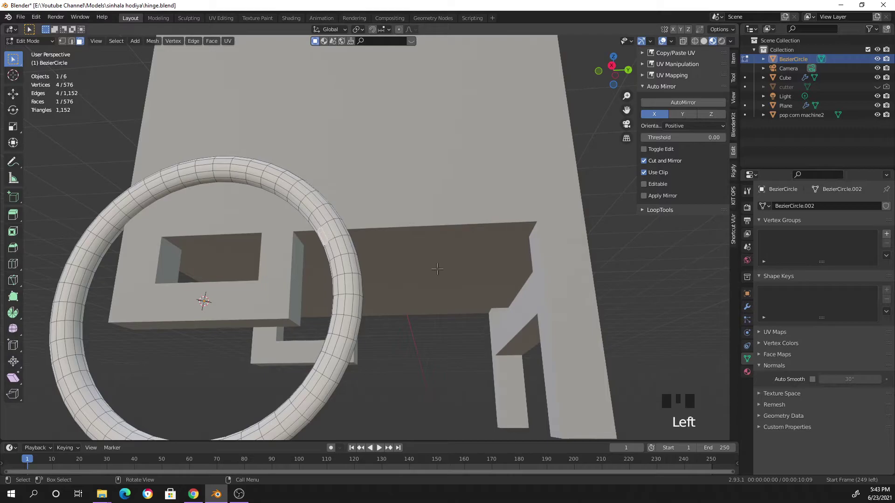
key(slash)
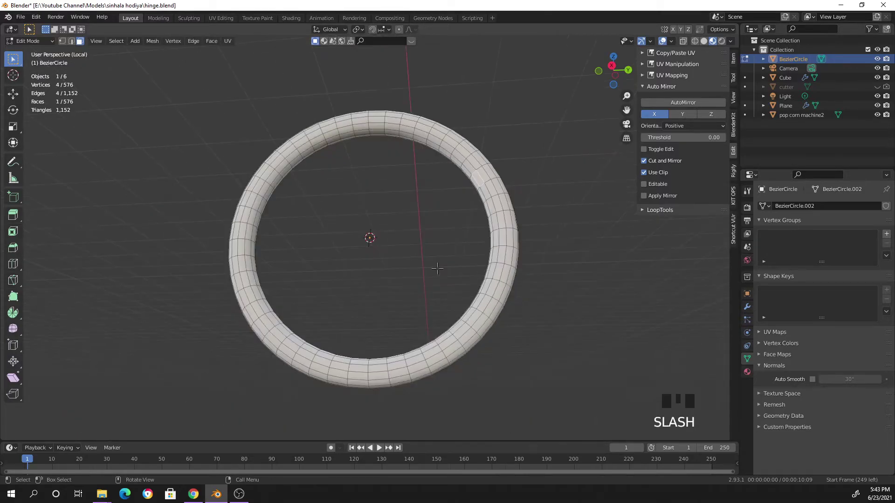
scroll(381, 254, up, 2)
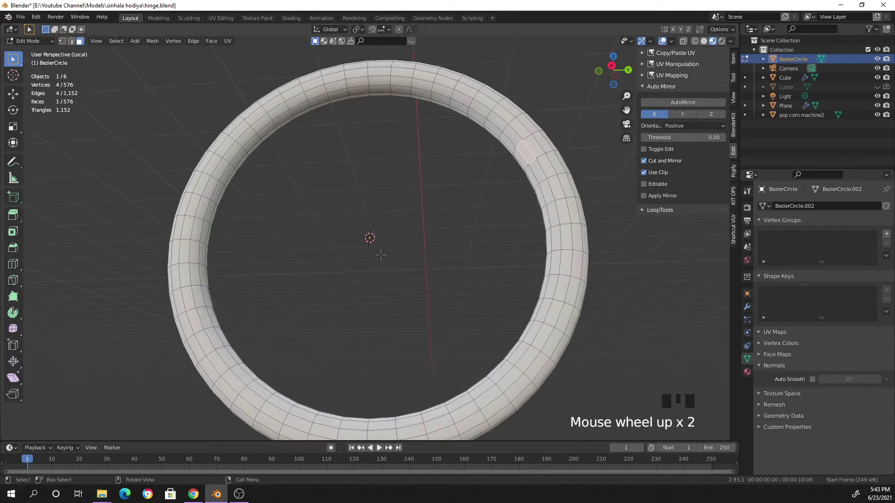
- Select the edge loop along the ring's inner side and grow the selection twice into a band of faces
middle_drag(381, 255, 359, 287)
scroll(326, 303, up, 6)
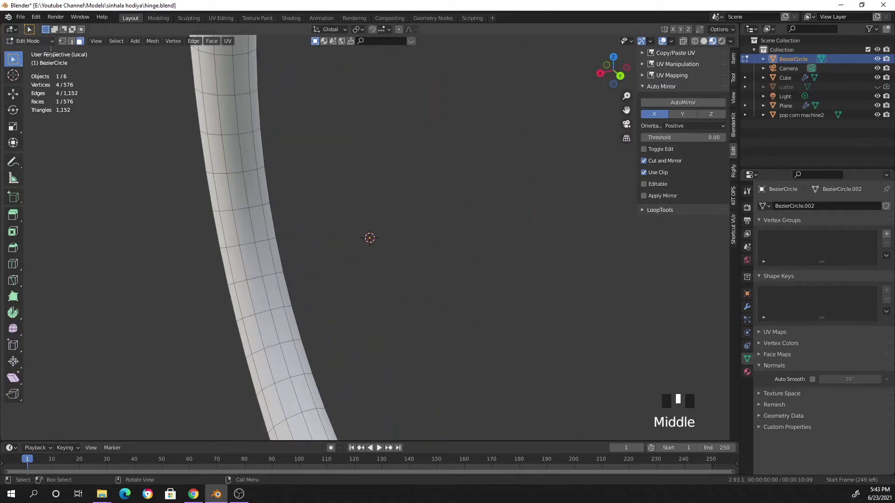
click(71, 41)
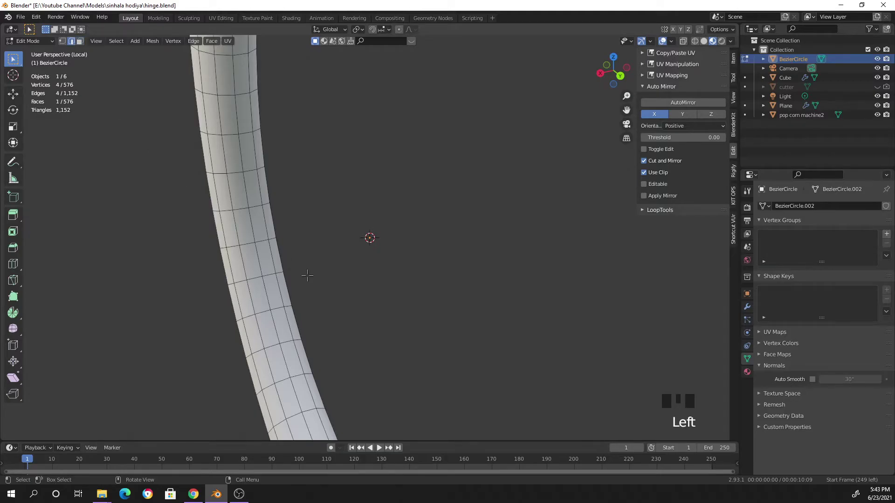
alt+click(268, 294)
mouse_move(330, 296)
middle_down()
mouse_move(327, 280)
mouse_move(359, 280)
mouse_move(386, 243)
mouse_move(420, 228)
mouse_move(446, 231)
mouse_move(326, 281)
middle_up()
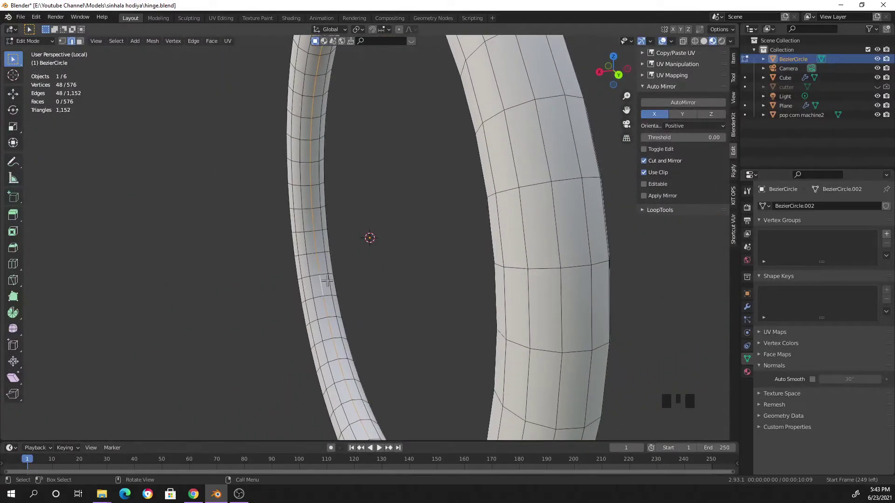
key(ctrl)
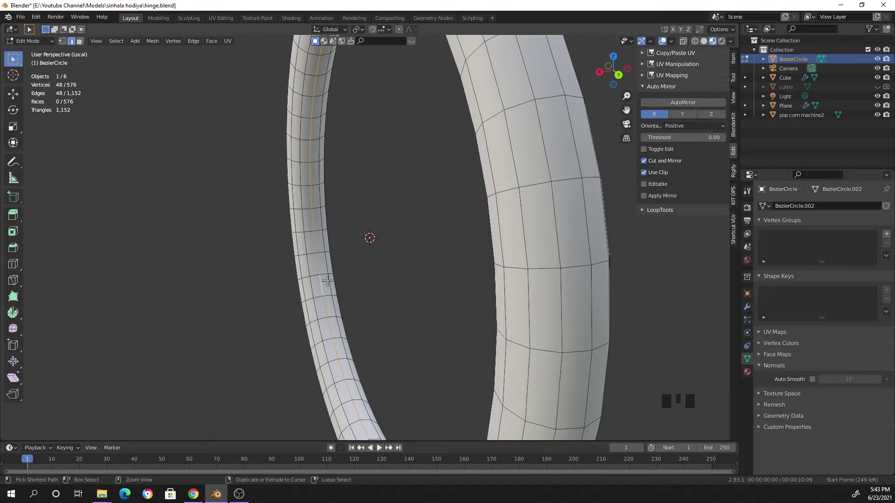
key(ctrl+KP_Add)
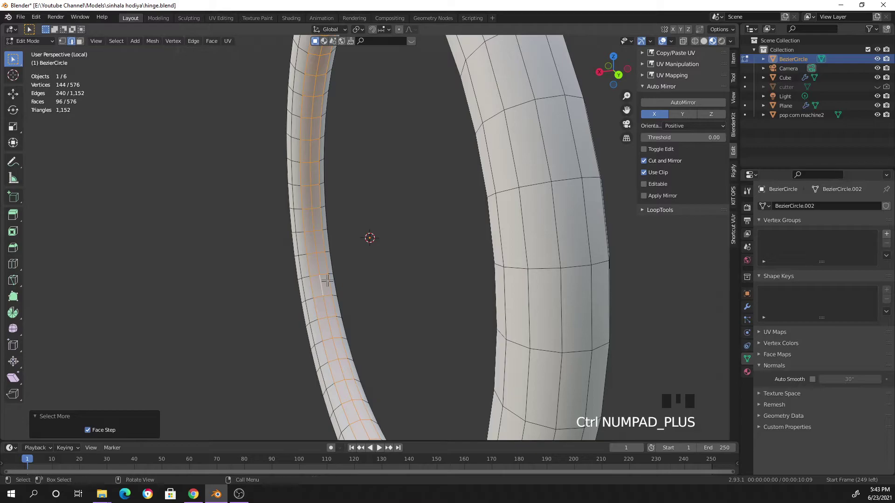
key(ctrl+KP_Add)
middle_drag(192, 221, 256, 207)
scroll(246, 220, down, 2)
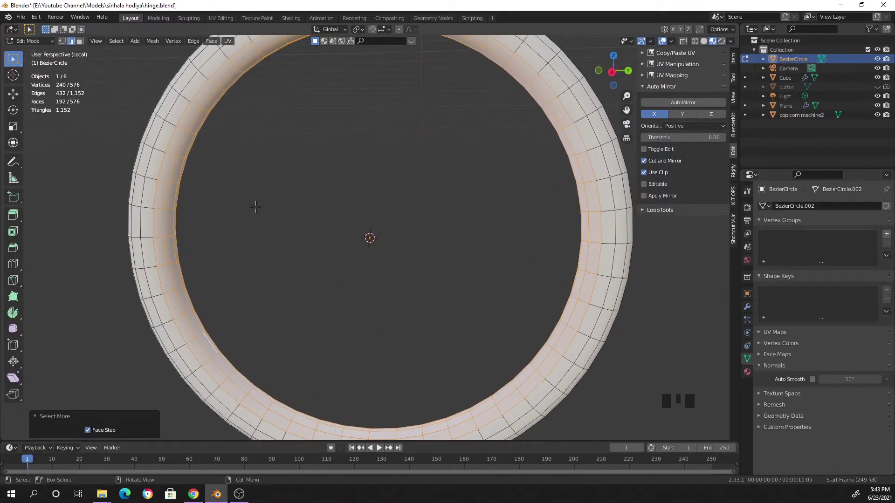
- Duplicate the selected inner band in place and scale the copy uniformly to 0.973
key(shift+d)
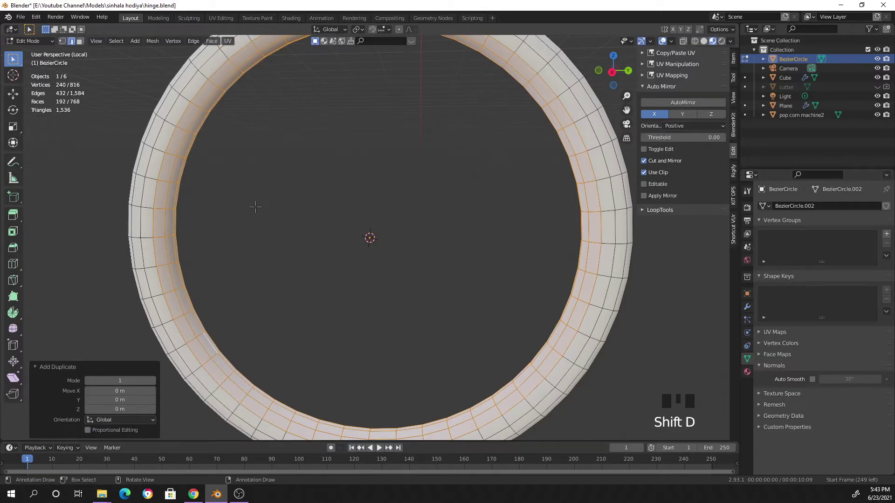
key(s)
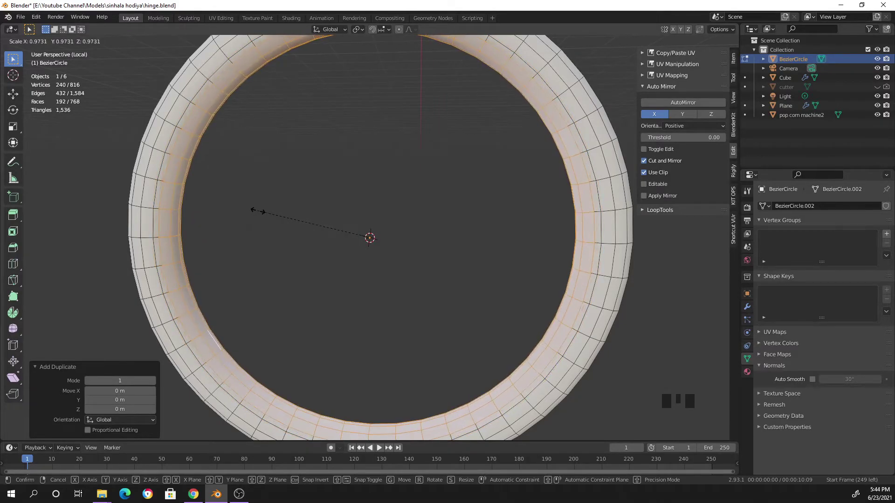
click(259, 209)
middle_drag(245, 218, 218, 214)
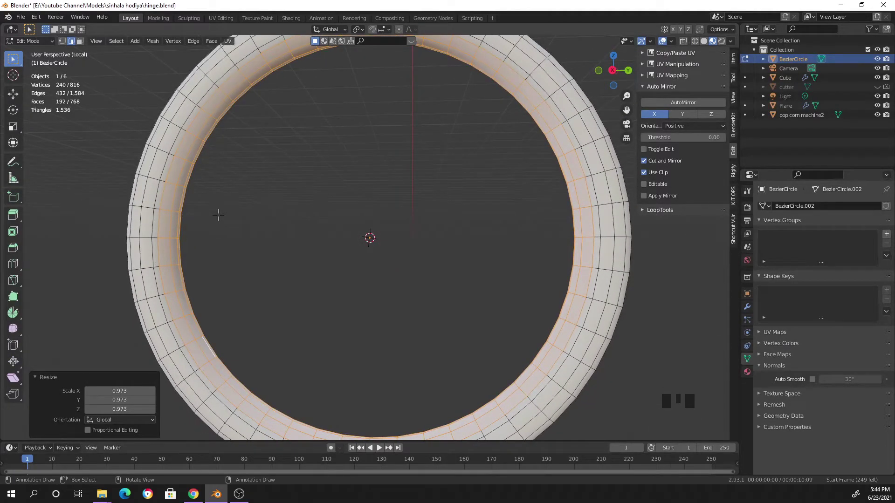
middle_drag(217, 214, 263, 215)
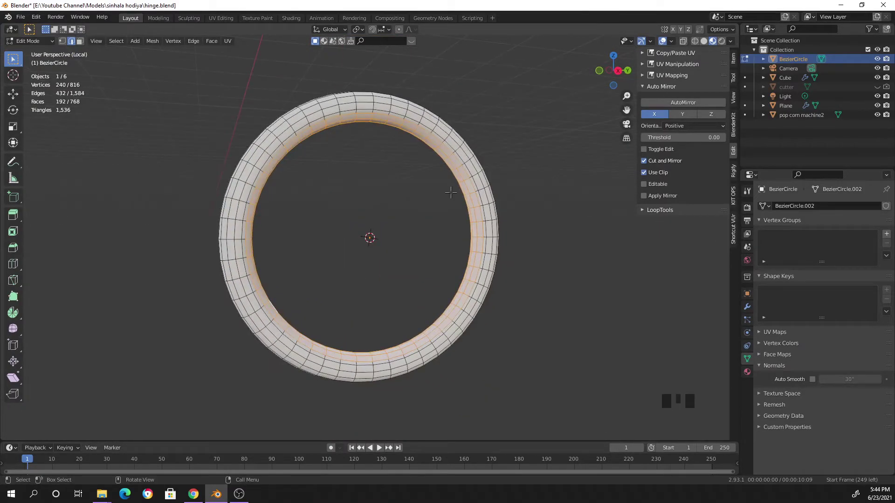
- Separate the duplicated inner band into its own object and return to Object Mode
key(p)
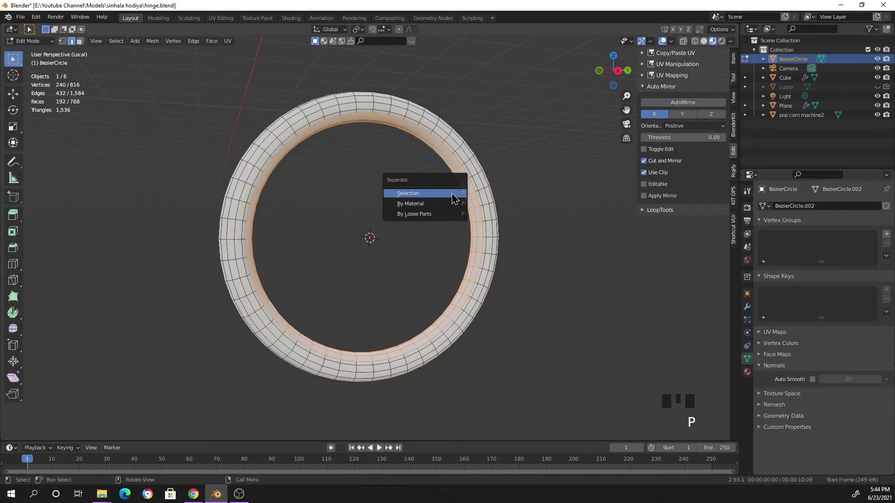
click(453, 194)
key(Tab)
middle_drag(569, 266, 536, 231)
click(492, 239)
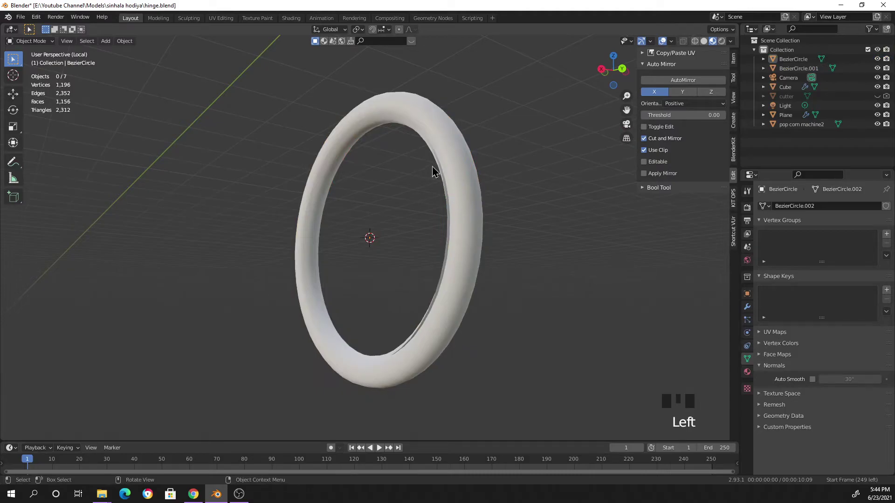
- Add a Solidify modifier with a thickness of 0.07 m to the separated inner band
click(457, 181)
middle_drag(495, 196, 525, 181)
click(520, 199)
scroll(507, 198, up, 2)
click(464, 186)
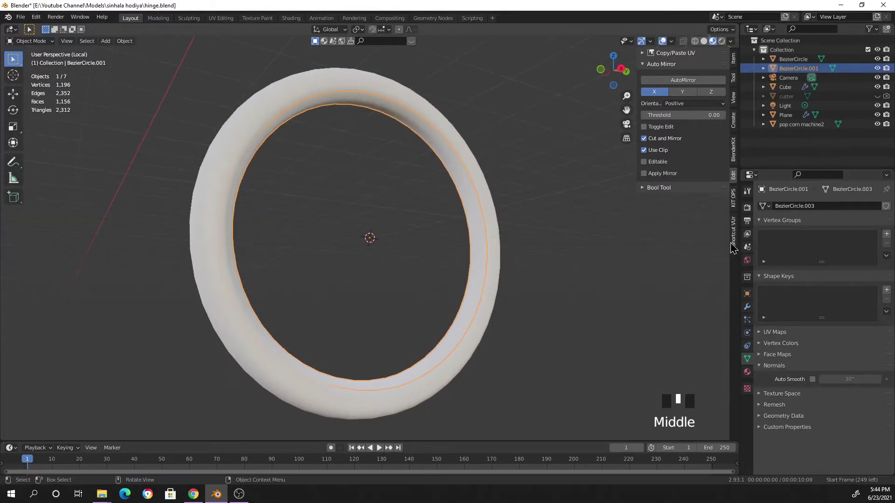
click(747, 306)
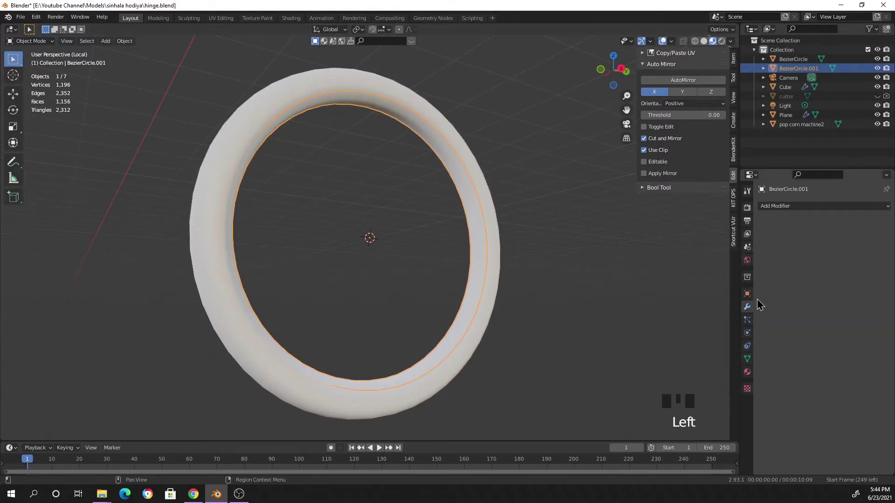
click(773, 208)
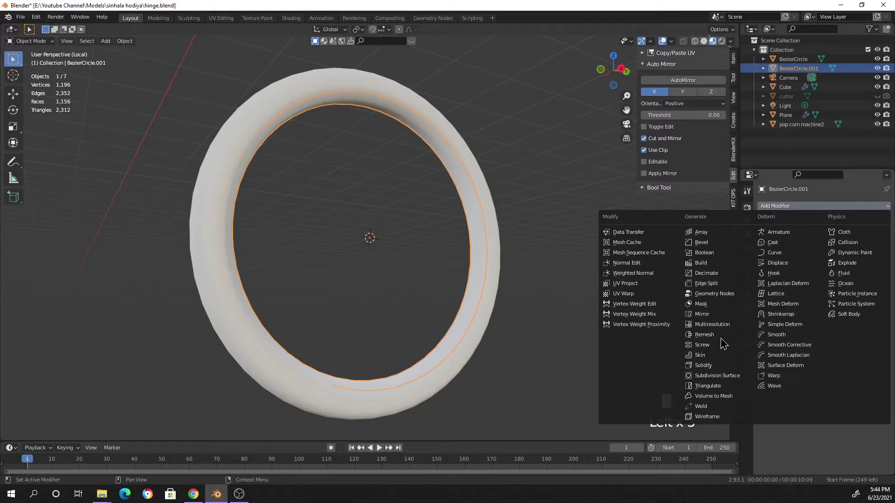
click(704, 366)
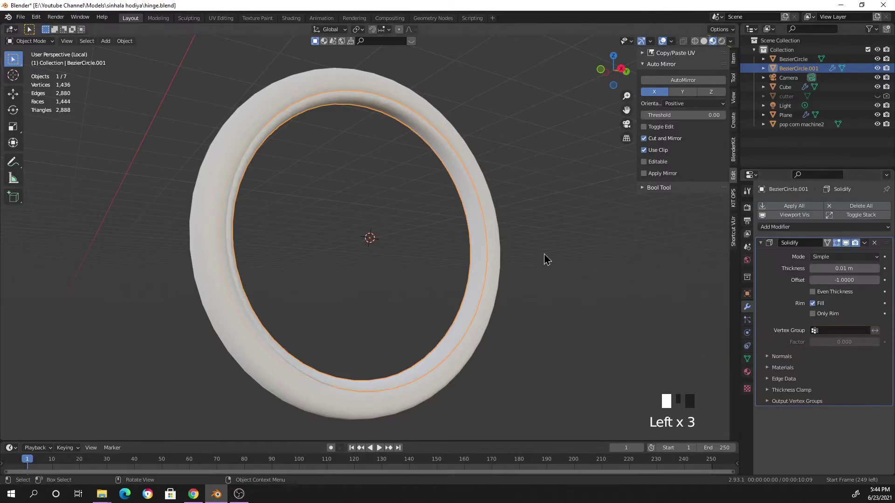
click(877, 269)
click(878, 269)
click(878, 269)
click(589, 248)
middle_drag(559, 249, 359, 161)
- Scale the solidified inner ring uniformly to about 0.95, deselect it and leave local view
click(319, 125)
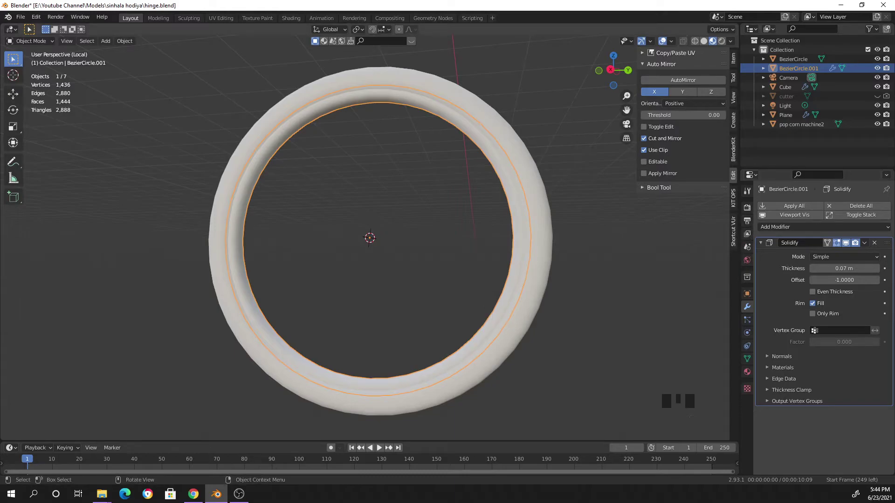
key(s)
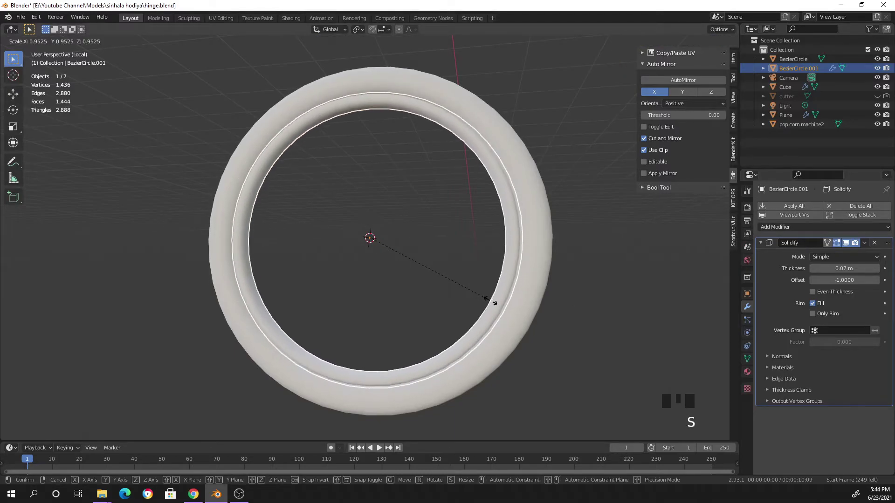
click(493, 305)
click(612, 312)
middle_drag(612, 311, 493, 305)
key(slash)
scroll(588, 281, down, 2)
click(568, 312)
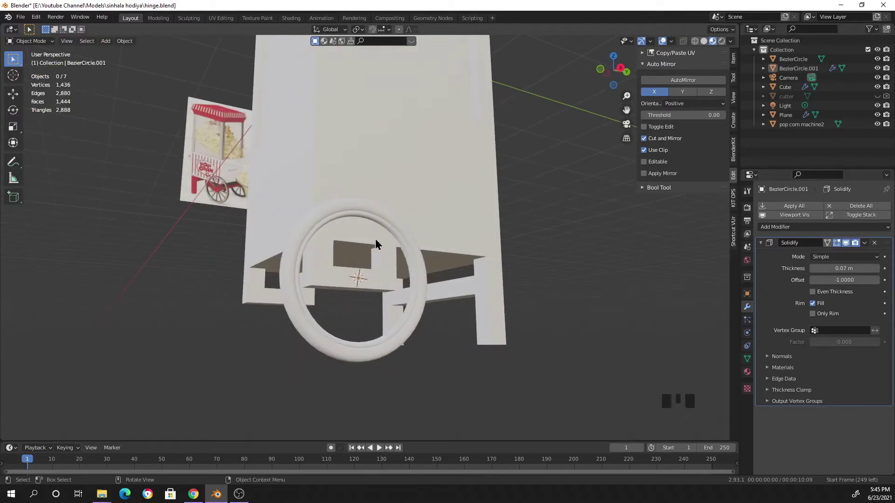
- Add a mesh cylinder with 16 vertices at the wheel's center
middle_drag(352, 287, 169, 224)
scroll(480, 312, up, 2)
click(106, 41)
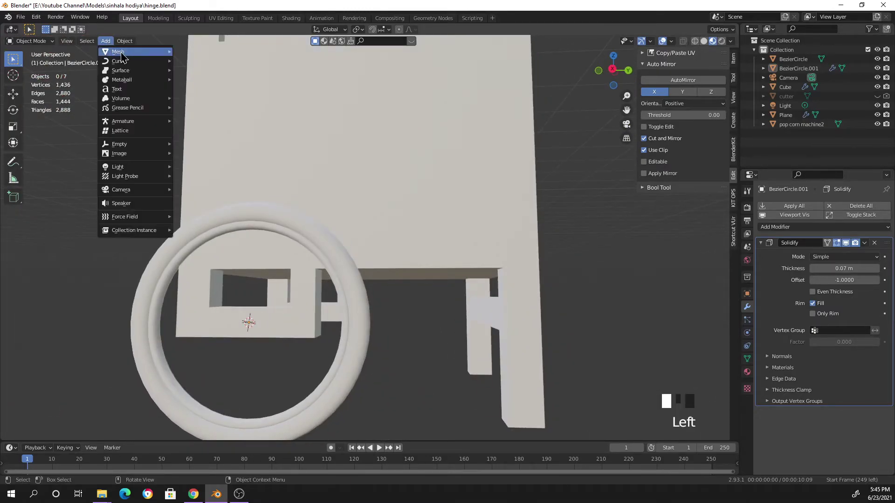
mouse_move(119, 52)
click(213, 98)
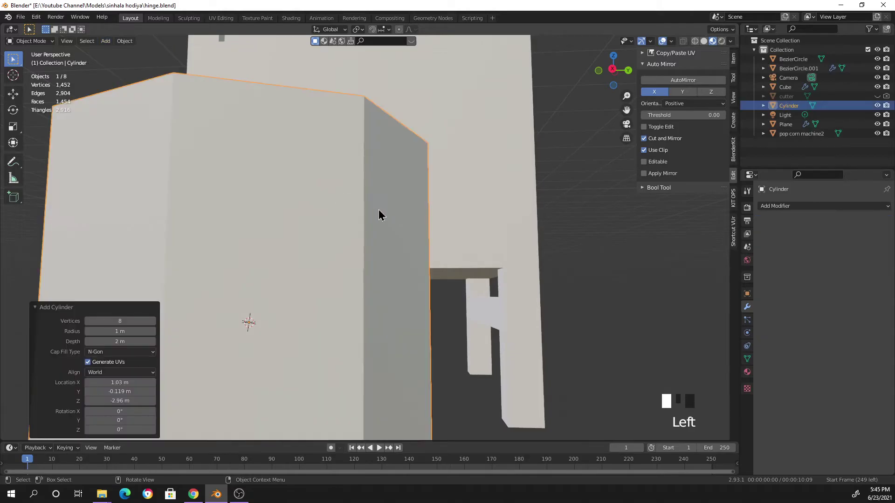
scroll(488, 259, down, 4)
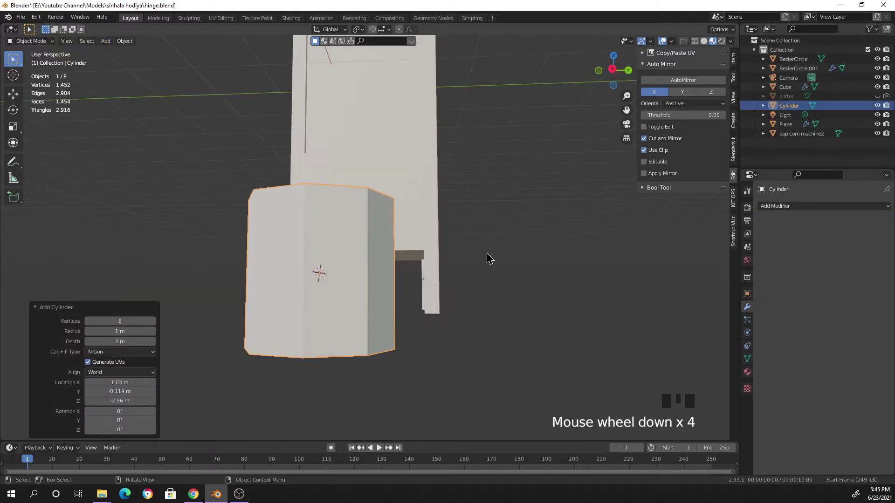
click(152, 321)
click(152, 321)
click(153, 321)
click(153, 321)
click(153, 321)
click(153, 321)
click(153, 321)
click(152, 321)
click(153, 321)
click(152, 321)
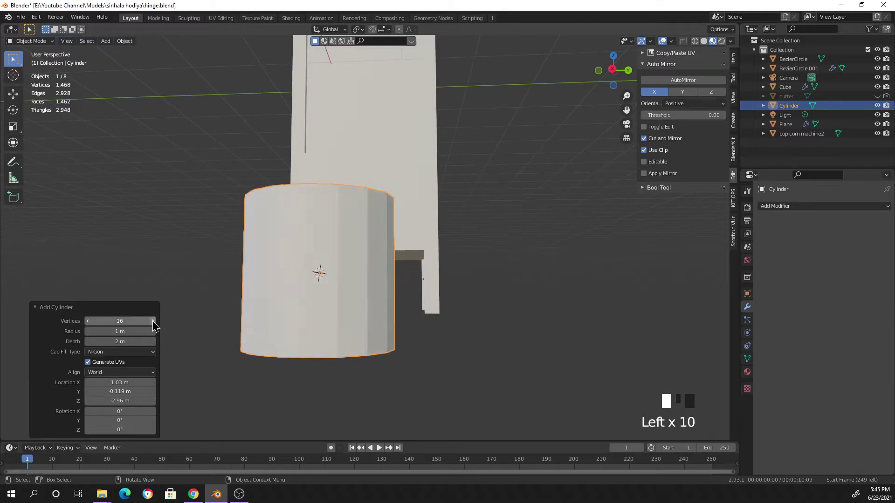
- Rotate the cylinder 90° about the Y axis so it lies along the wheel's axle direction
middle_drag(563, 312, 455, 305)
scroll(455, 305, up, 3)
click(568, 303)
scroll(565, 310, down, 4)
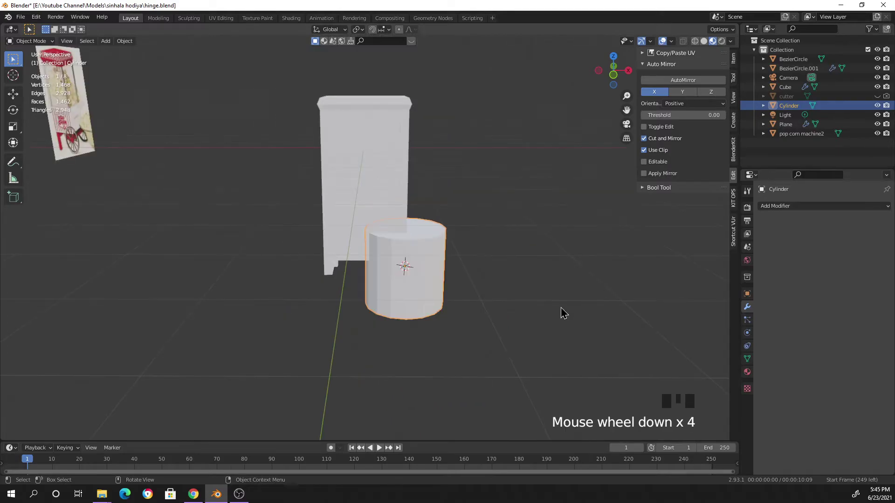
text(ry)
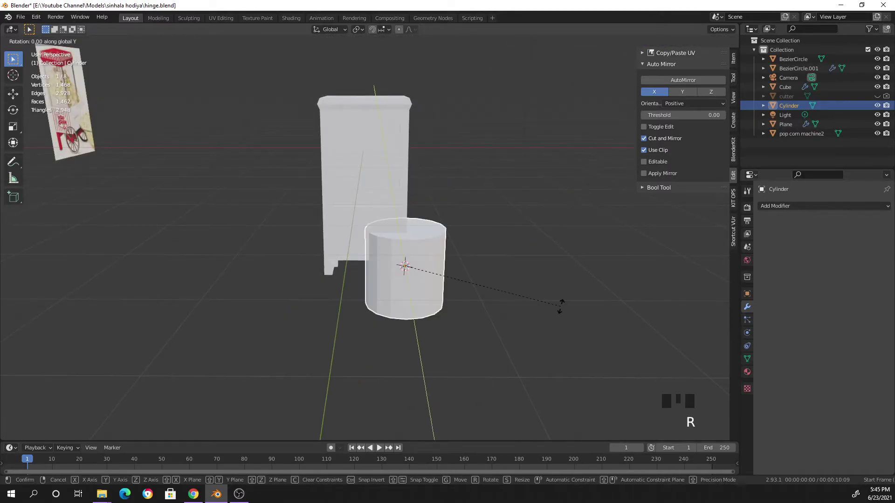
text(90)
key(Return)
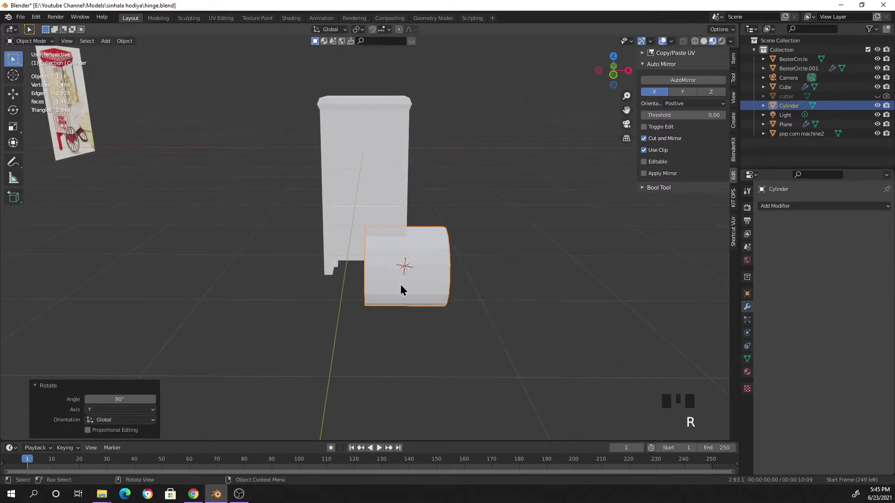
- Scale the cylinder uniformly to 0.122 to form the wheel hub
scroll(507, 306, up, 2)
middle_drag(507, 306, 489, 308)
key(s)
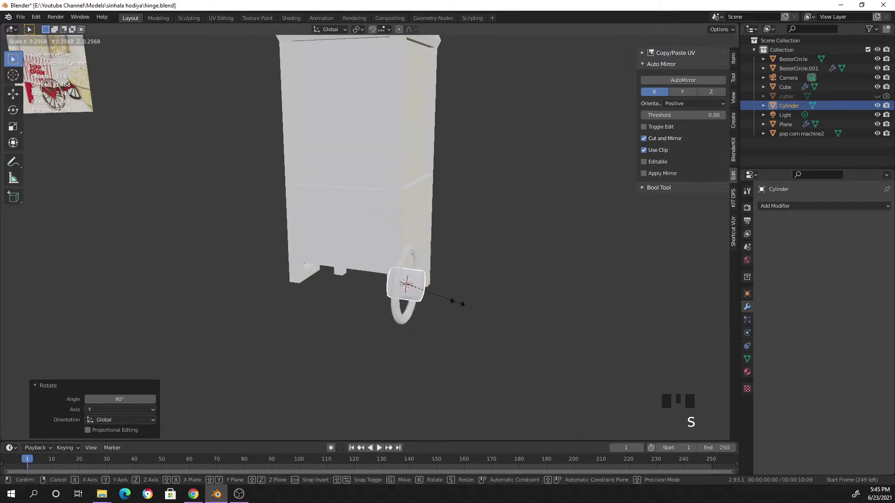
click(425, 294)
scroll(451, 322, up, 4)
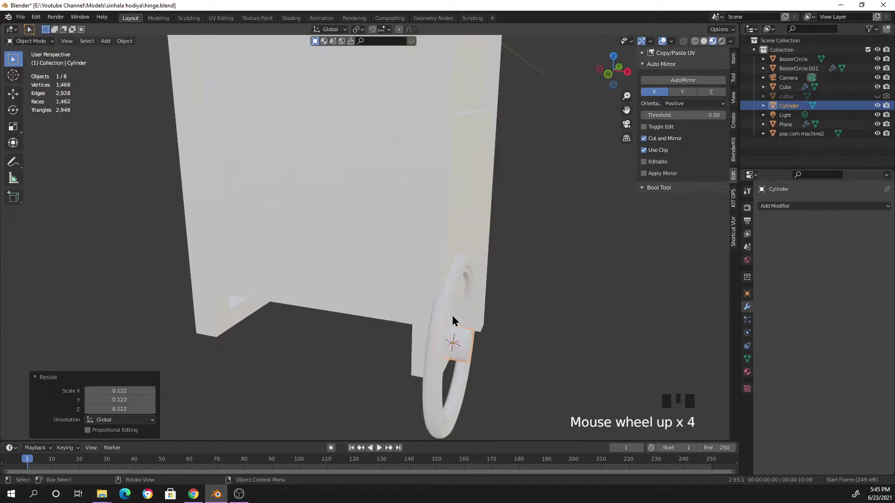
- Scale the hub cylinder down uniformly to 0.936
key(KP_Decimal)
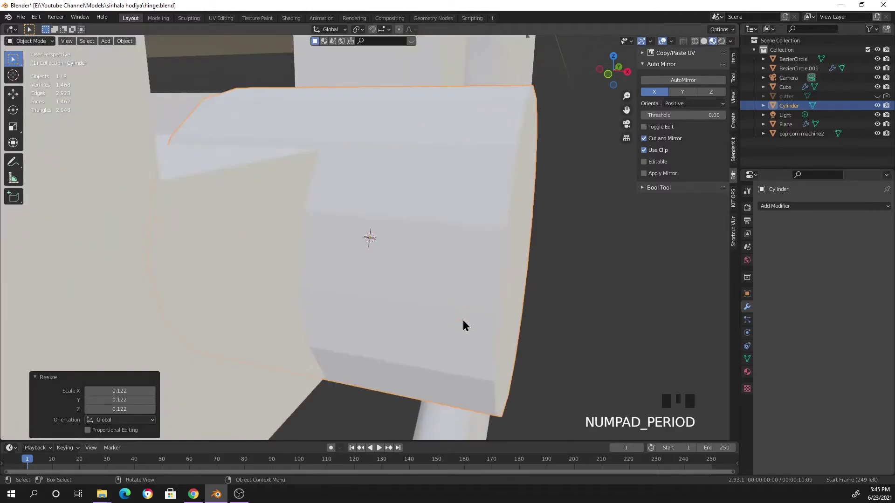
scroll(541, 313, down, 3)
middle_drag(541, 314, 543, 336)
scroll(466, 308, down, 3)
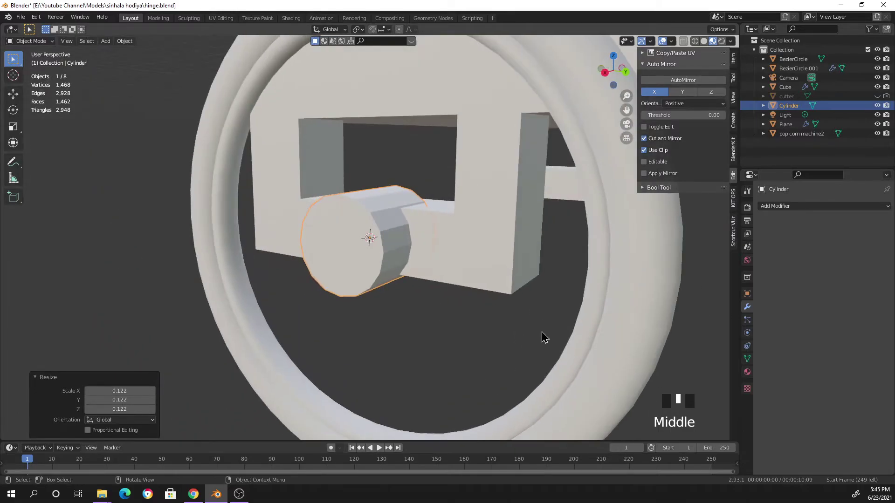
key(s)
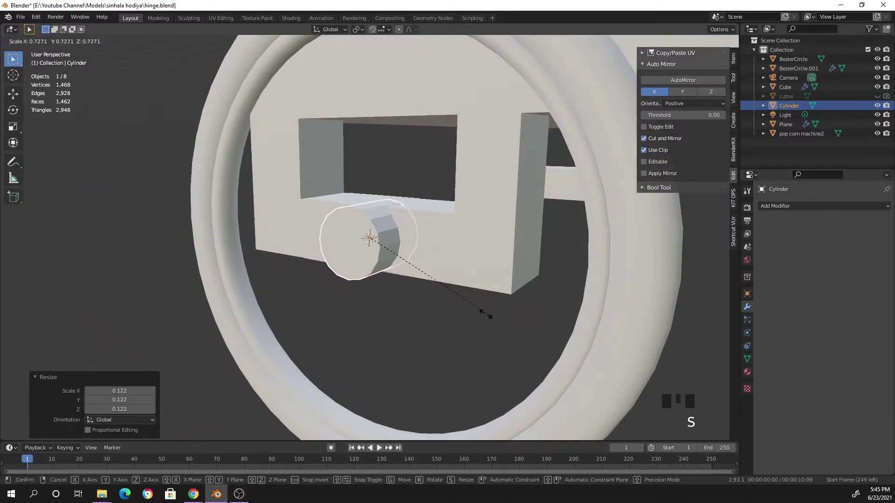
click(533, 329)
middle_drag(553, 352, 524, 351)
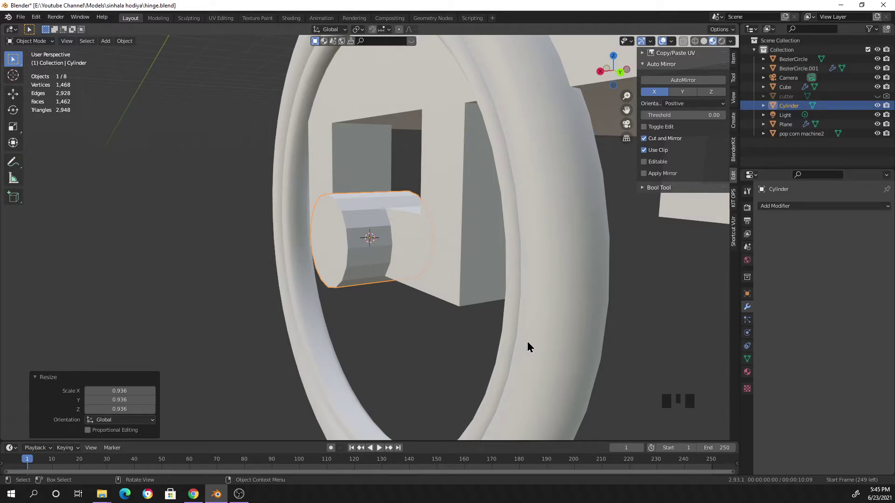
- Move the hub, inner rim and tire together 0.151 m along X away from the cabinet, and deselect them
scroll(526, 342, down, 3)
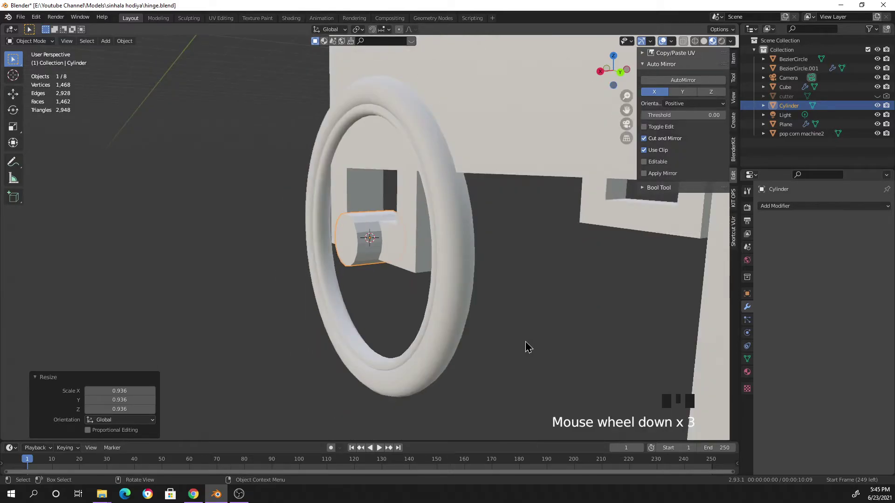
shift+click(450, 330)
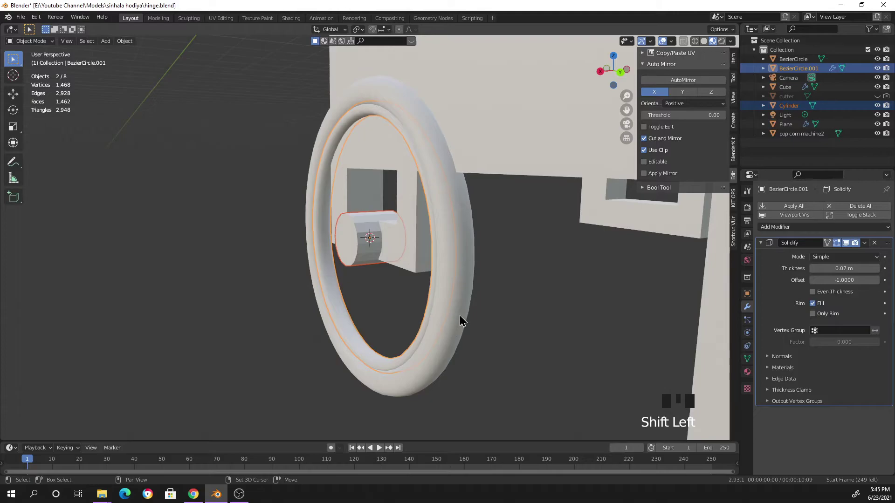
shift+click(460, 320)
scroll(548, 338, down, 2)
middle_drag(549, 339, 438, 347)
scroll(527, 345, down, 5)
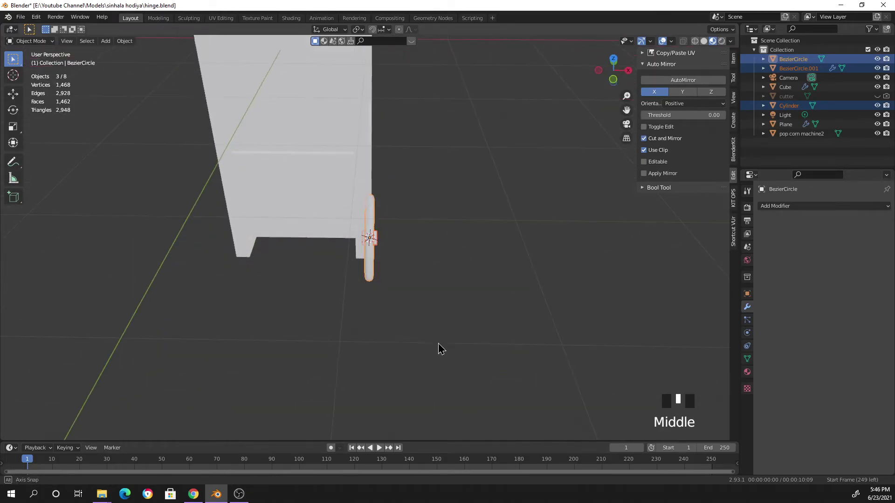
scroll(439, 345, down, 3)
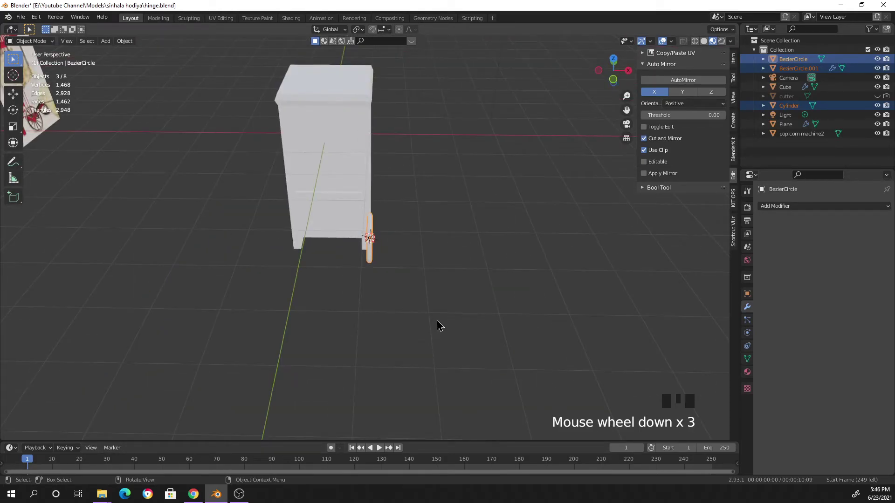
key(g)
key(x)
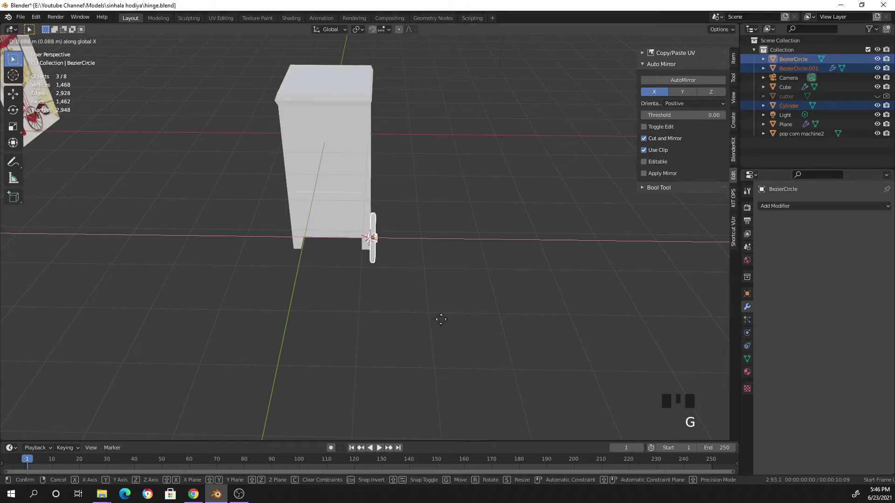
click(442, 319)
middle_drag(453, 325, 388, 307)
key(KP_Decimal)
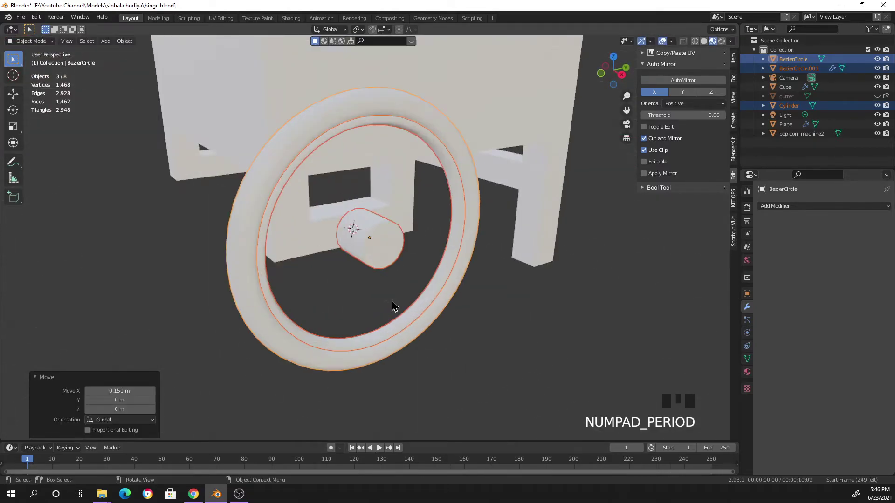
click(476, 314)
- Save the Blender file after checking the wheel up close
middle_drag(475, 313, 436, 280)
scroll(426, 302, up, 3)
scroll(377, 277, down, 1)
scroll(425, 290, up, 2)
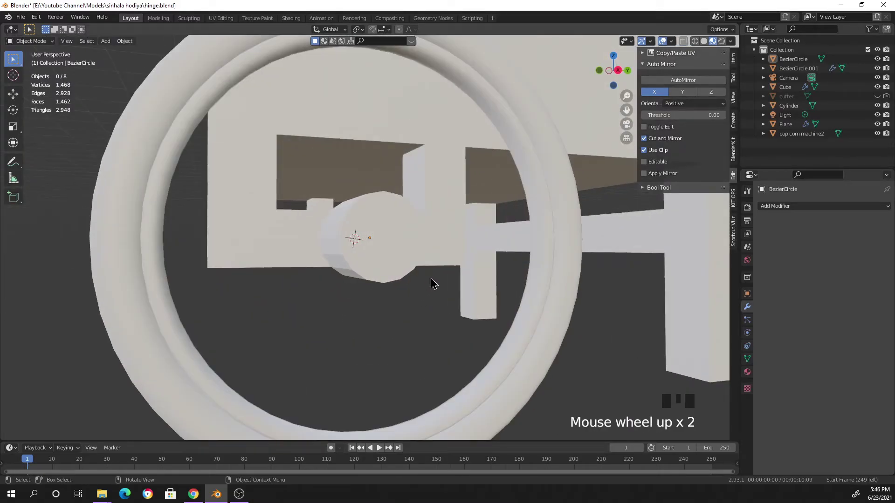
key(ctrl+s)
- Add a mesh cube near the wheel's hub and scale it uniformly to 0.147
scroll(439, 270, up, 3)
scroll(448, 265, down, 4)
middle_drag(452, 266, 439, 322)
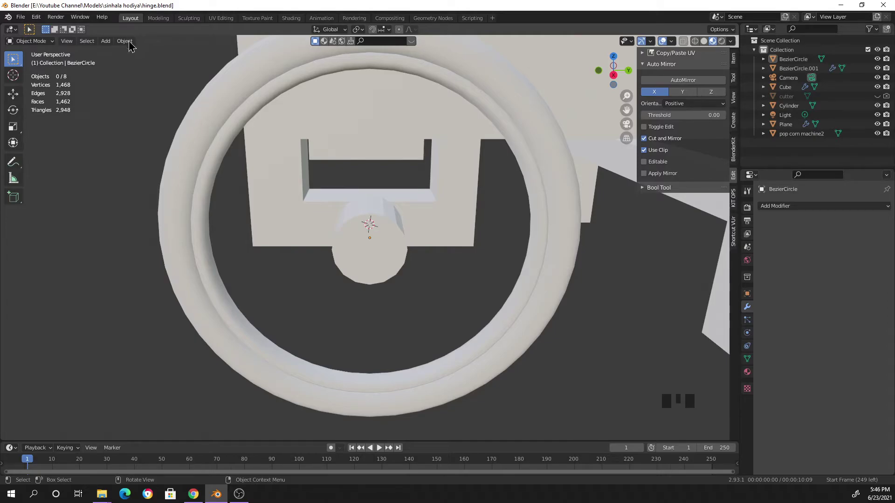
click(106, 41)
mouse_move(127, 53)
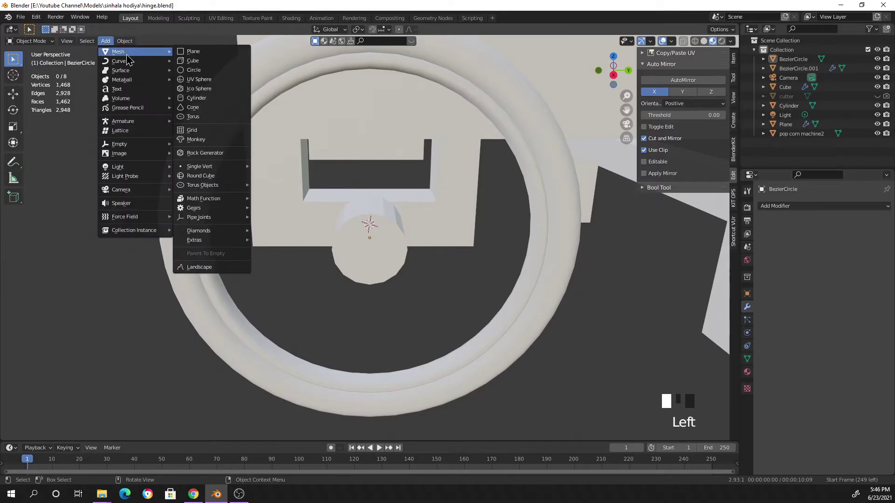
click(205, 61)
scroll(522, 247, down, 10)
key(s)
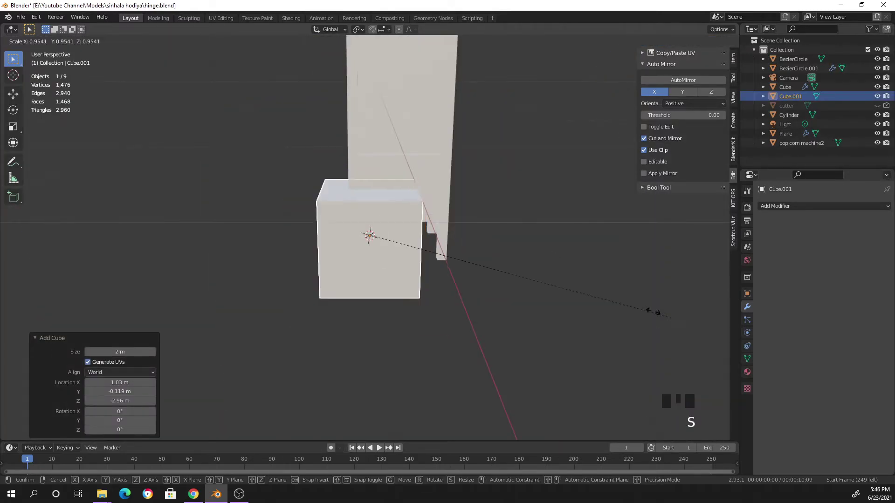
click(406, 267)
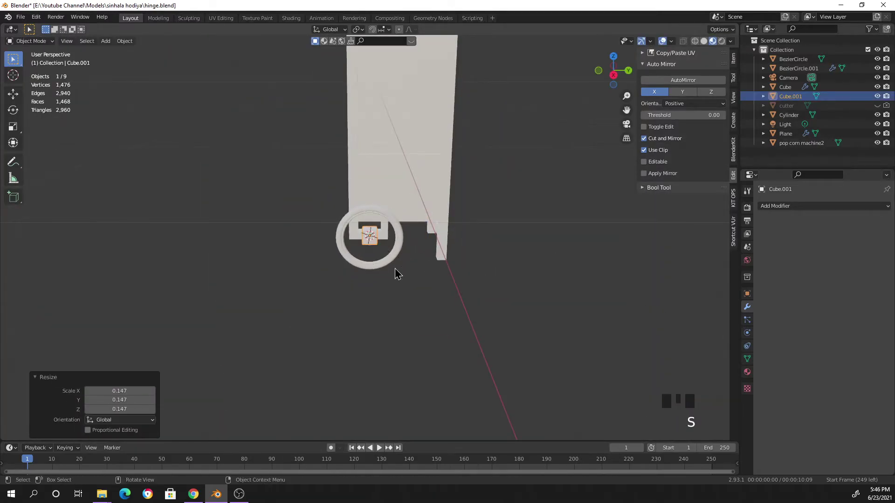
- Snap the 3D cursor to the center of the new cube's bottom face and return to Object Mode
scroll(403, 272, up, 7)
middle_drag(391, 270, 450, 276)
key(Tab)
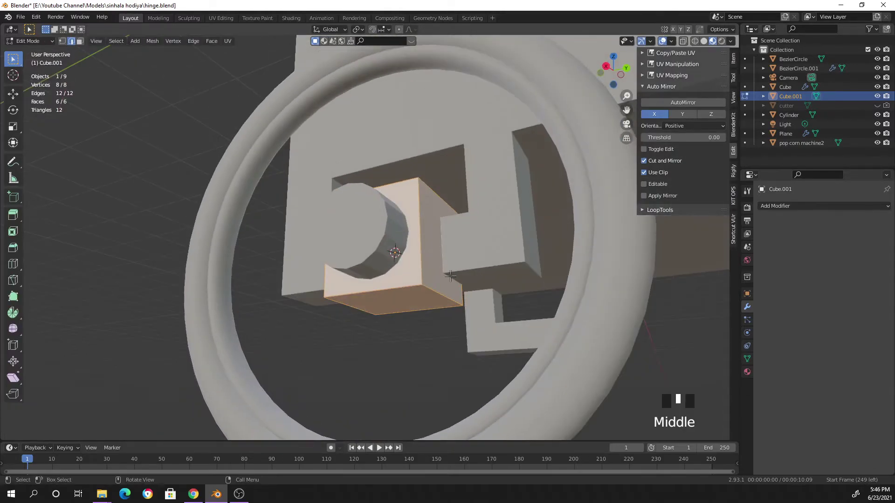
click(416, 298)
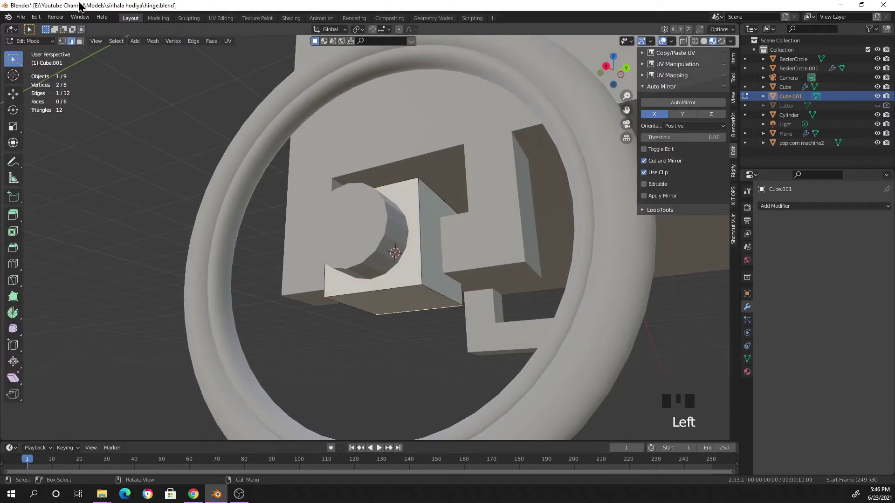
click(390, 305)
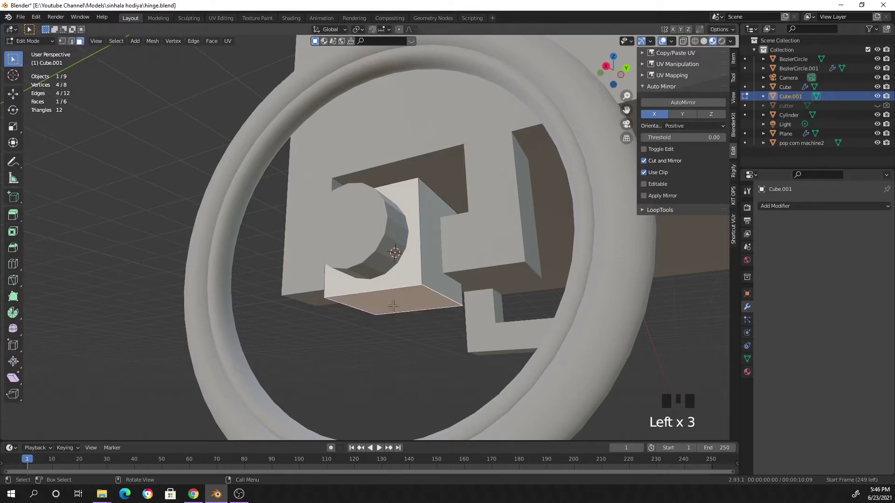
key(shift+s)
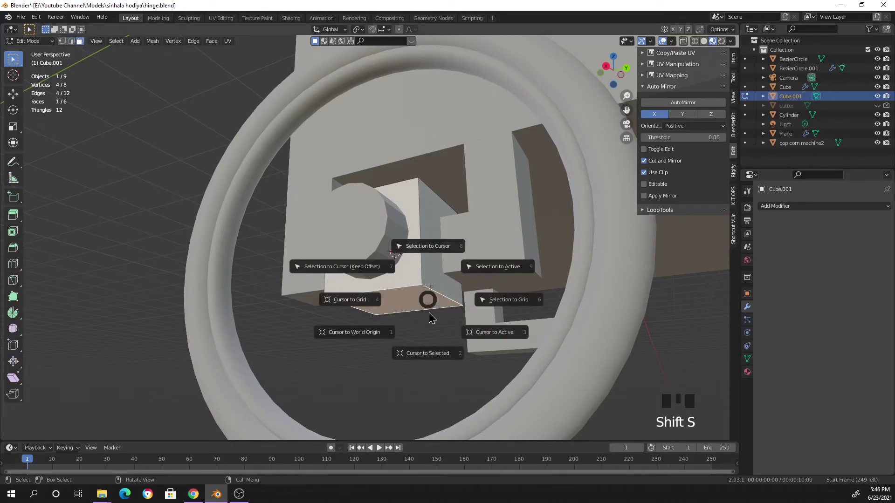
click(399, 351)
key(Tab)
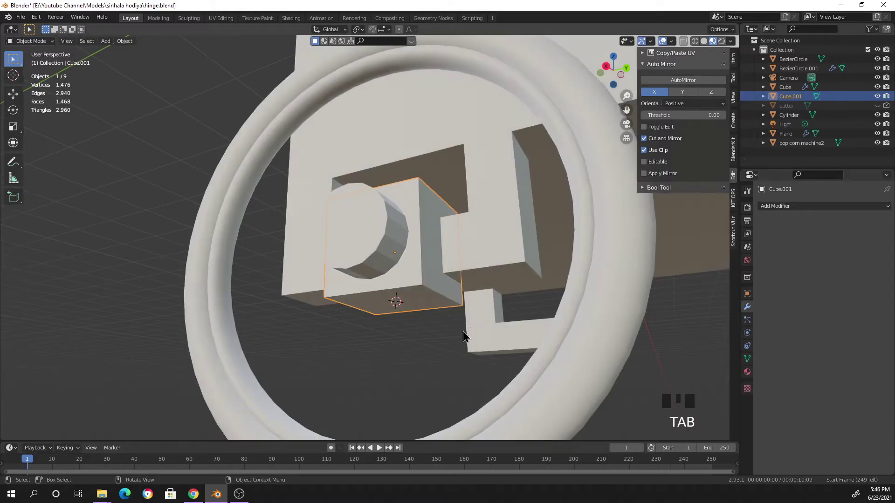
- Set the cube's origin to the 3D cursor at its bottom face
scroll(466, 329, down, 3)
click(401, 228)
click(400, 228)
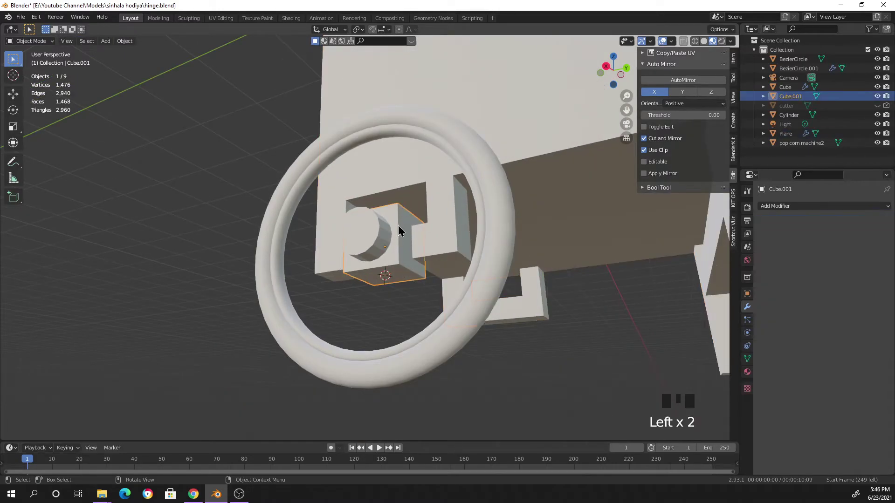
middle_drag(398, 292, 382, 319)
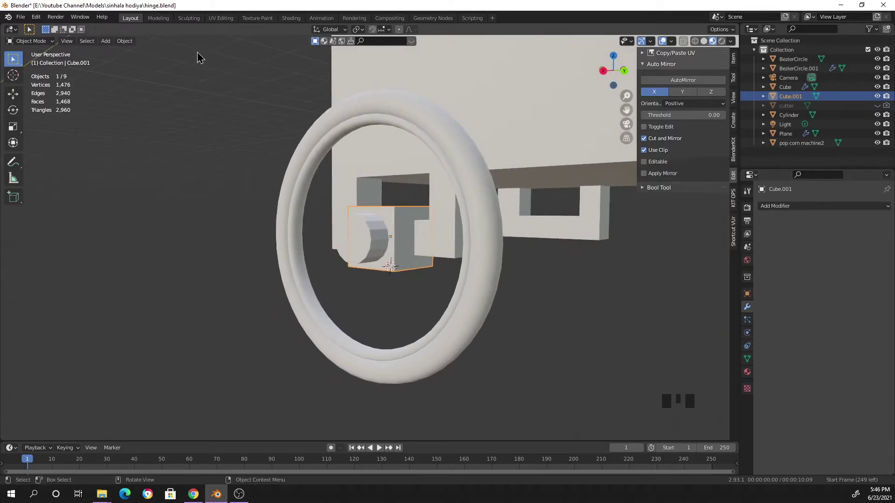
click(130, 45)
mouse_move(142, 63)
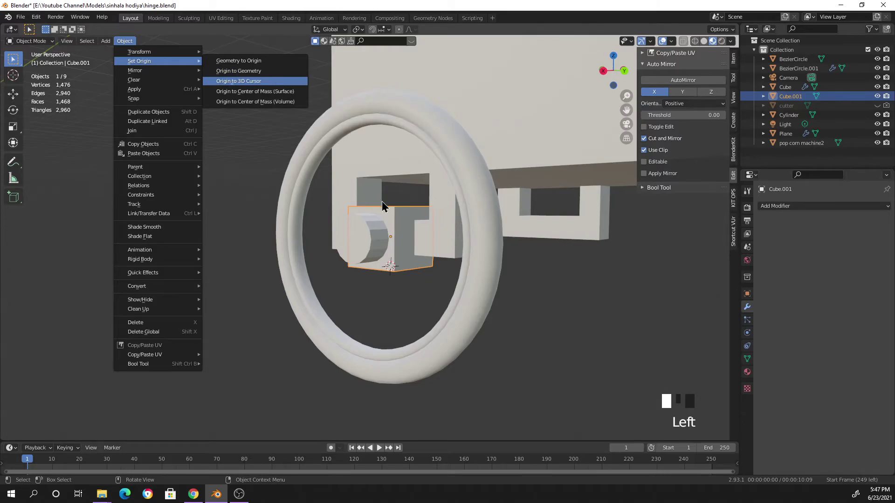
click(238, 80)
click(418, 265)
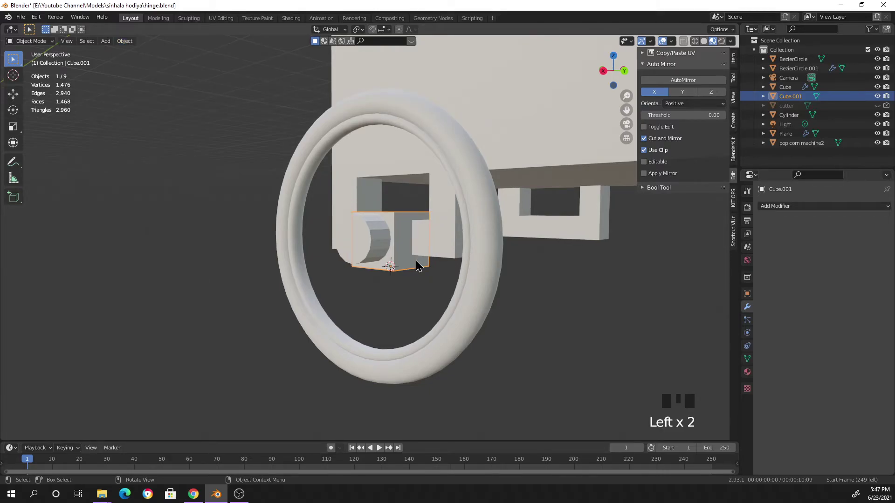
- Scale the cube down uniformly to 0.485 about its bottom origin
key(s)
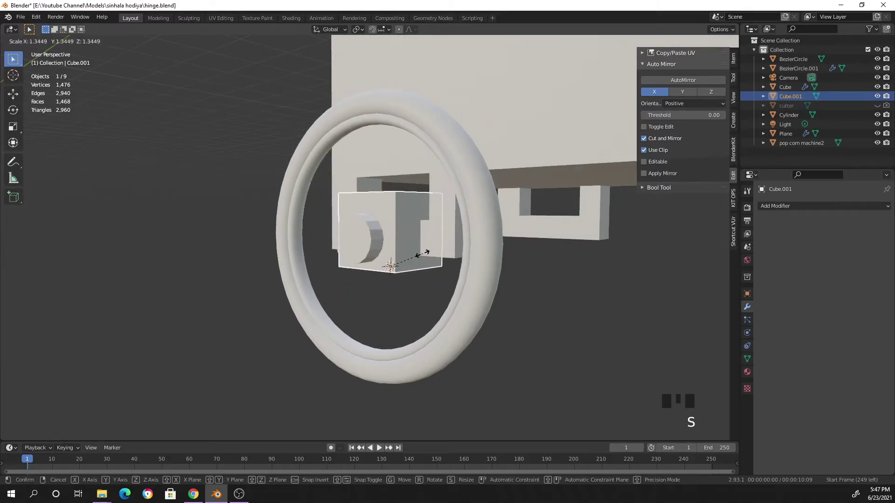
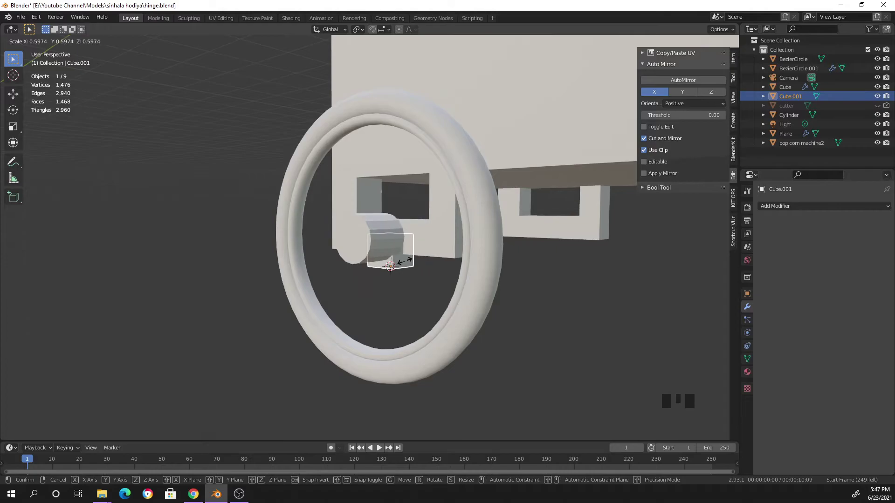
click(402, 264)
scroll(406, 275, up, 4)
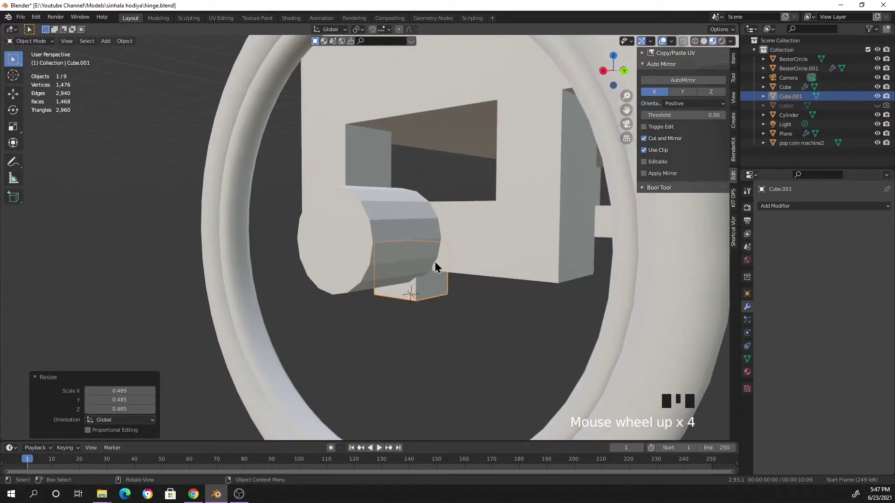
- Enter Edit Mode on the cube, isolate it in local view and select its top face
key(Tab)
middle_drag(437, 262, 398, 182)
key(slash)
scroll(405, 279, down, 2)
click(429, 210)
scroll(460, 210, down, 3)
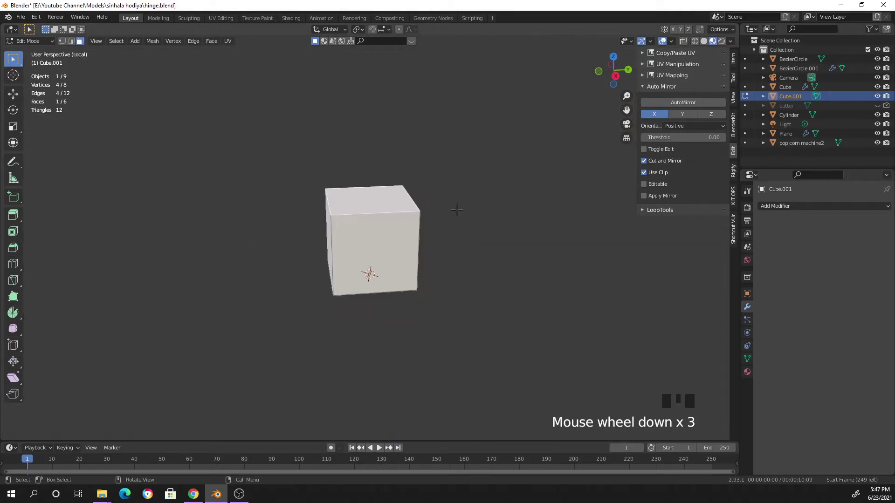
middle_drag(459, 210, 465, 239)
key(e)
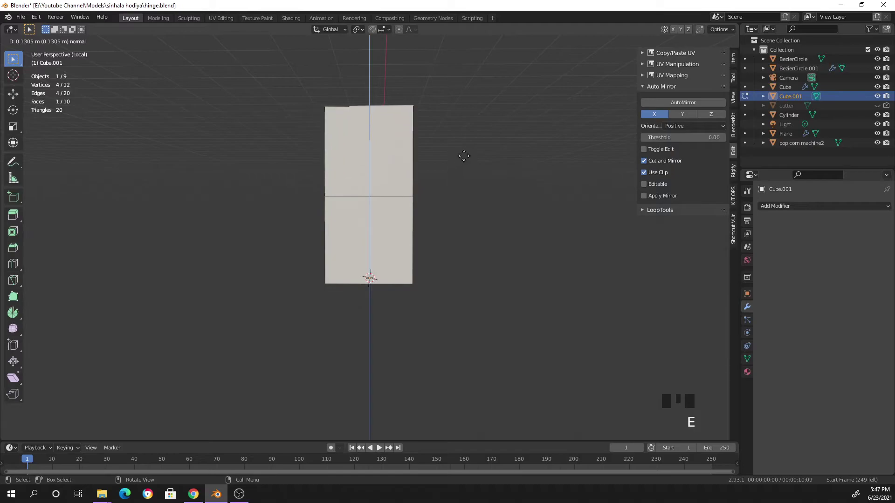
right_click(464, 149)
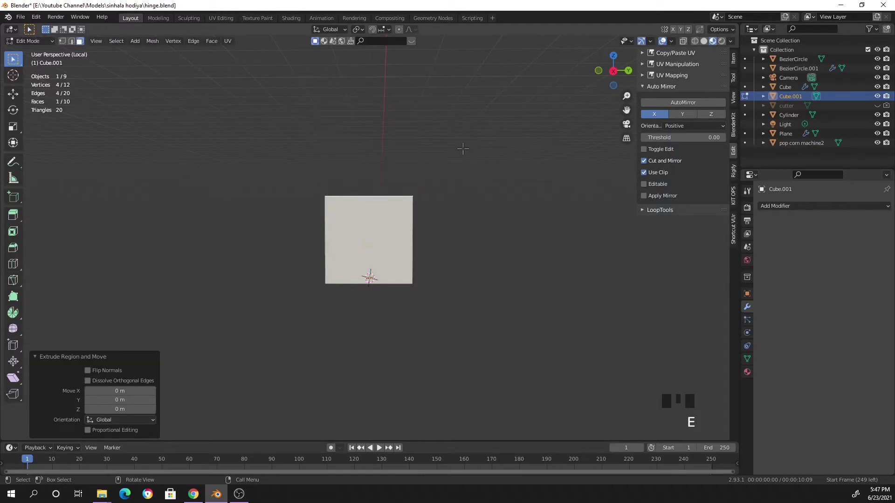
key(ctrl+z)
- Move the cube's top face up about 0.375 m along Z to stretch it into a tall bar
middle_drag(425, 227, 377, 215)
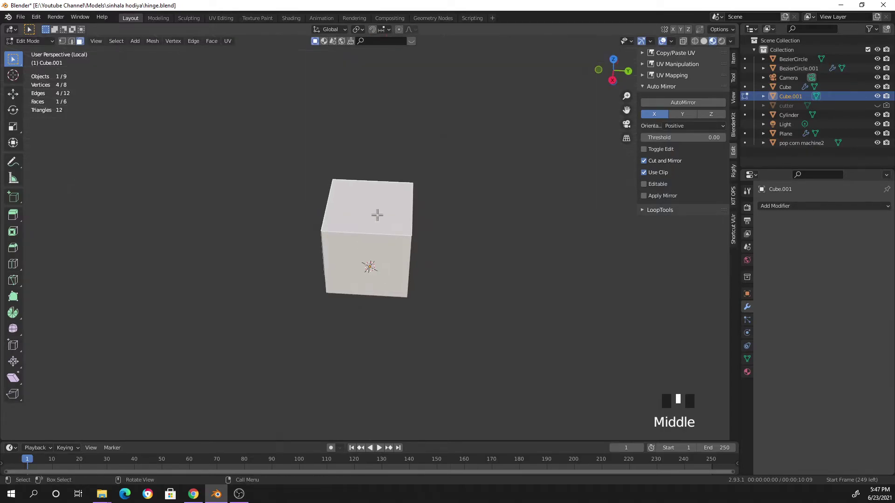
middle_drag(449, 238, 481, 204)
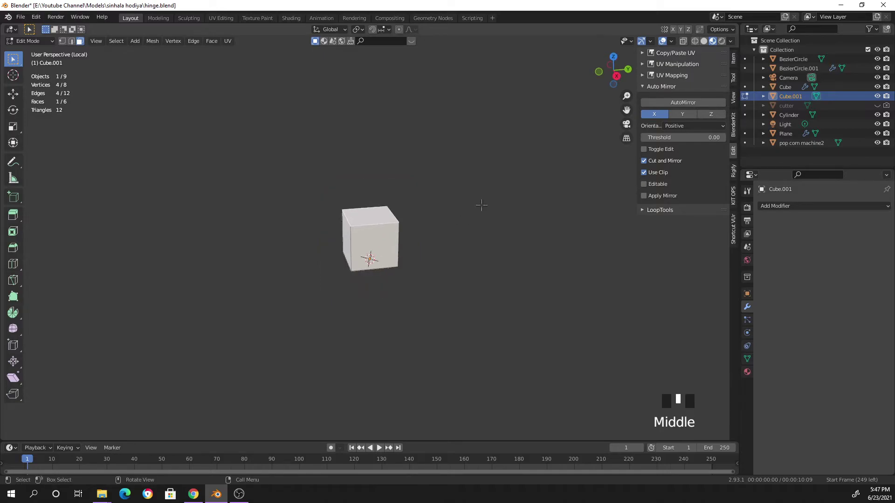
key(g)
key(z)
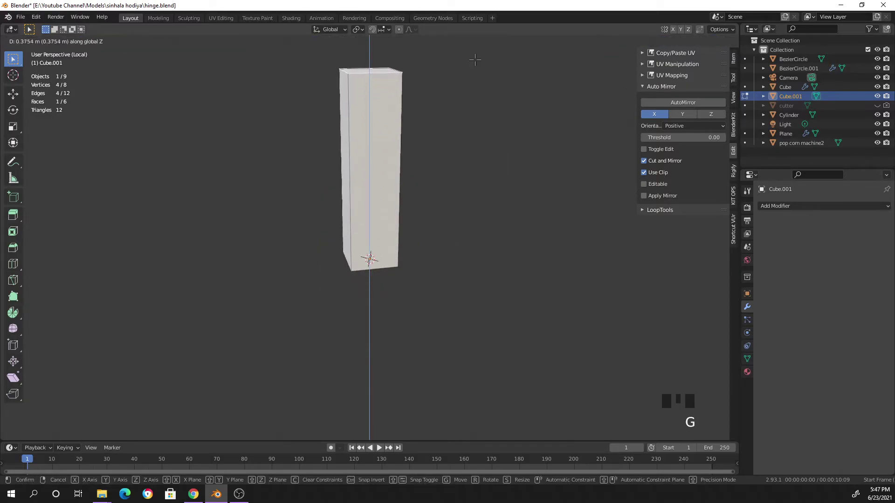
click(475, 60)
- Scale the bar's top face down uniformly to taper it into a wheel spoke, and leave local view
scroll(419, 269, down, 3)
middle_drag(419, 269, 502, 290)
key(s)
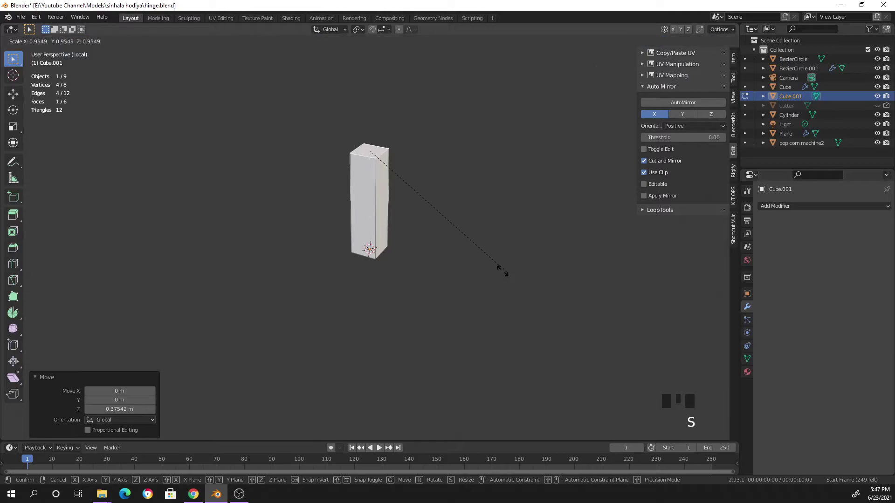
click(432, 214)
key(slash)
scroll(502, 271, up, 3)
middle_drag(501, 272, 403, 303)
scroll(423, 292, down, 4)
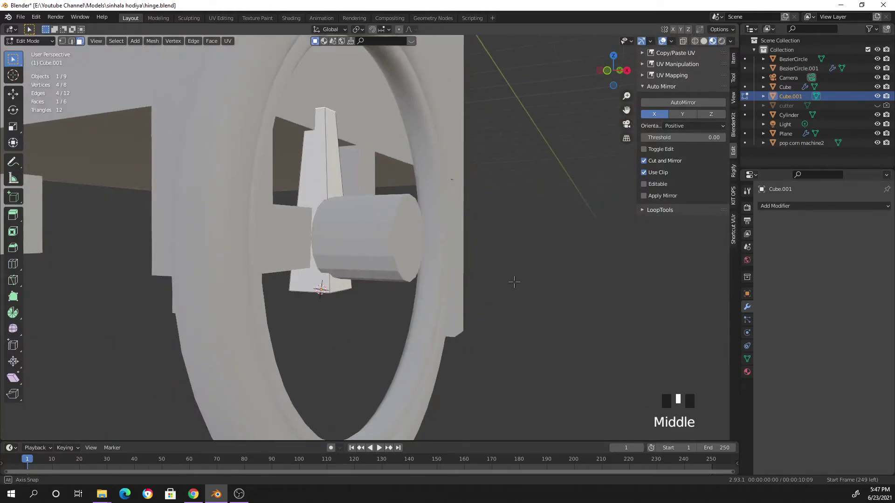
- Return the tapered spoke to Object Mode and move it about 0.145 m along X toward the wheel's plane
scroll(403, 304, down, 1)
key(Tab)
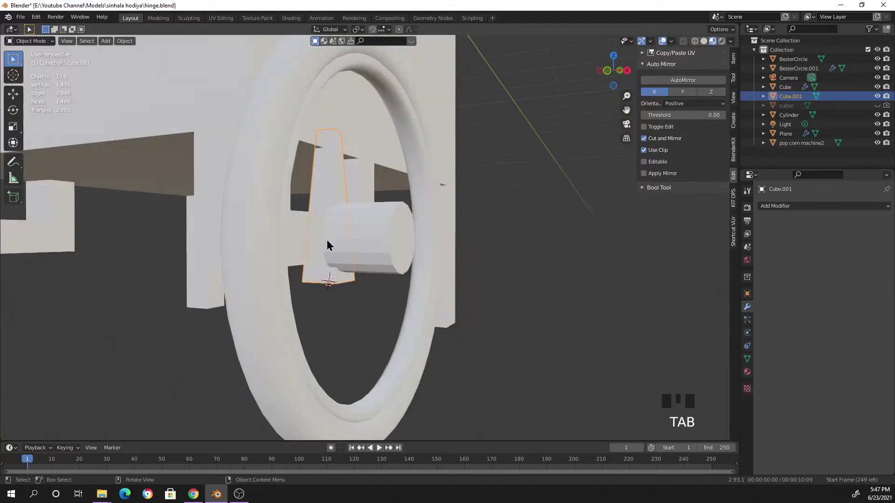
middle_drag(340, 201, 378, 269)
key(g)
key(z)
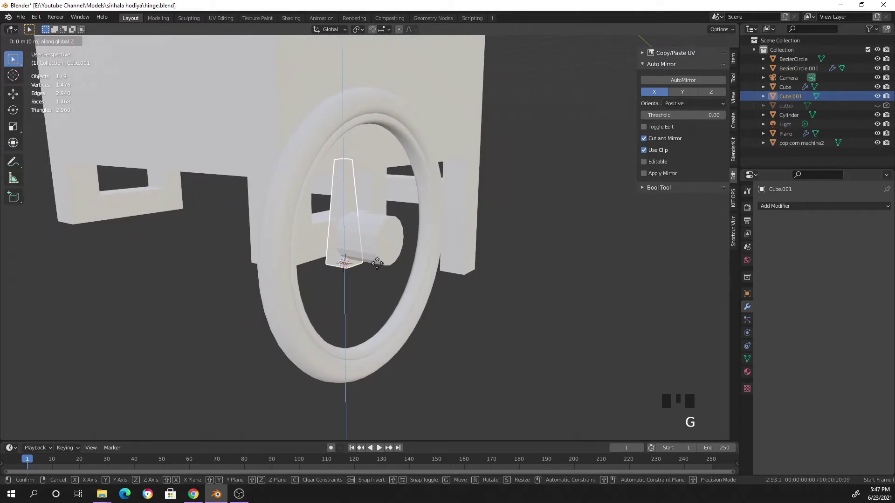
click(378, 269)
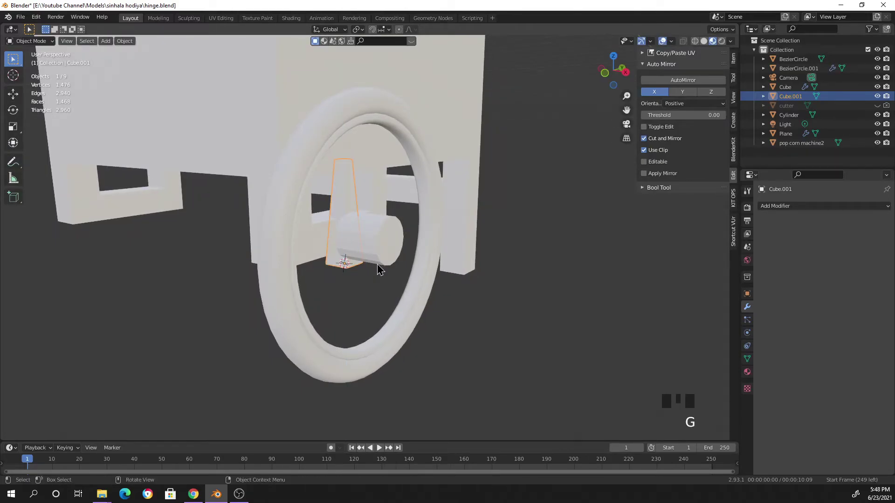
key(g)
key(x)
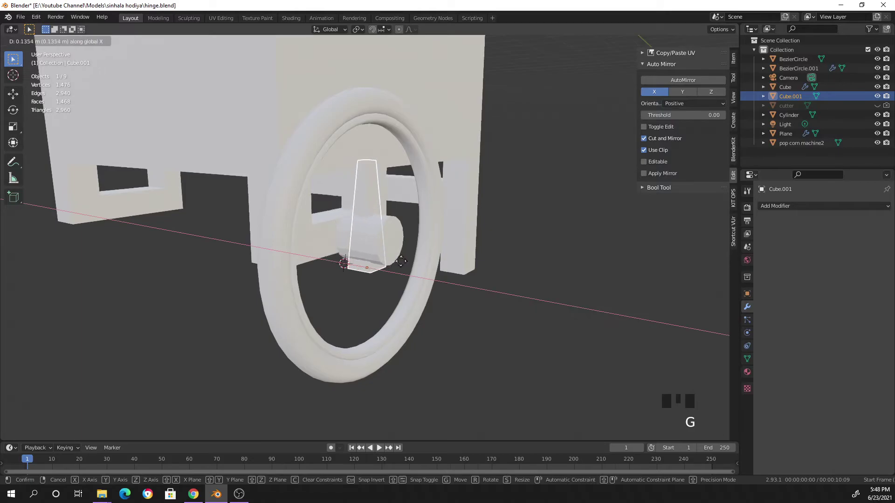
click(401, 261)
- Raise the spoke about 0.2 m along Z so it spans from the hub to the upper rim
middle_drag(498, 304, 410, 298)
scroll(408, 300, up, 3)
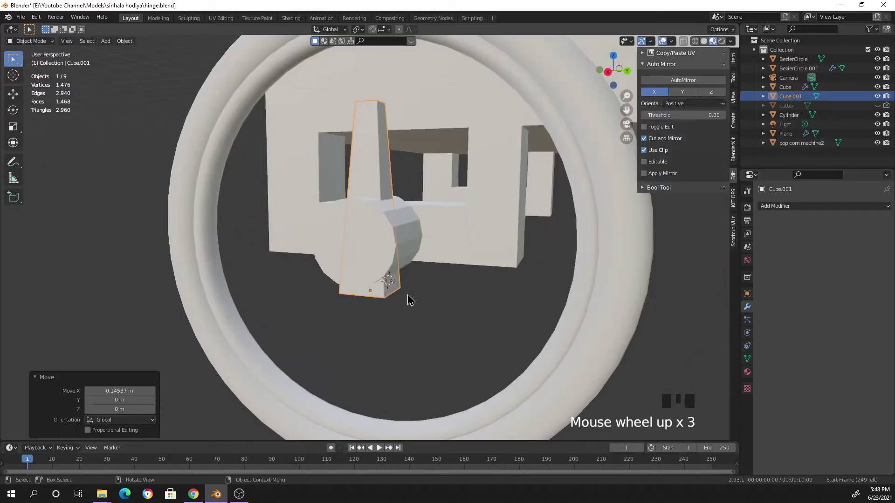
scroll(421, 340, down, 3)
middle_drag(421, 340, 448, 334)
key(g)
key(z)
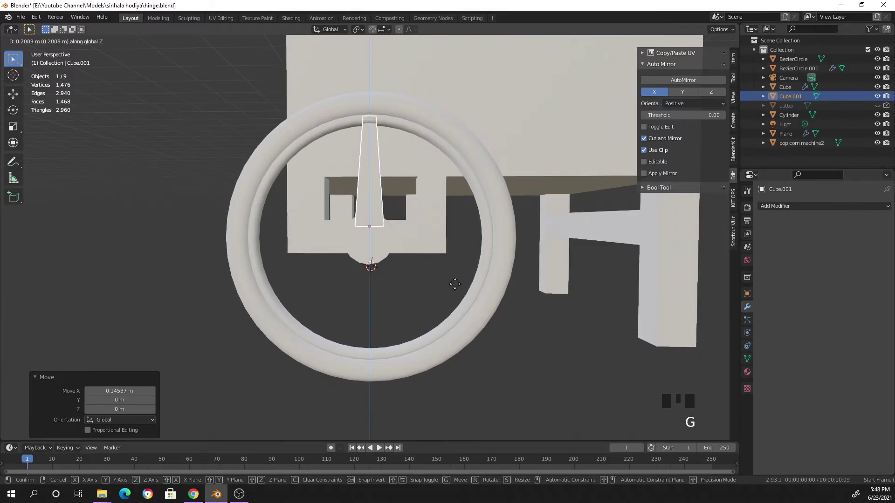
click(456, 292)
click(520, 362)
middle_drag(520, 362, 382, 227)
scroll(407, 314, up, 7)
scroll(363, 353, down, 4)
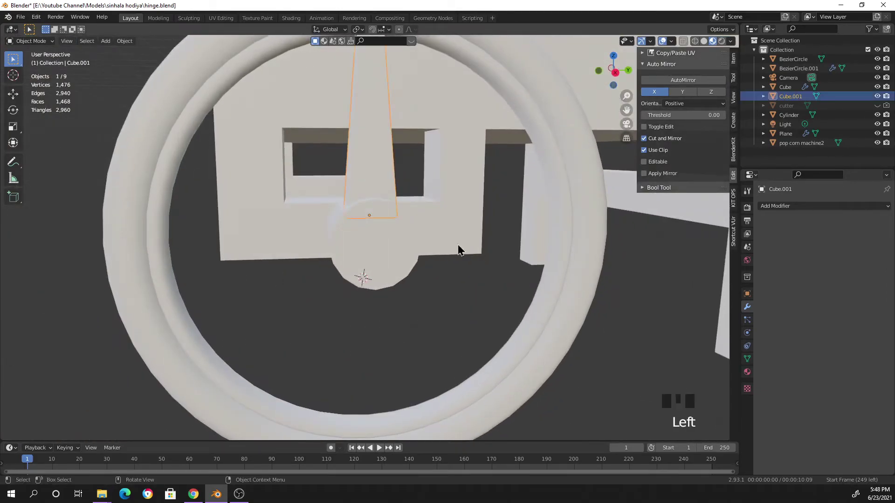
click(437, 233)
scroll(431, 356, down, 4)
middle_drag(432, 355, 425, 331)
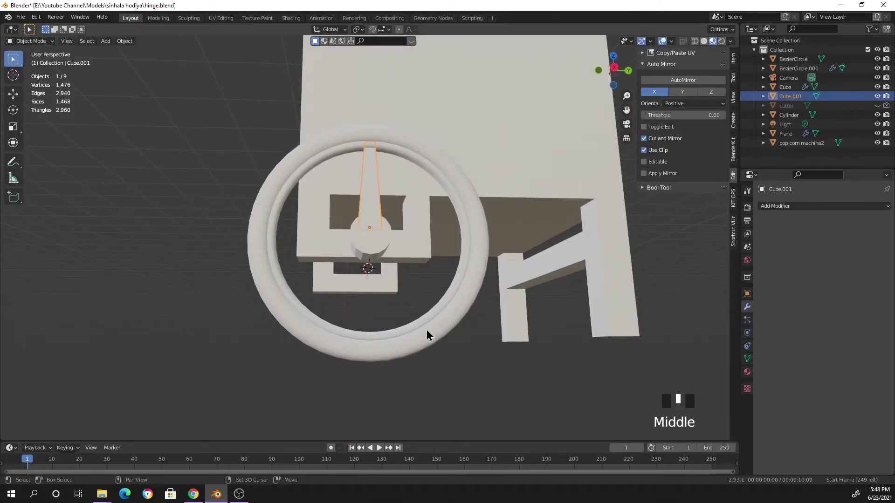
- Duplicate the spoke in place and rotate the copy 90° about the X axis
key(shift+d)
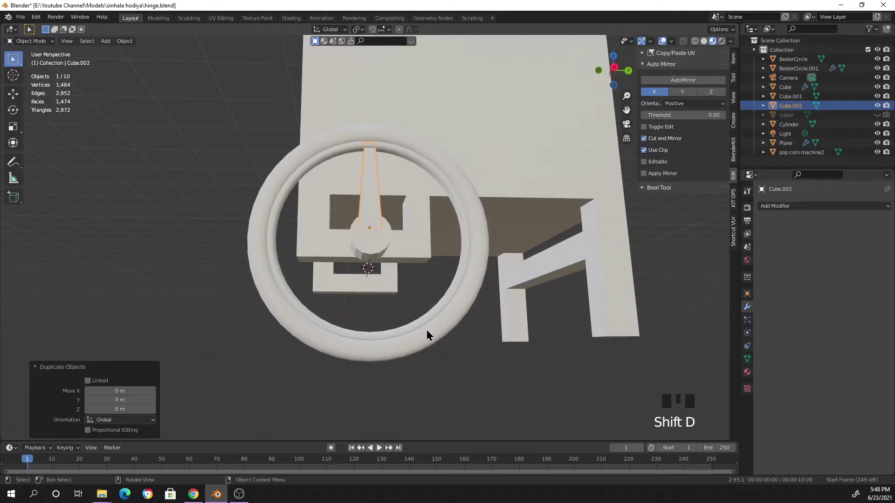
scroll(426, 336, down, 4)
middle_drag(384, 316, 515, 380)
scroll(471, 321, down, 4)
middle_drag(471, 321, 340, 284)
scroll(378, 275, up, 1)
scroll(378, 274, up, 5)
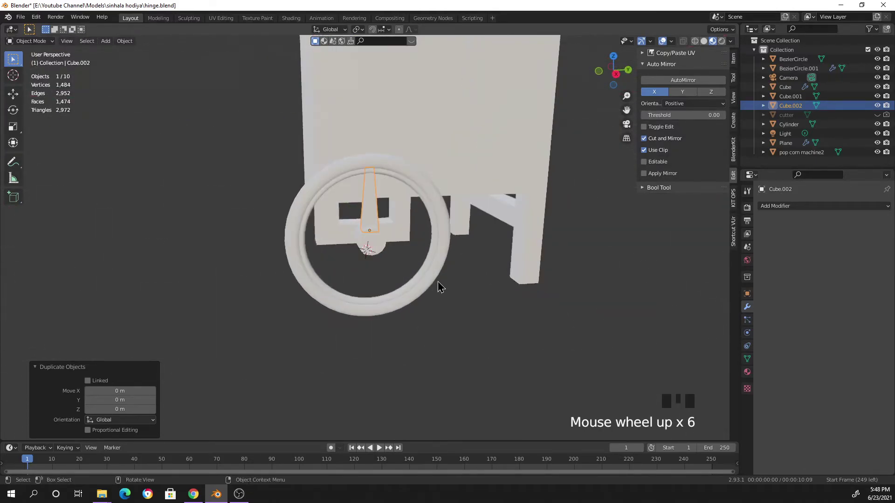
key(r)
key(x)
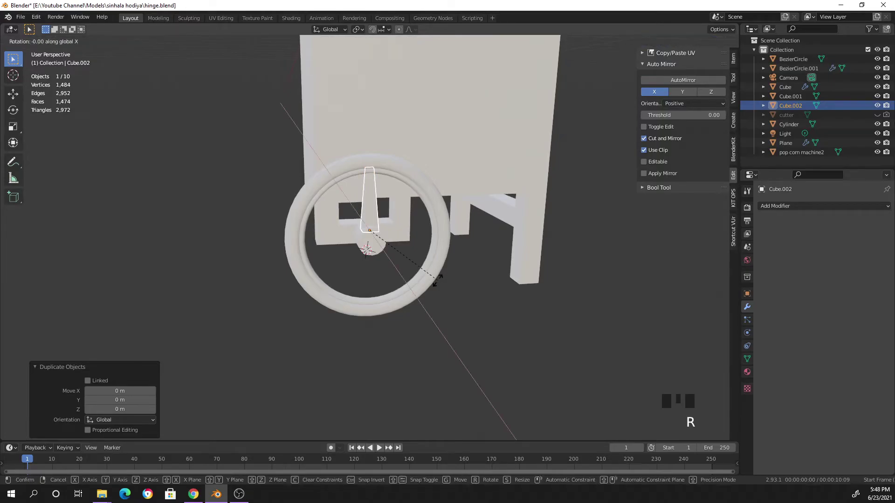
key(Return)
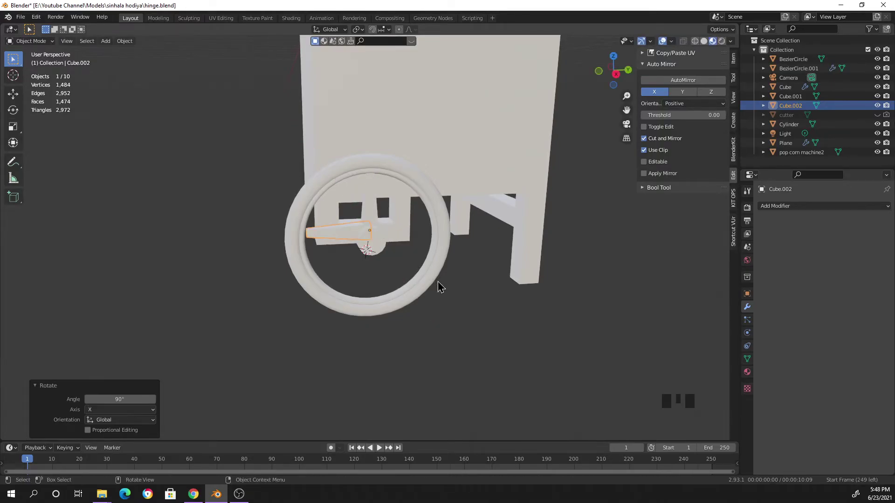
- Move the rotated spoke about -0.061 m along Z and -0.055 m along Y to fit between hub and rim
scroll(408, 248, up, 6)
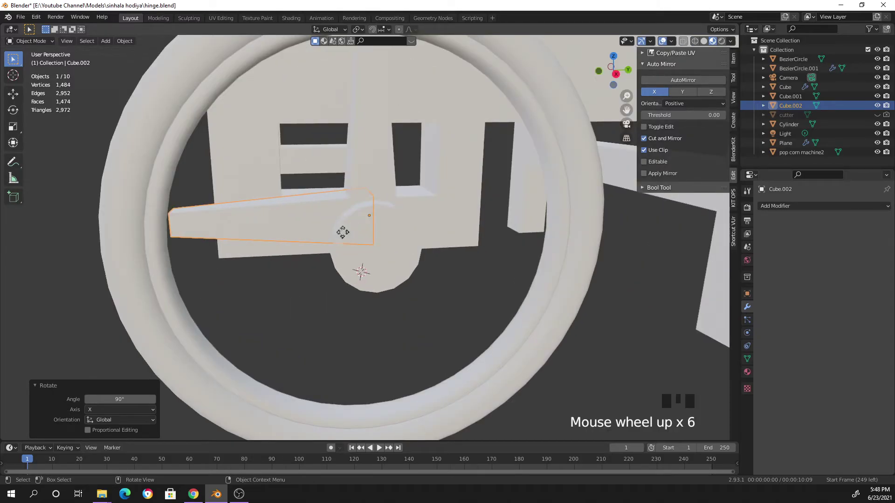
key(g)
key(z)
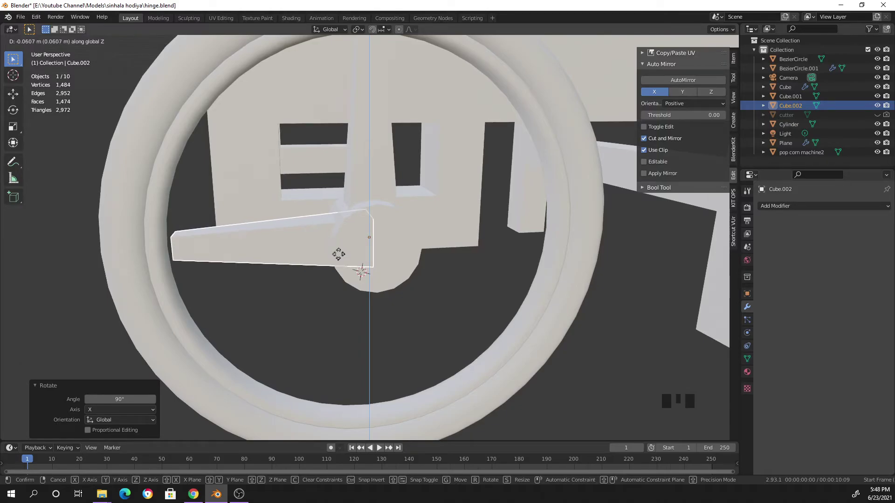
click(338, 255)
key(g)
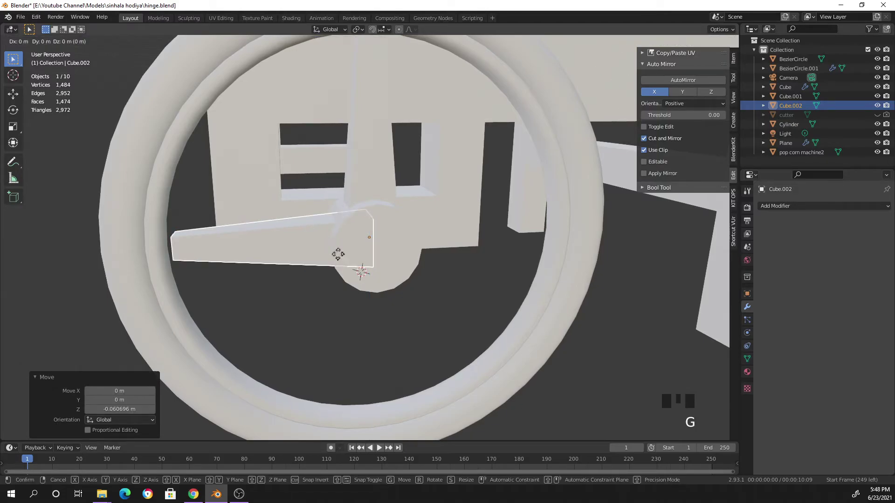
key(y)
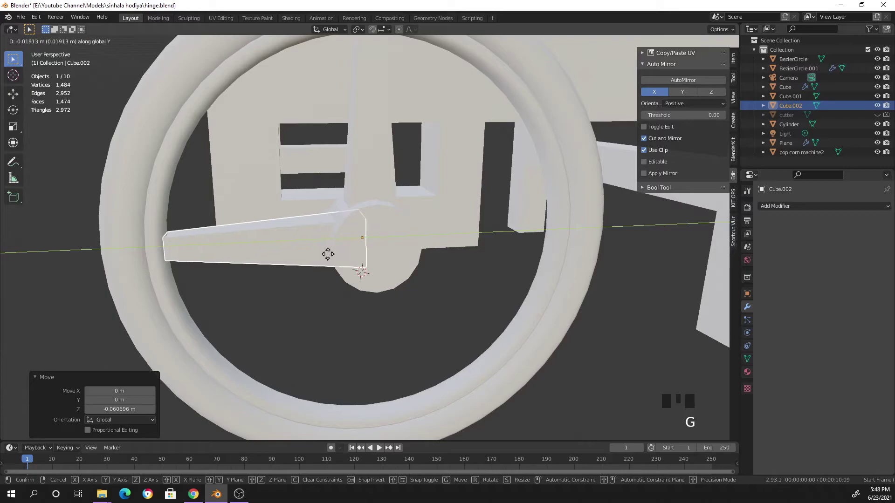
click(317, 256)
middle_drag(389, 266, 586, 360)
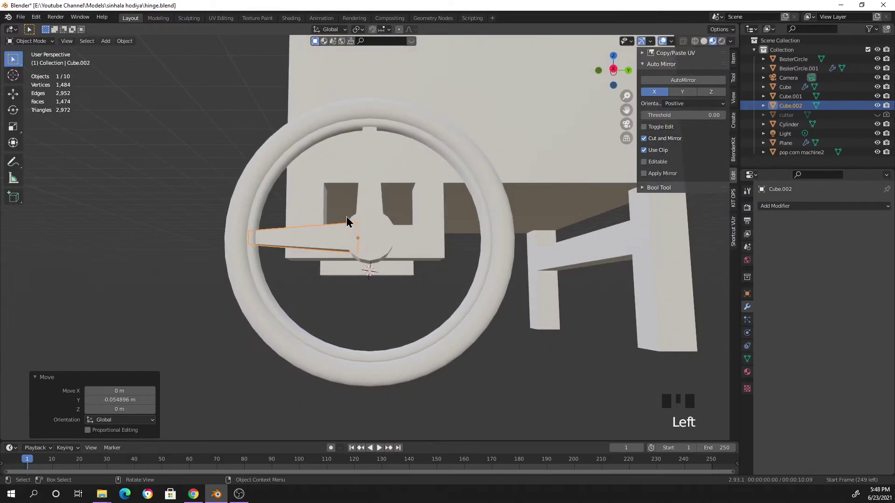
- Select both the vertical and horizontal spokes and duplicate them in place
key(Left)
key(Left)
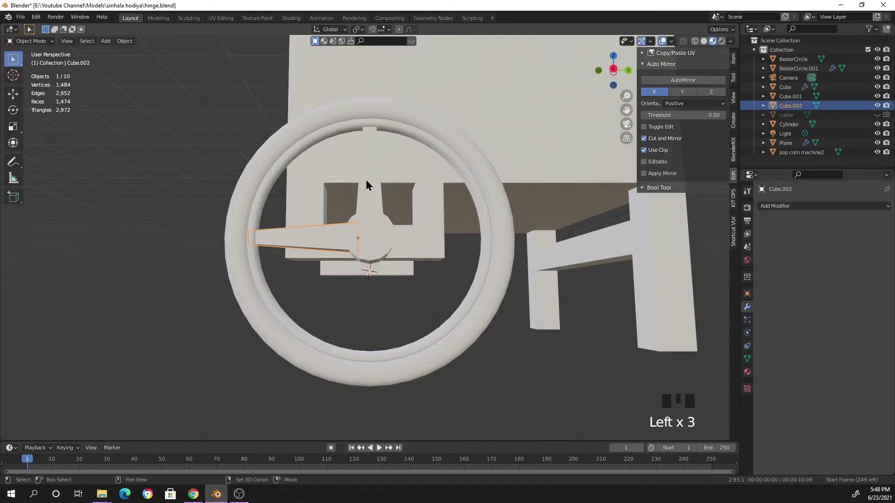
shift+click(379, 192)
key(shift+d)
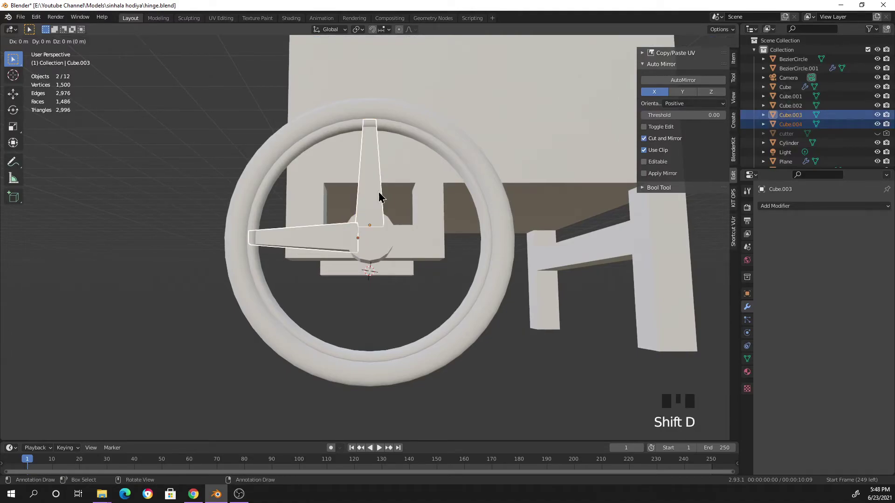
right_click(379, 193)
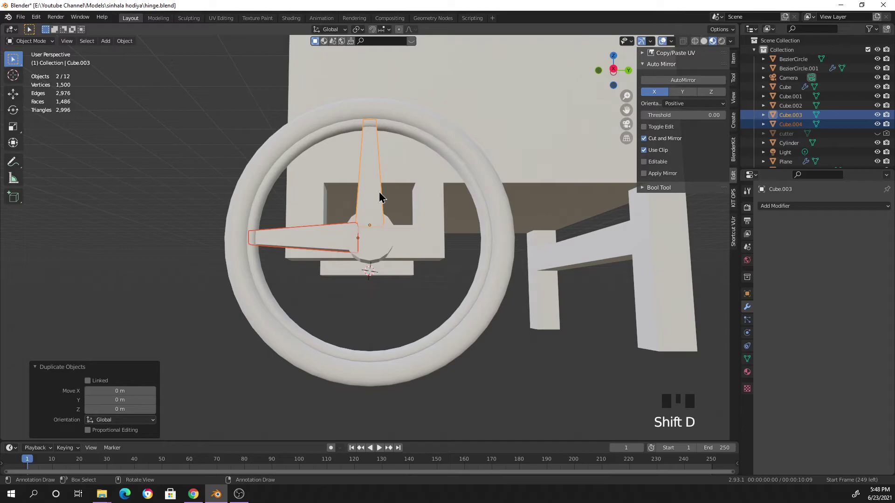
- Rotate the duplicated pair of spokes about the X axis by 90° twice, so they point opposite the originals
text(ry90)
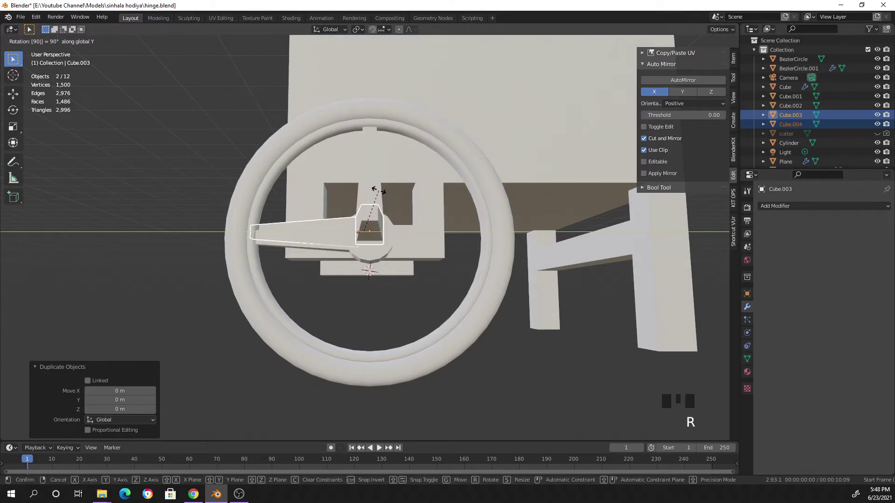
key(Return)
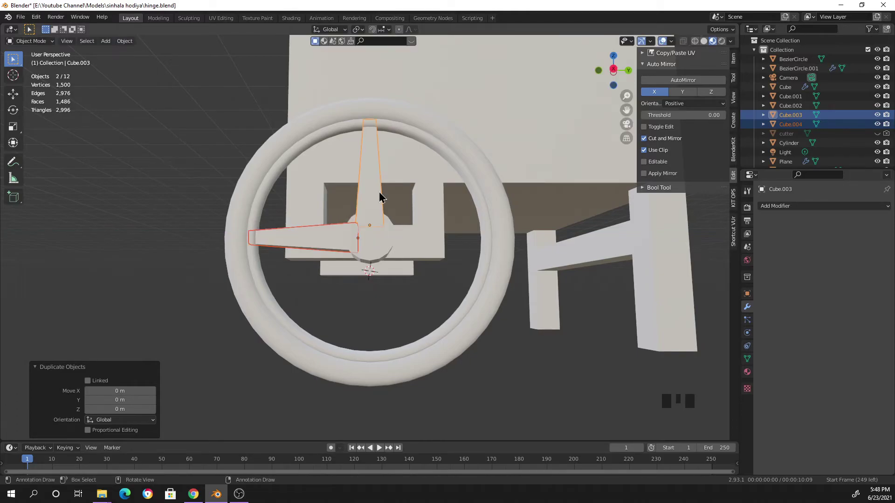
key(r)
text(x)
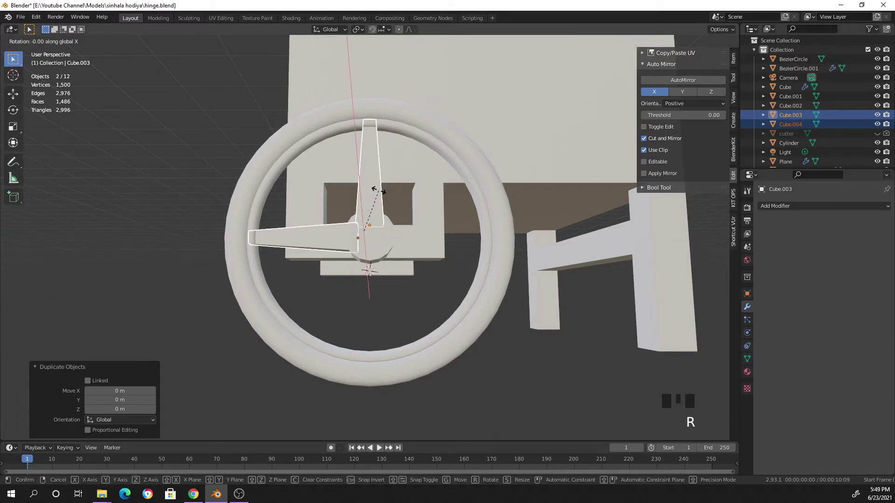
text(90)
key(Return)
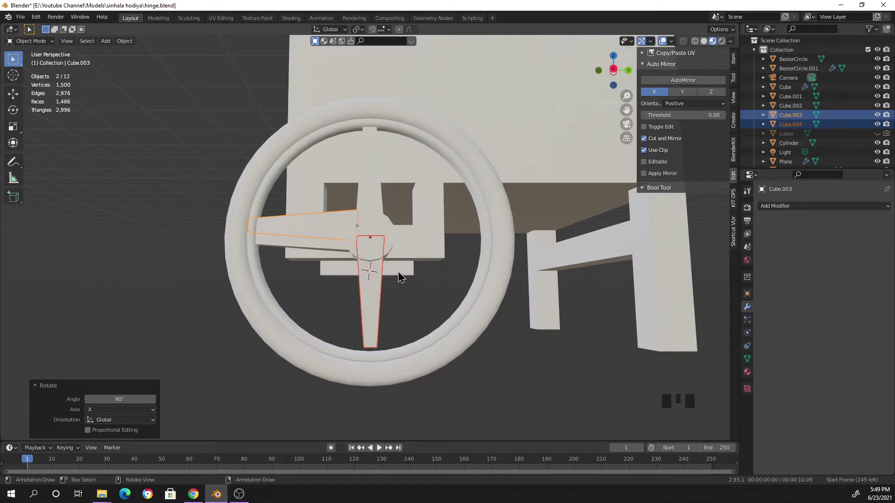
text(rx)
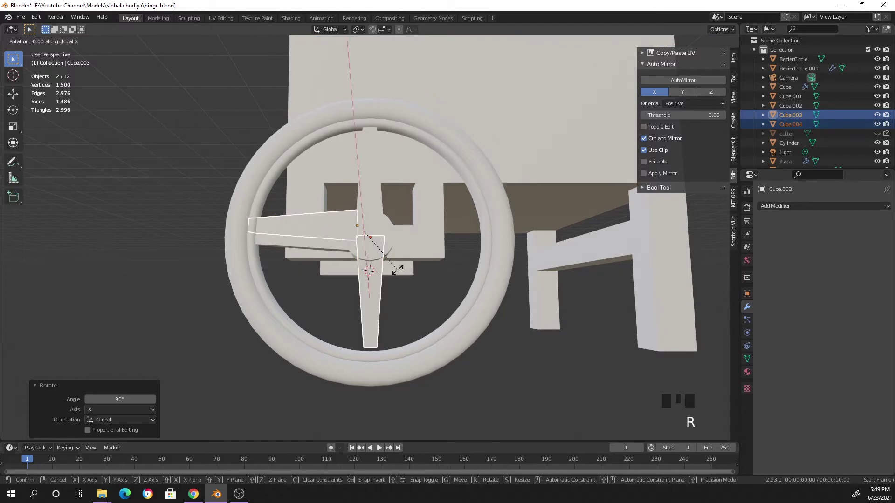
text(90)
key(Return)
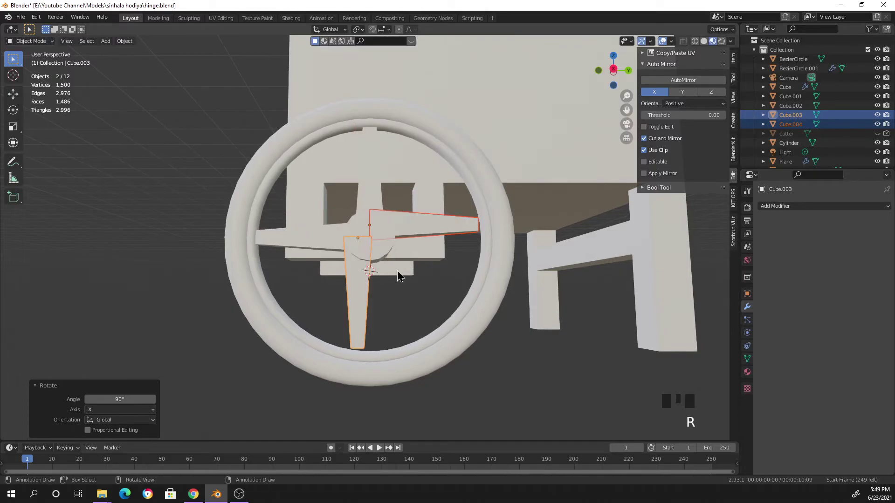
- Move the duplicated spokes about 0.074 m along Y and -0.046 m along Z to meet the rim, and deselect them
scroll(434, 281, up, 3)
middle_drag(435, 279, 438, 312)
scroll(434, 299, down, 3)
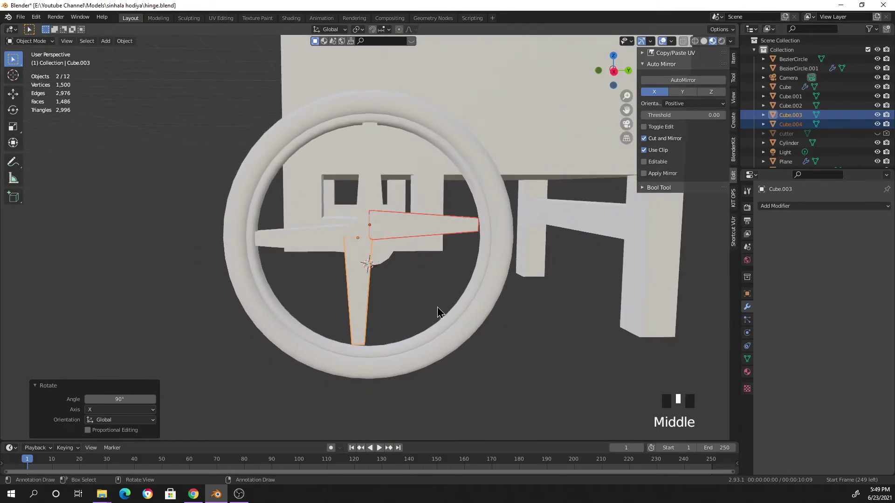
key(g)
key(y)
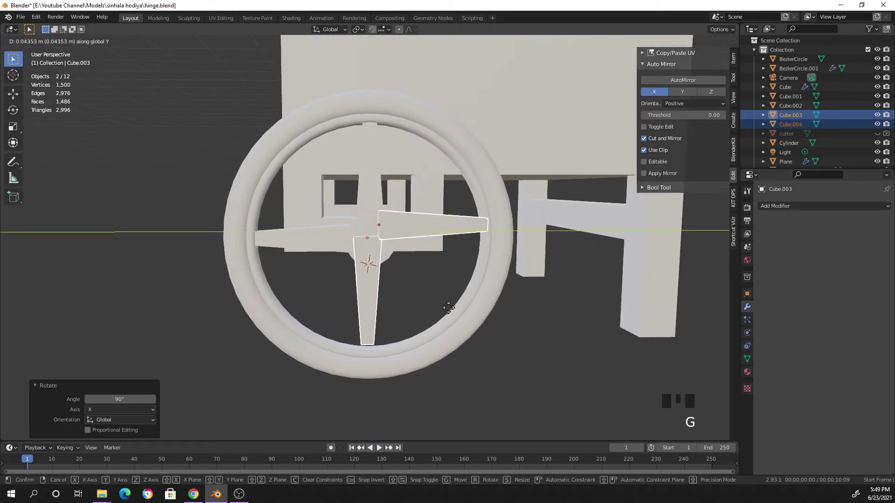
click(453, 308)
key(g)
key(z)
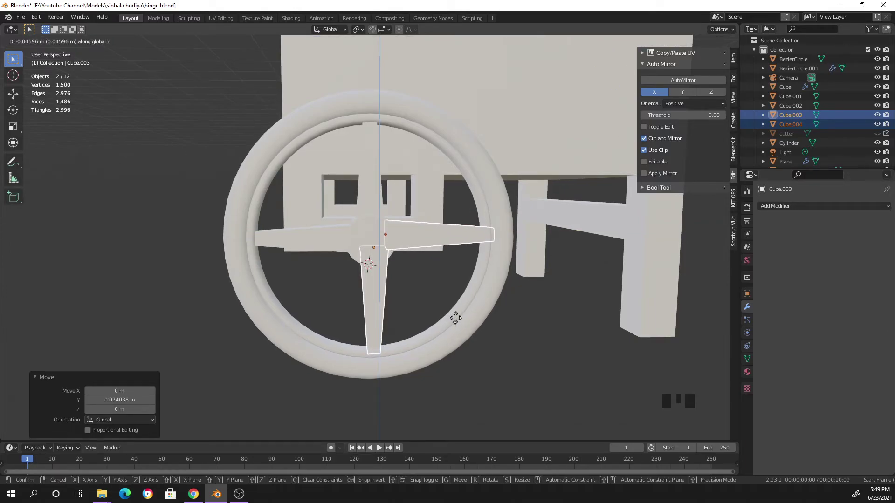
click(455, 318)
click(541, 340)
- Select all four spokes, scale them down uniformly to about 0.94 so they end at the rim, and deselect them
middle_drag(473, 309, 443, 261)
scroll(449, 294, up, 3)
scroll(433, 297, down, 3)
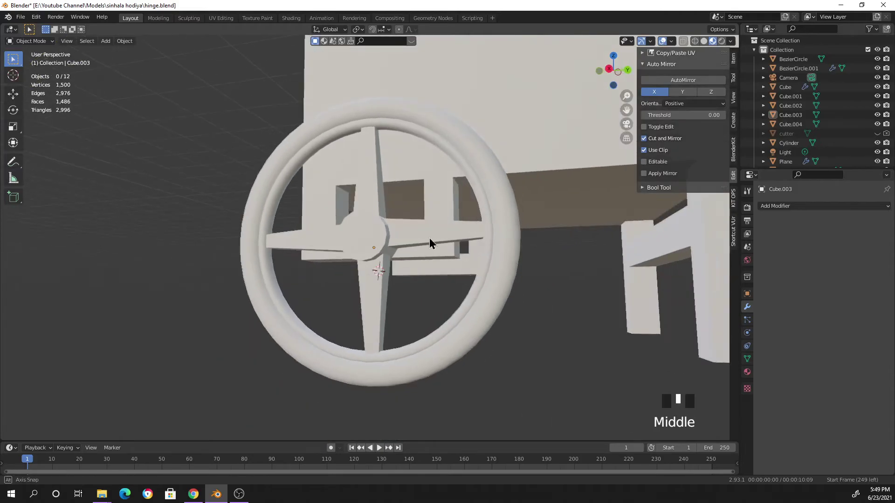
click(378, 167)
shift+click(302, 250)
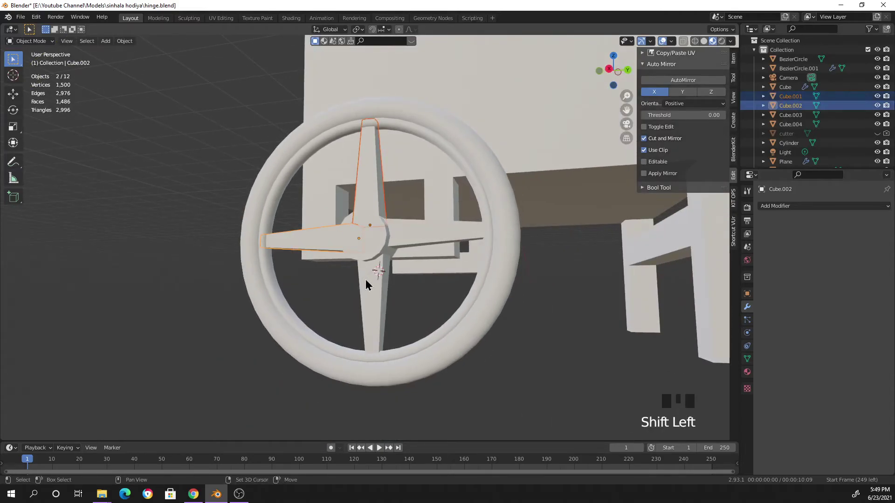
shift+click(382, 268)
shift+click(482, 249)
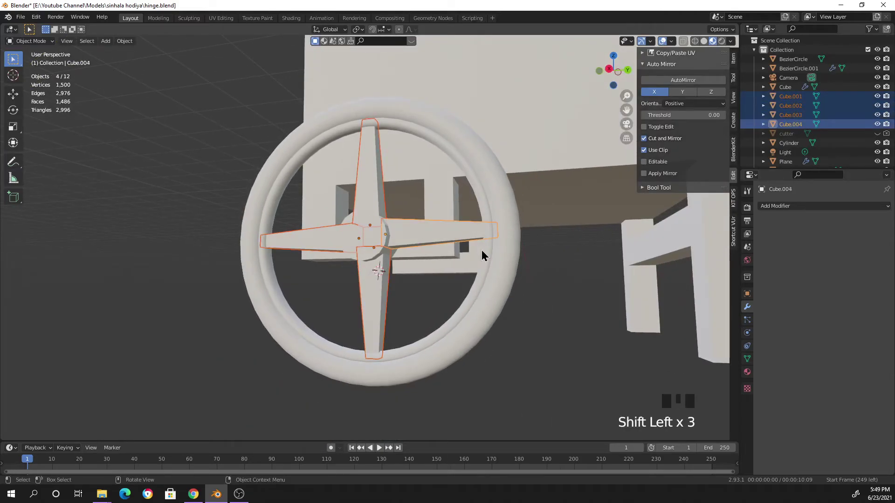
key(s)
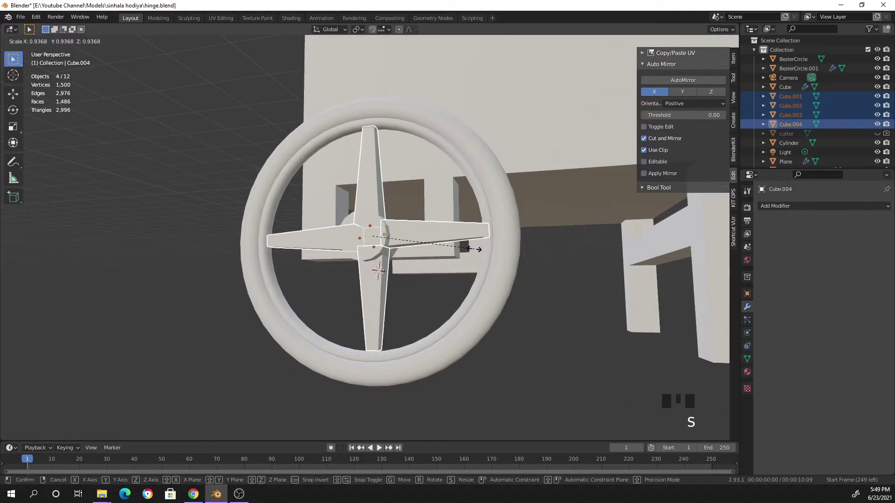
click(476, 249)
click(533, 311)
- Enter edit mode on the wheel's hub cylinder and inset its outer end face by about 0.66 m
middle_drag(505, 336, 381, 309)
scroll(383, 306, down, 4)
scroll(400, 302, up, 5)
middle_drag(397, 299, 509, 282)
scroll(427, 282, up, 6)
scroll(449, 308, down, 3)
click(399, 257)
key(Tab)
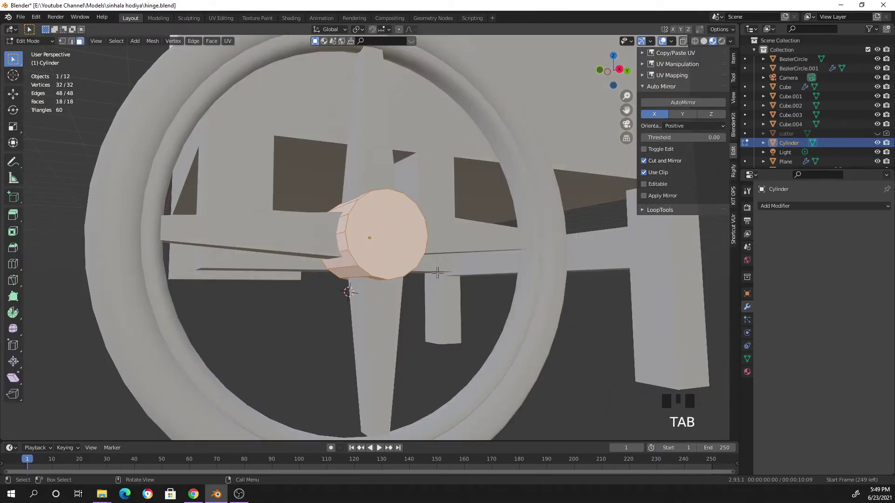
scroll(441, 261, up, 2)
click(440, 254)
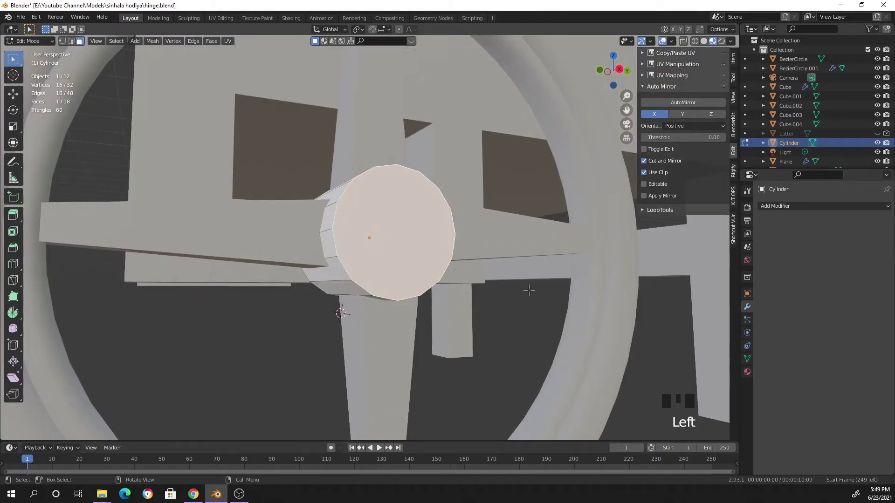
key(i)
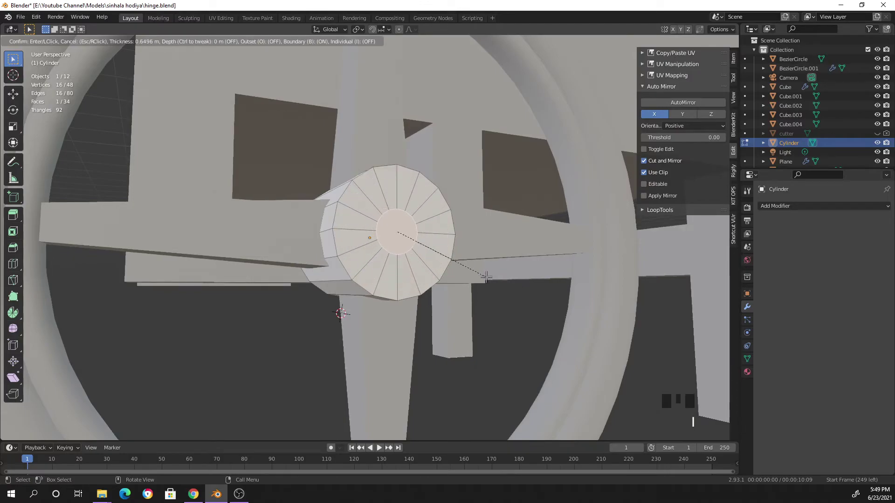
click(485, 277)
- Extrude the inset face outward slightly to form a small cap on the front of the hub
scroll(485, 277, up, 1)
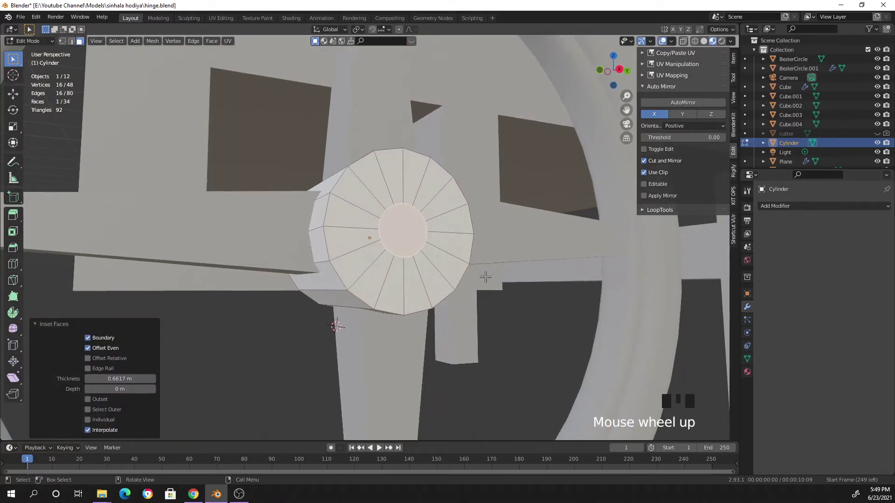
middle_drag(431, 294, 476, 303)
key(e)
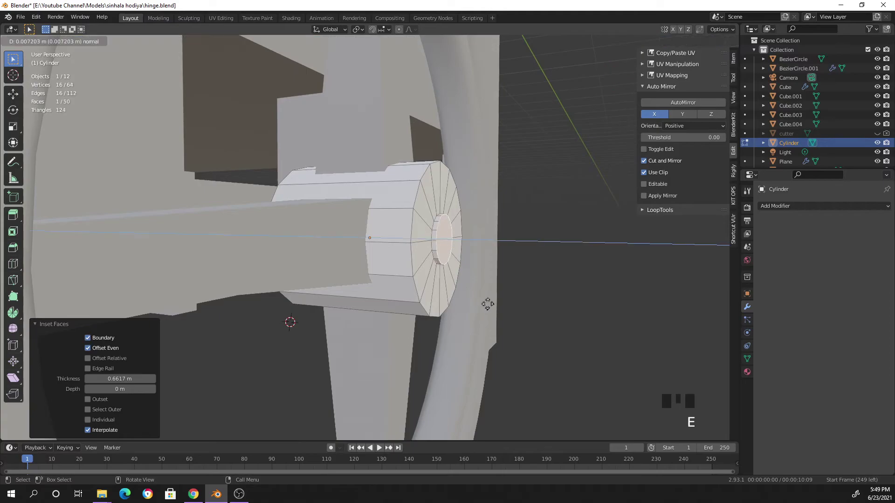
click(516, 305)
- Select the hub's rear end face on the cart side and inset it by about 0.3 m
middle_drag(521, 309, 294, 326)
click(447, 201)
middle_drag(446, 201, 443, 234)
click(455, 234)
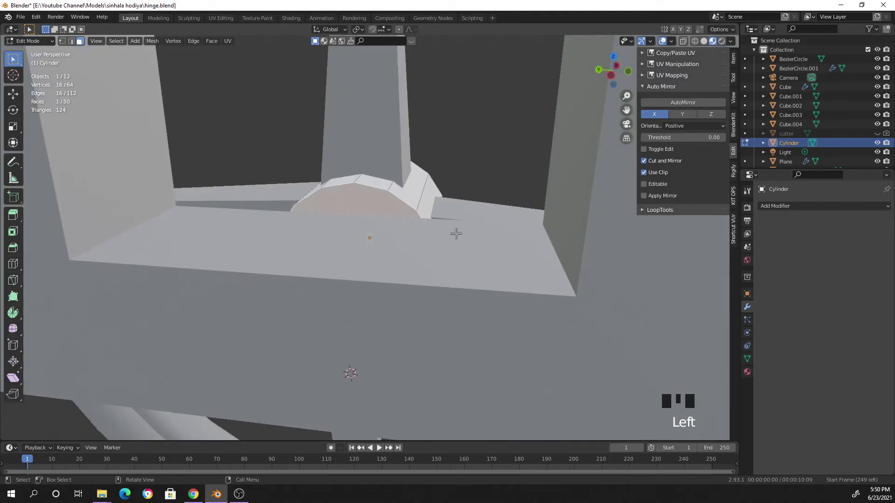
key(i)
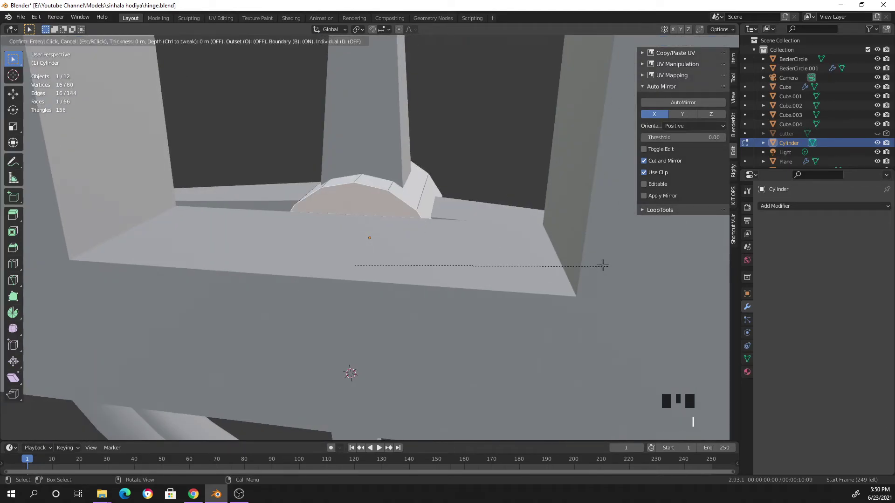
click(582, 266)
- Isolate the hub and scale the inset rear face down uniformly, finishing with a factor of about 0.55
mouse_move(582, 269)
middle_down()
mouse_move(543, 280)
mouse_move(580, 266)
middle_up()
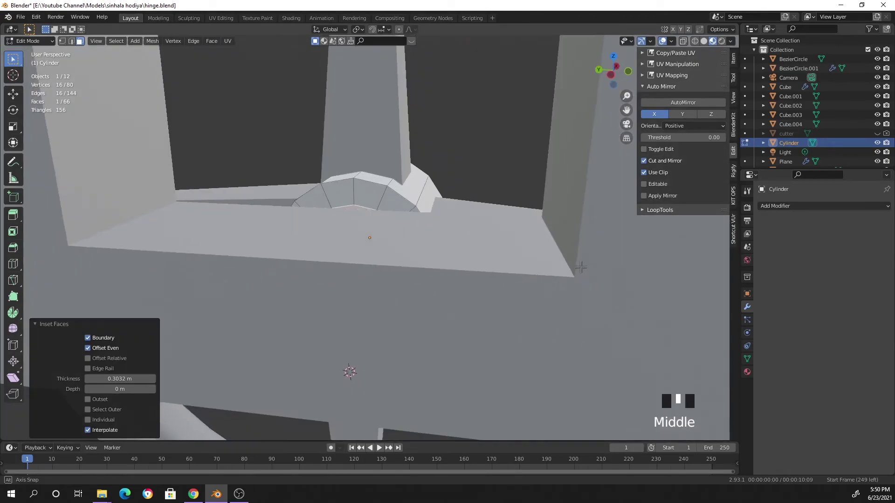
key(s)
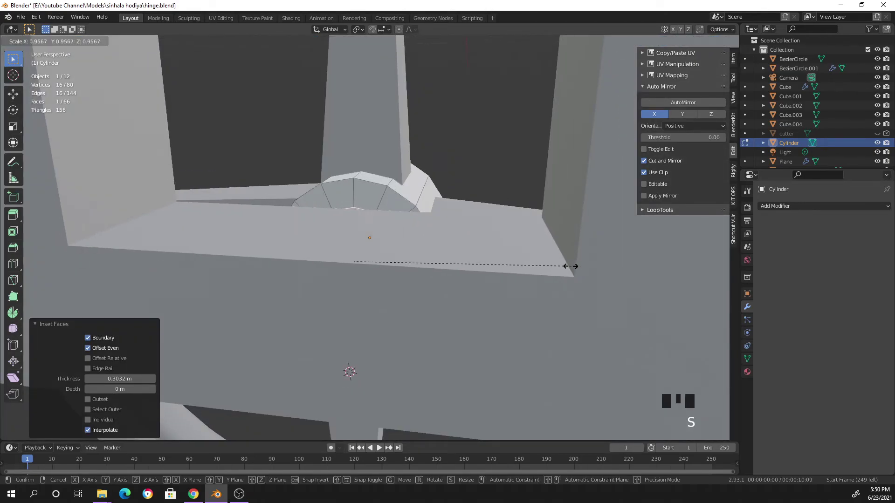
click(556, 266)
key(slash)
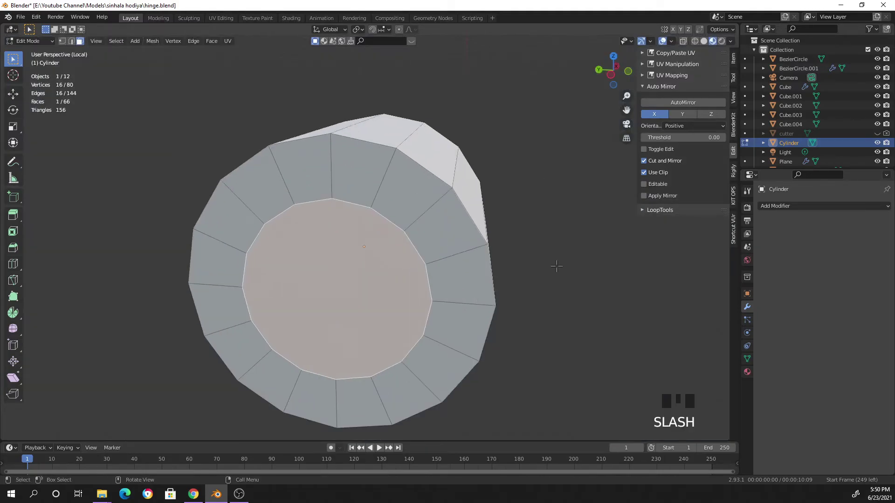
key(s)
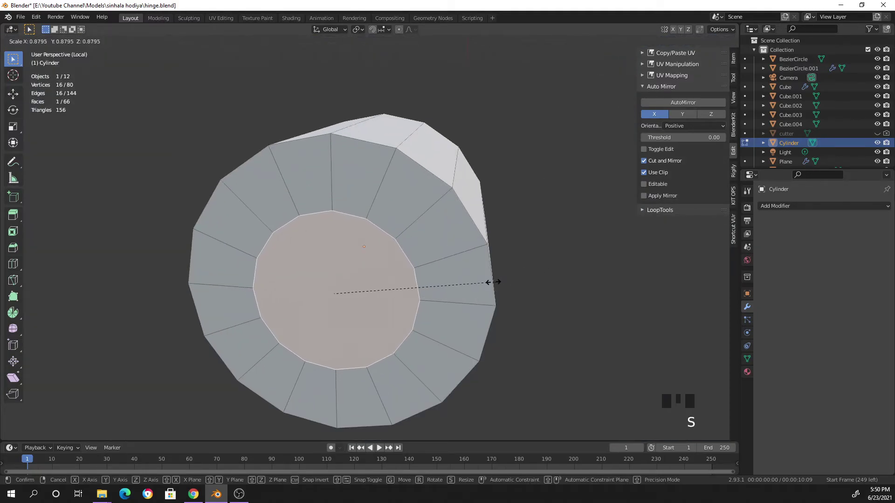
click(447, 295)
- Extrude the reduced rear face about 0.07 m outward as an axle stub, and bring the other objects back into view
middle_drag(448, 296, 491, 309)
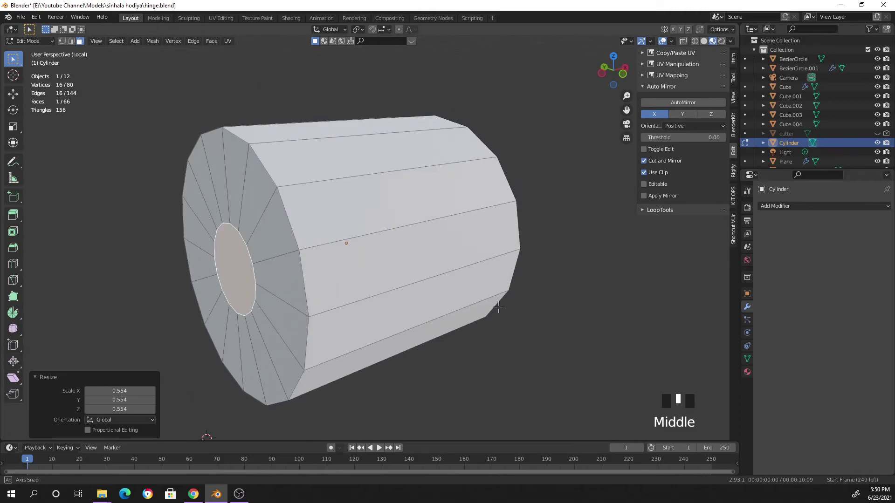
key(e)
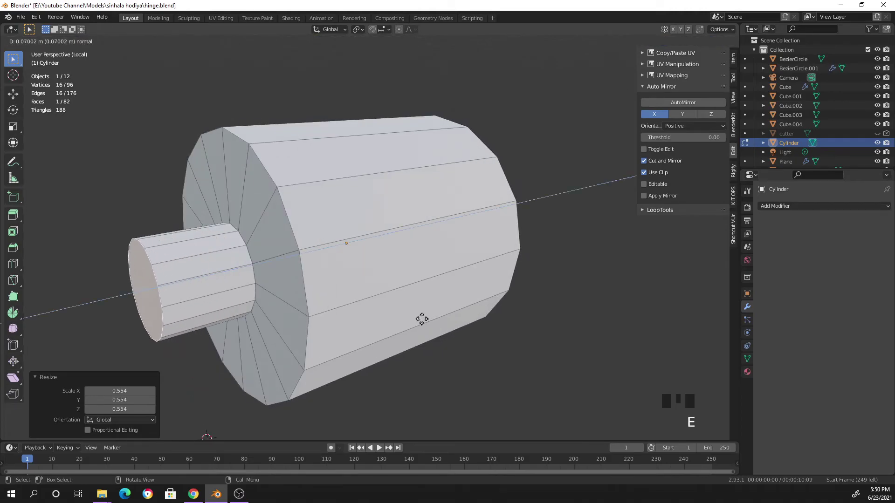
click(423, 319)
key(slash)
- Return the hub to object mode, deselect everything and save the file
middle_drag(465, 311, 511, 276)
key(Tab)
click(216, 296)
click(423, 312)
middle_drag(457, 323, 565, 319)
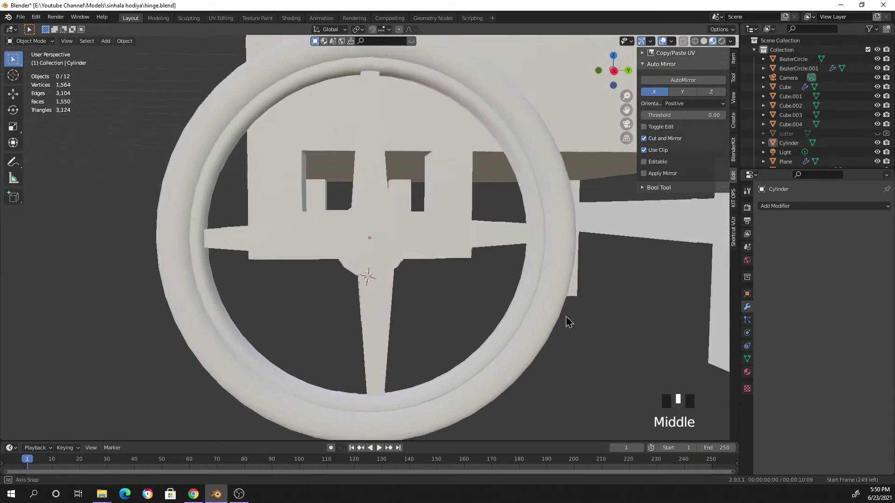
scroll(376, 331, down, 3)
middle_drag(376, 331, 397, 323)
scroll(456, 300, down, 5)
key(ctrl+s)
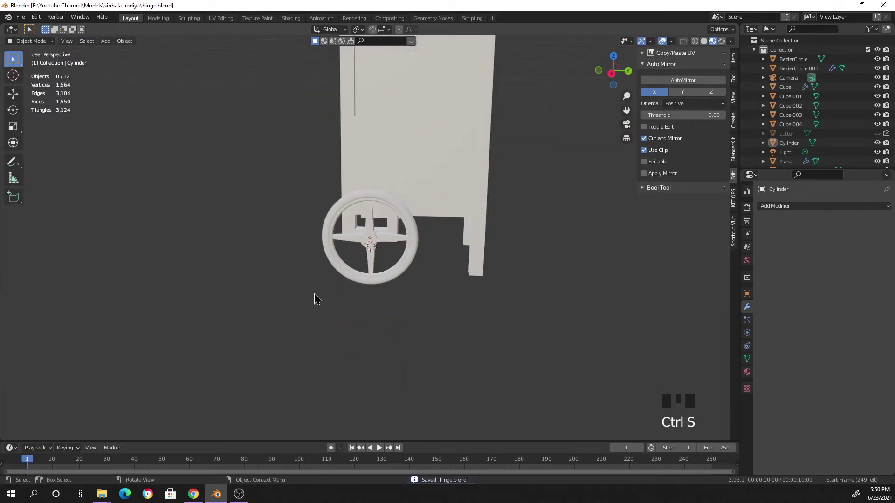
- Select the hub, all four spokes, the rim and the tire, with the tire active, and join them into one wheel object
scroll(457, 299, up, 3)
middle_drag(456, 298, 516, 288)
scroll(443, 279, up, 6)
click(298, 234)
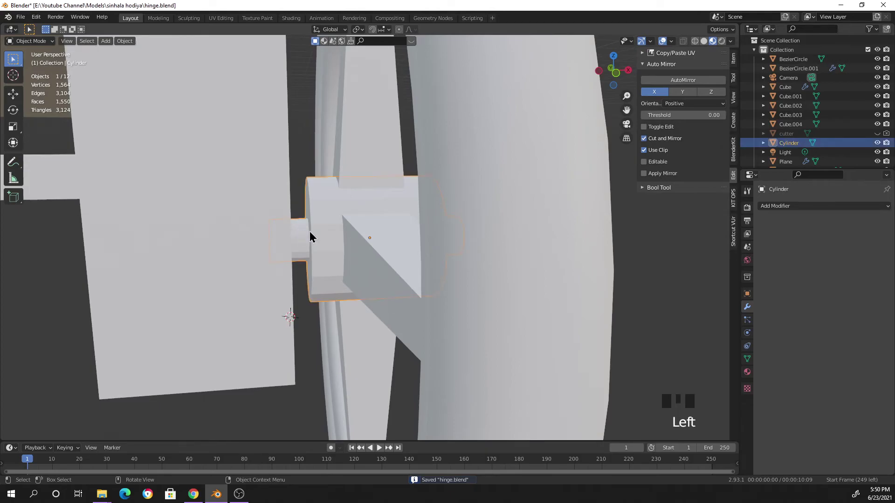
shift+click(515, 254)
middle_drag(515, 253, 221, 249)
shift+click(483, 243)
shift+click(495, 234)
shift+click(259, 281)
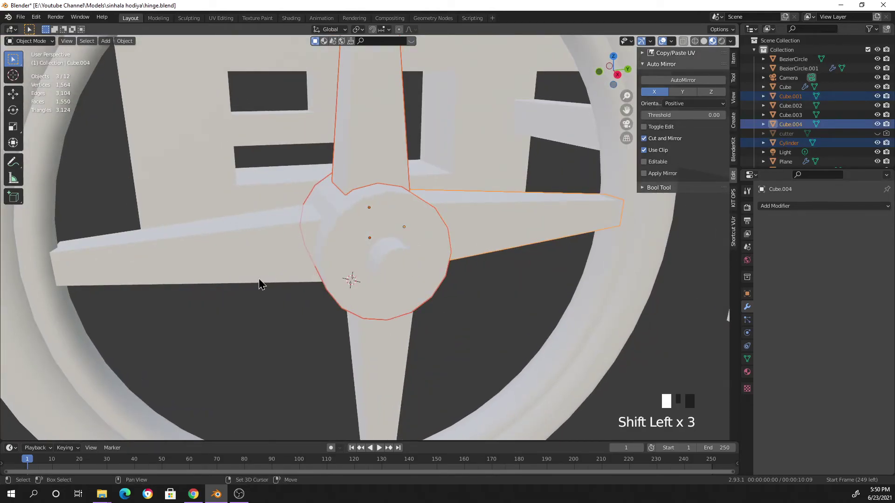
shift+click(397, 352)
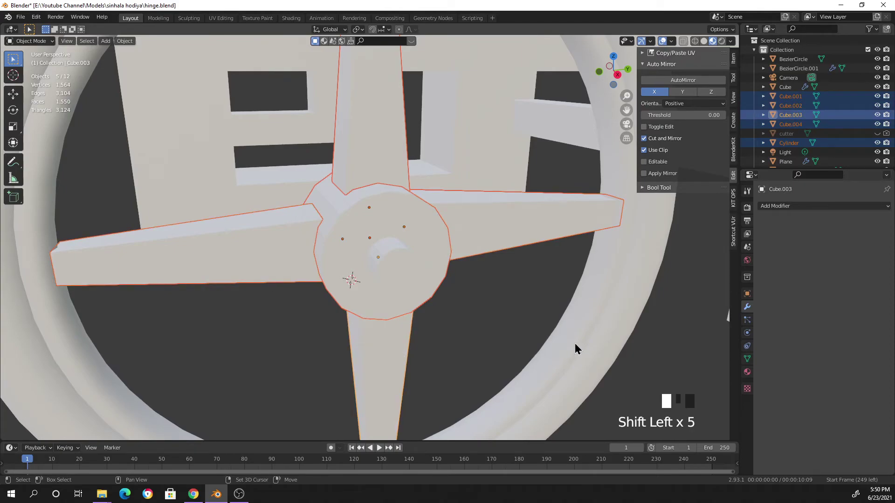
shift+click(617, 347)
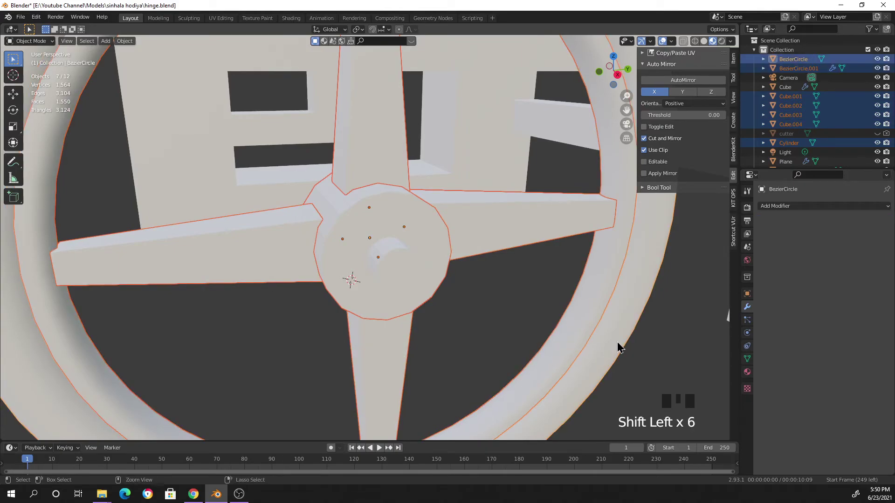
key(ctrl+j)
scroll(613, 344, down, 4)
middle_drag(490, 294, 551, 304)
click(385, 242)
click(419, 275)
middle_drag(477, 299, 410, 308)
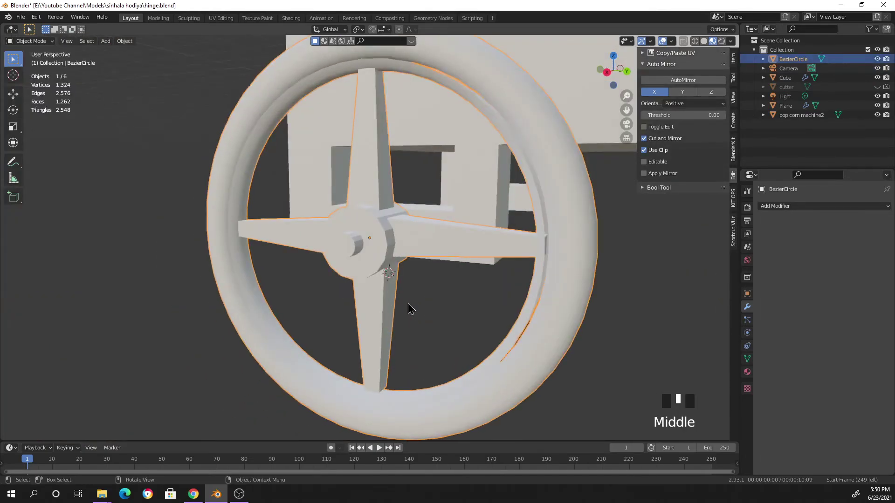
scroll(448, 305, down, 2)
key(g)
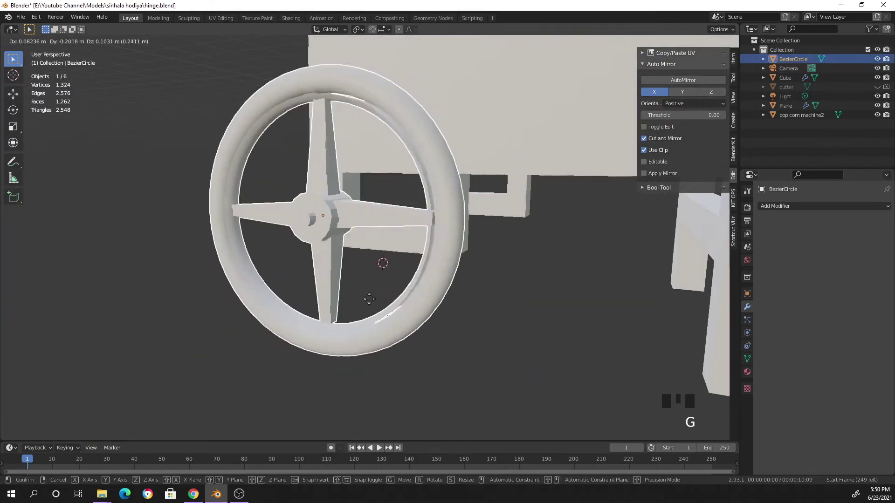
click(324, 298)
- Add a Mirror modifier on the X axis to the joined wheel
middle_drag(324, 299, 491, 279)
scroll(443, 306, down, 3)
middle_drag(443, 306, 404, 255)
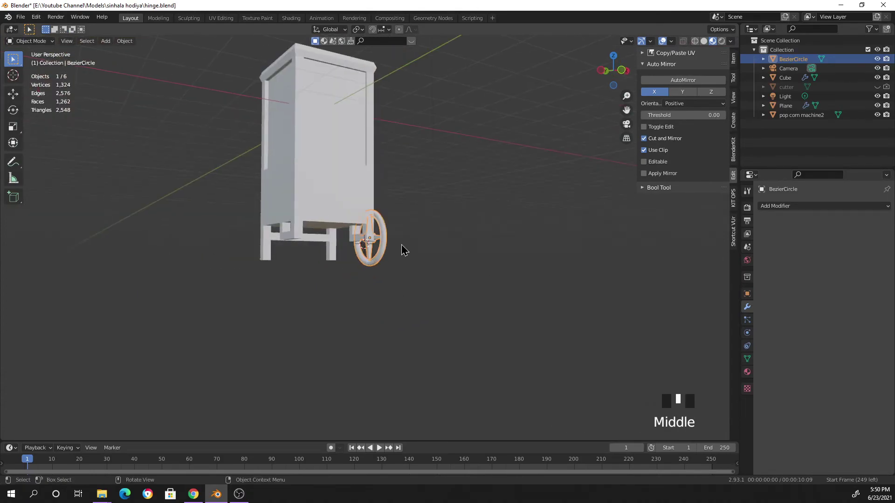
scroll(404, 311, down, 2)
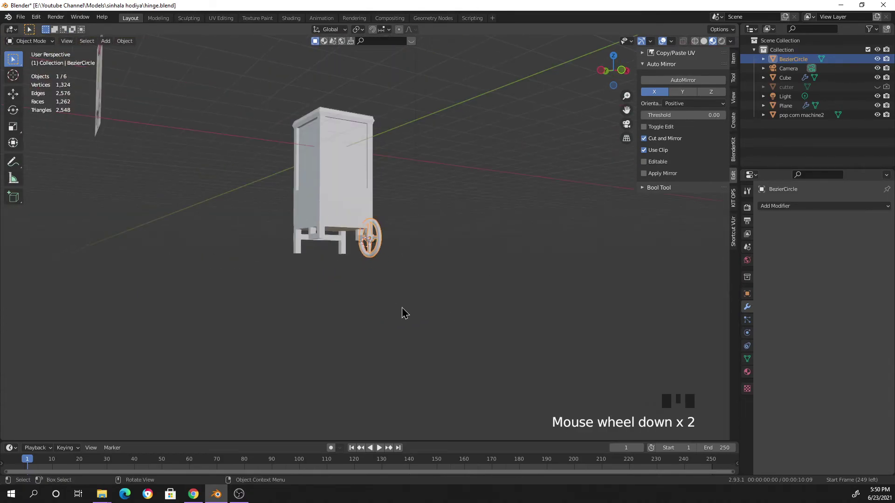
middle_drag(404, 312, 368, 311)
scroll(365, 314, up, 8)
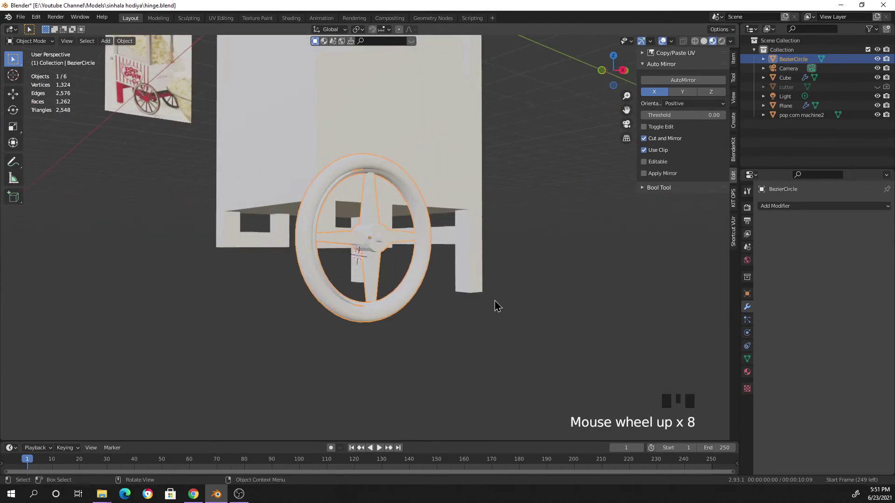
middle_drag(405, 292, 634, 267)
scroll(633, 267, up, 1)
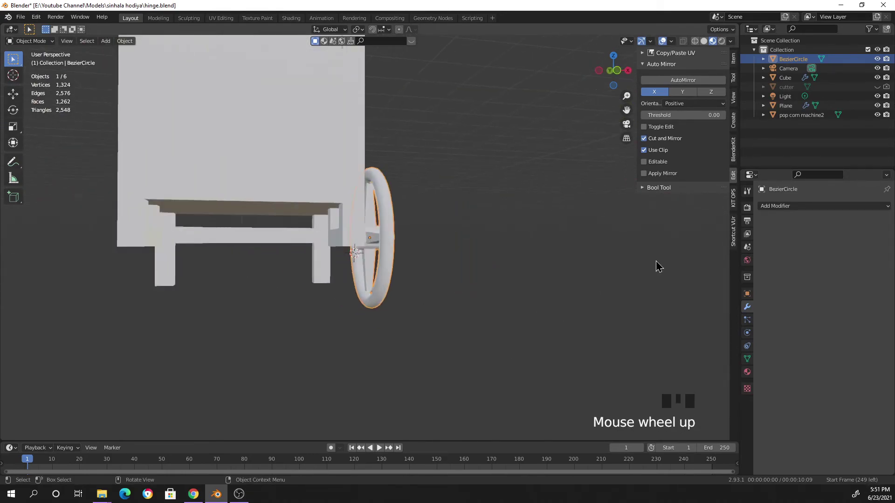
click(748, 309)
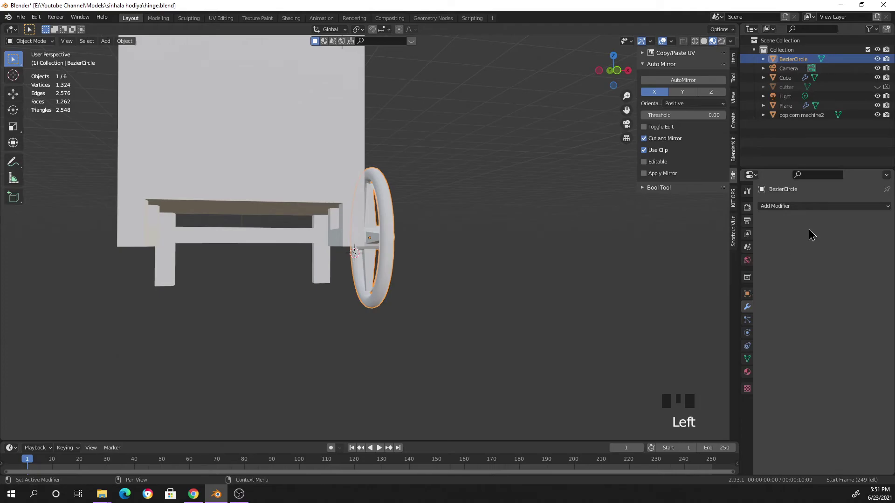
click(809, 207)
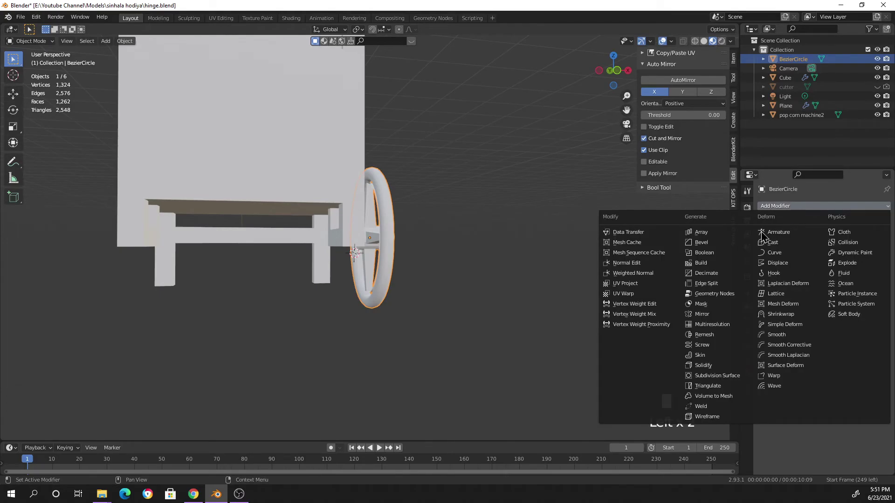
click(713, 315)
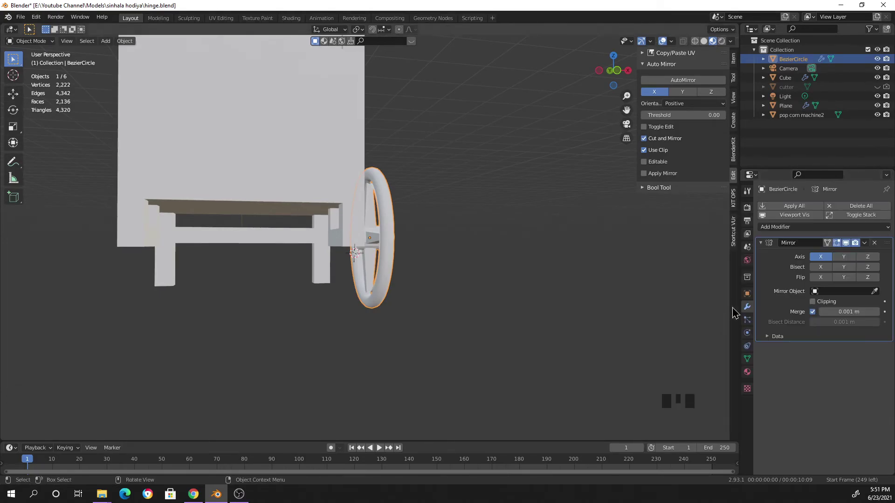
- Set the cabinet object Plane as the wheel's mirror object, then deselect the wheels and save the file
click(815, 292)
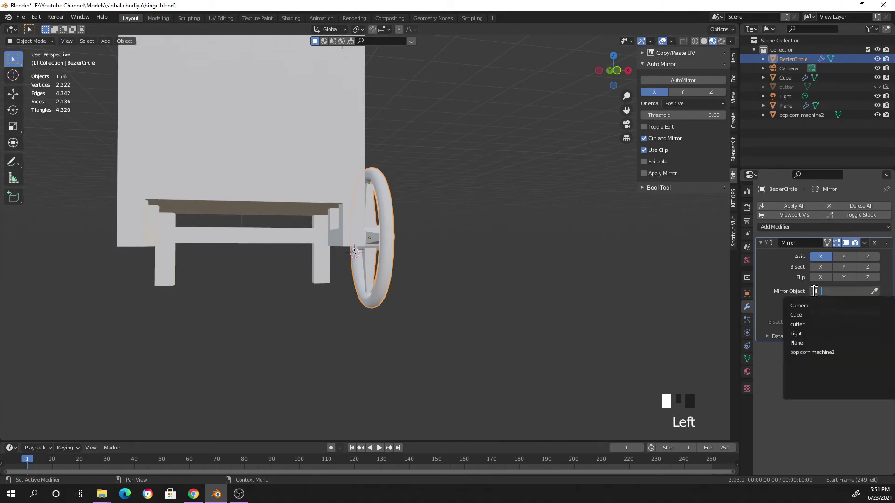
click(875, 291)
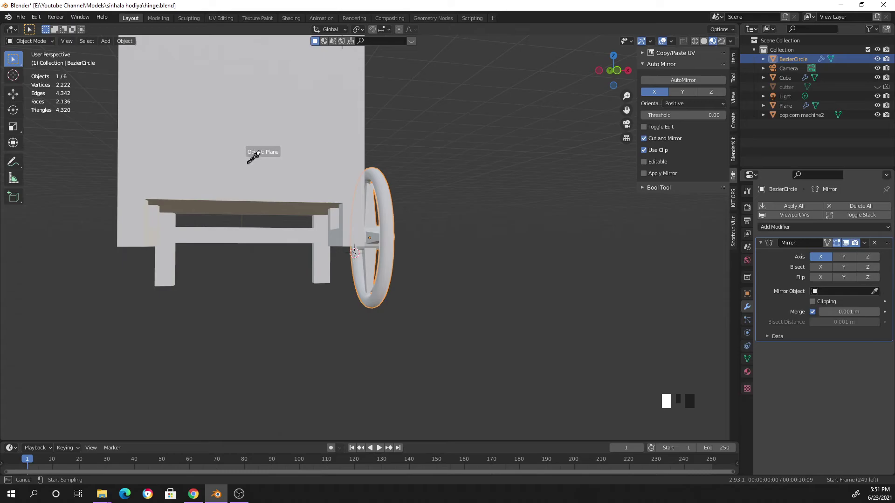
click(262, 179)
scroll(345, 278, down, 4)
middle_drag(345, 277, 301, 303)
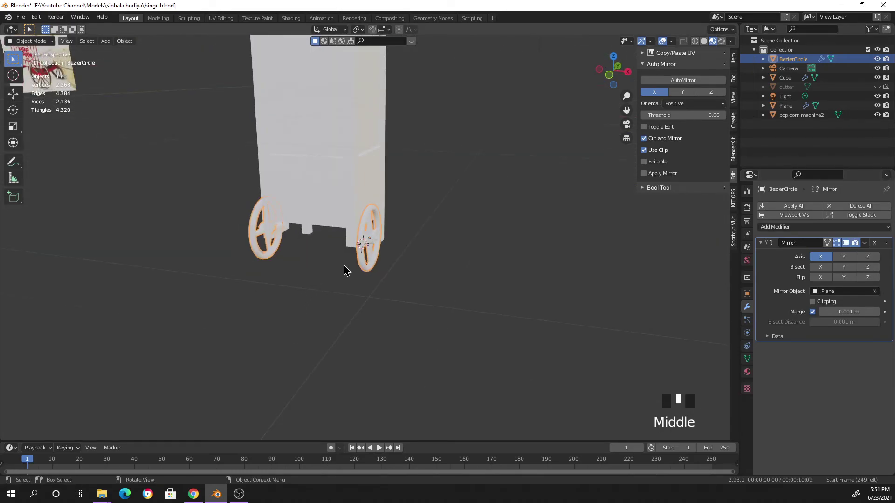
click(411, 256)
middle_drag(411, 256, 382, 209)
scroll(418, 262, up, 5)
key(ctrl+s)
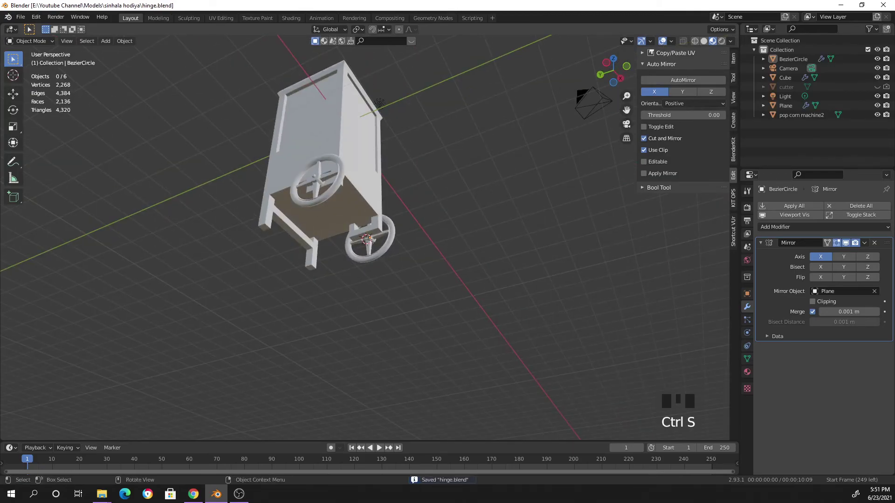
- Examine the mirrored wheels and their fit against the cabinet from several sides
scroll(519, 190, up, 2)
middle_drag(519, 190, 316, 205)
scroll(489, 236, up, 2)
scroll(417, 229, down, 3)
scroll(379, 120, up, 2)
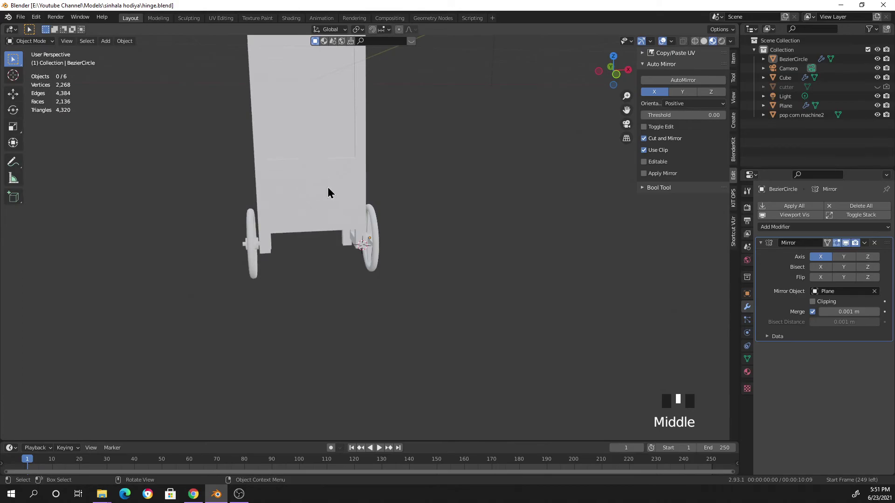
middle_drag(312, 252, 313, 239)
scroll(314, 238, up, 2)
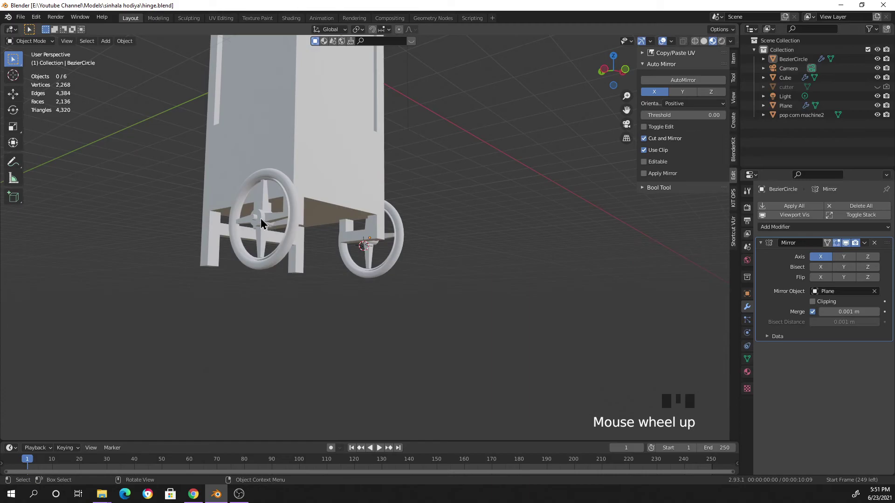
middle_drag(258, 218, 423, 282)
middle_click(236, 237)
scroll(236, 237, down, 3)
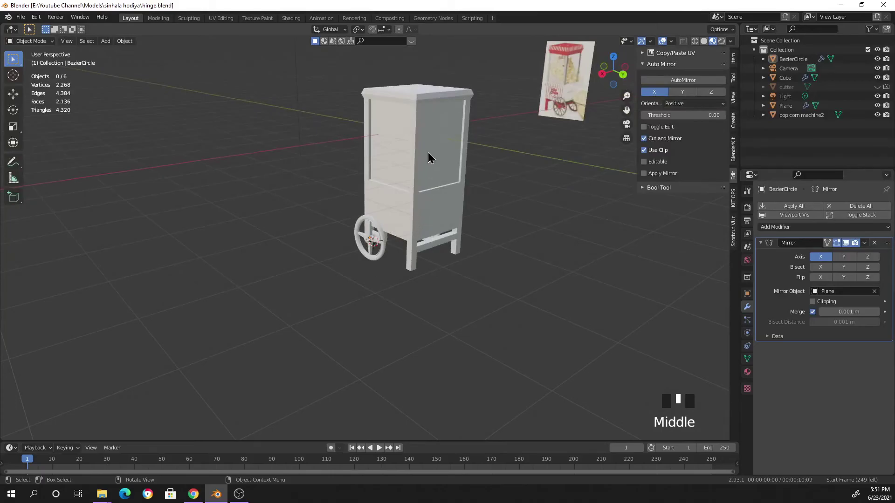
- Examine the cart from several sides and compare its cabinet, legs and wheels with the popcorn machine reference image
scroll(554, 108, up, 1)
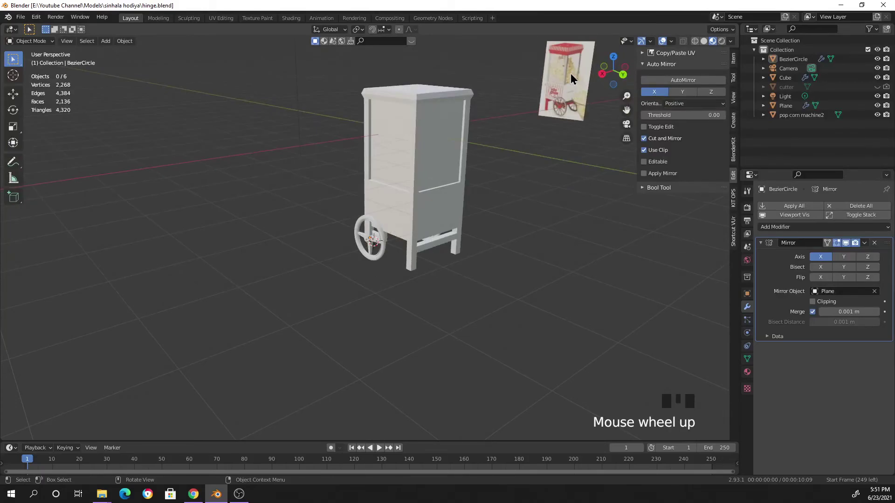
shift+middle_drag(573, 80, 403, 205)
scroll(504, 133, up, 3)
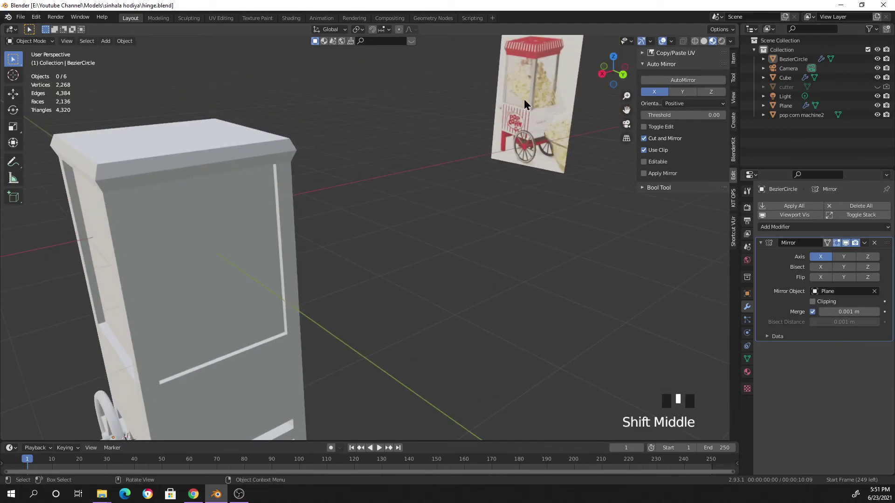
scroll(520, 111, down, 1)
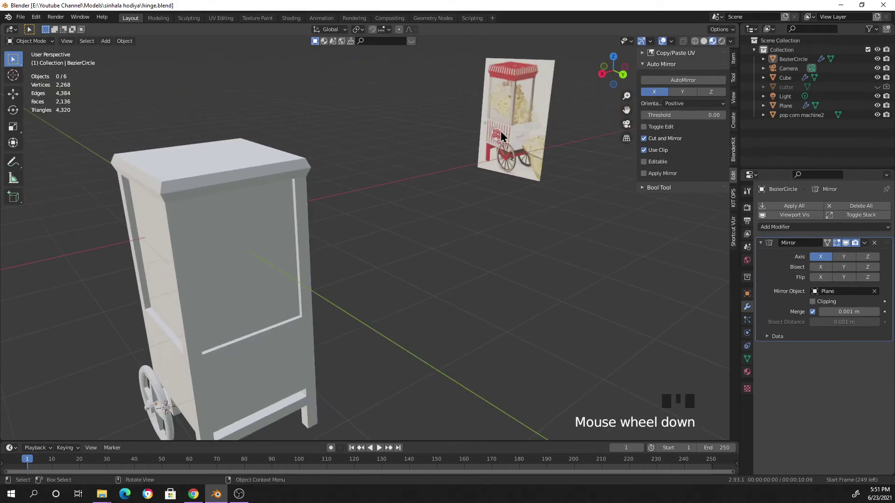
scroll(501, 136, down, 2)
middle_drag(398, 200, 342, 213)
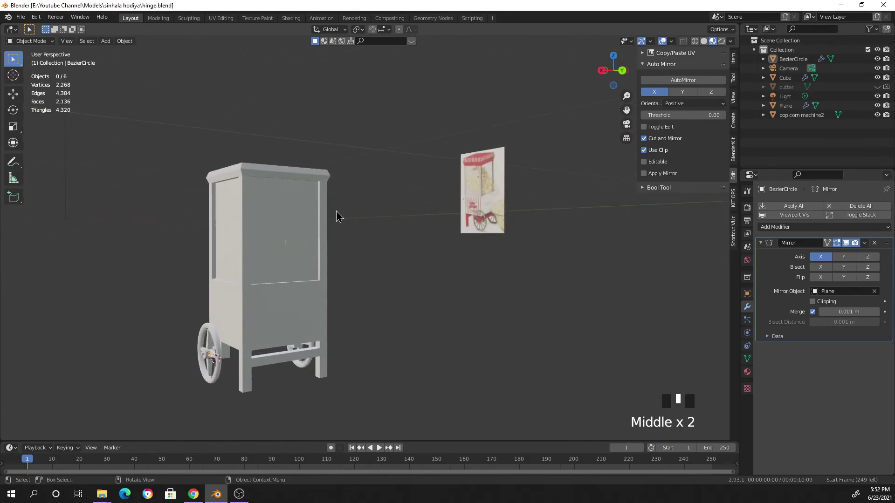
middle_drag(259, 264, 235, 239)
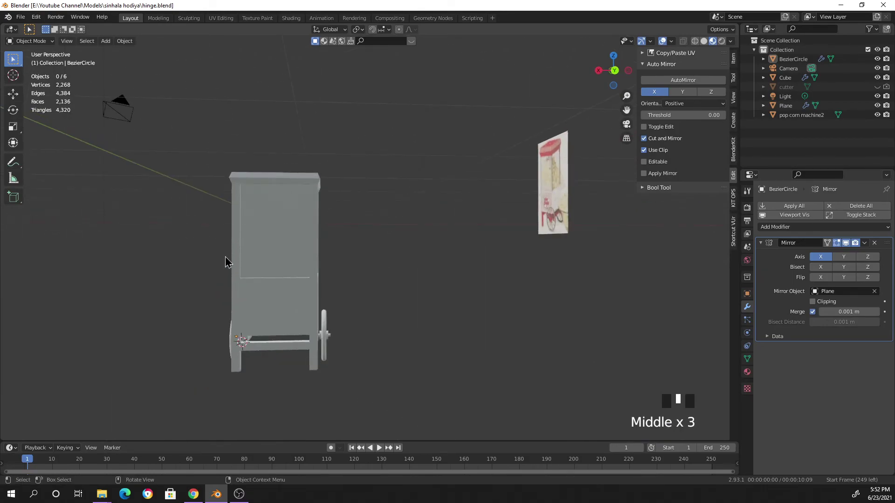
scroll(226, 262, up, 5)
shift+middle_drag(271, 213, 294, 215)
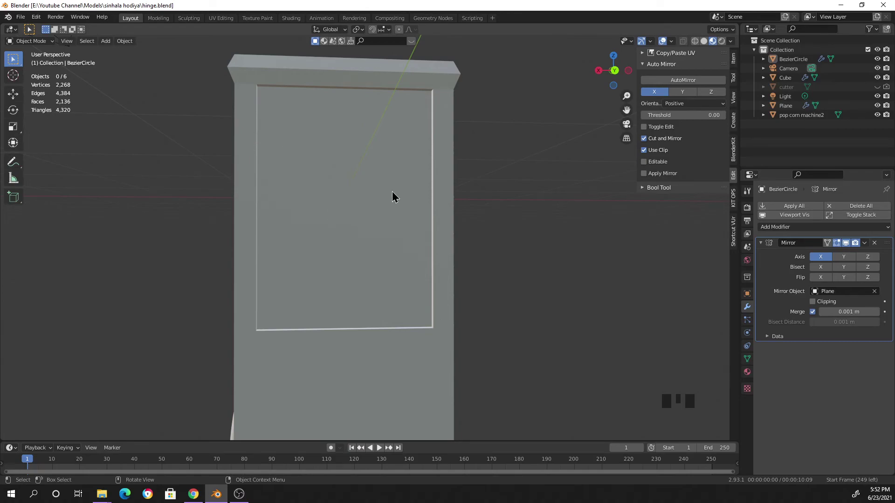
middle_drag(464, 260, 427, 228)
scroll(431, 221, down, 3)
middle_drag(505, 218, 577, 212)
scroll(576, 212, down, 2)
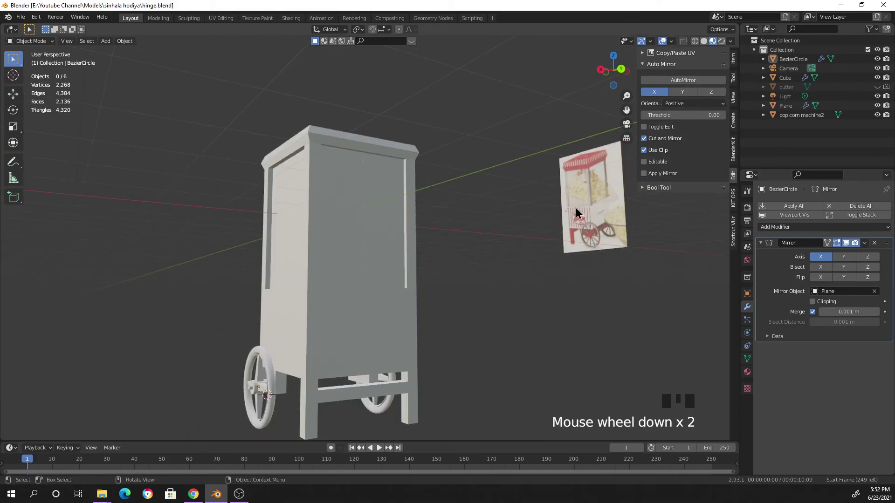
middle_drag(422, 253, 406, 281)
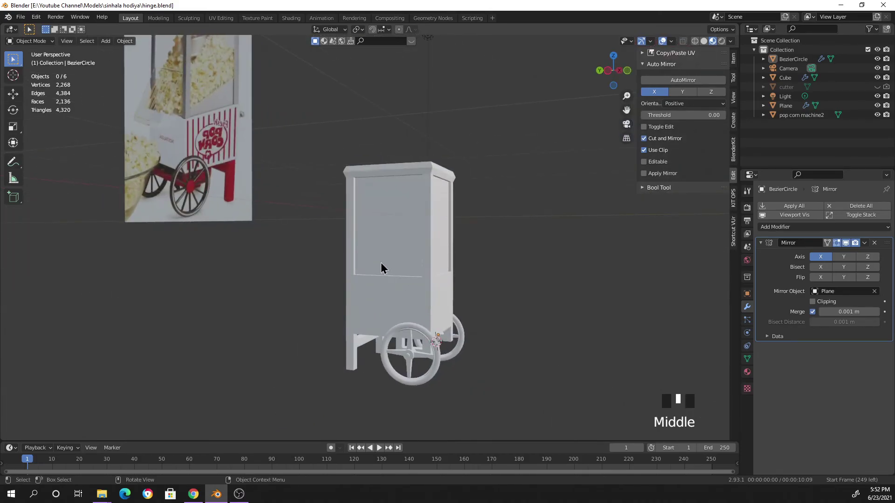
middle_drag(279, 214, 408, 247)
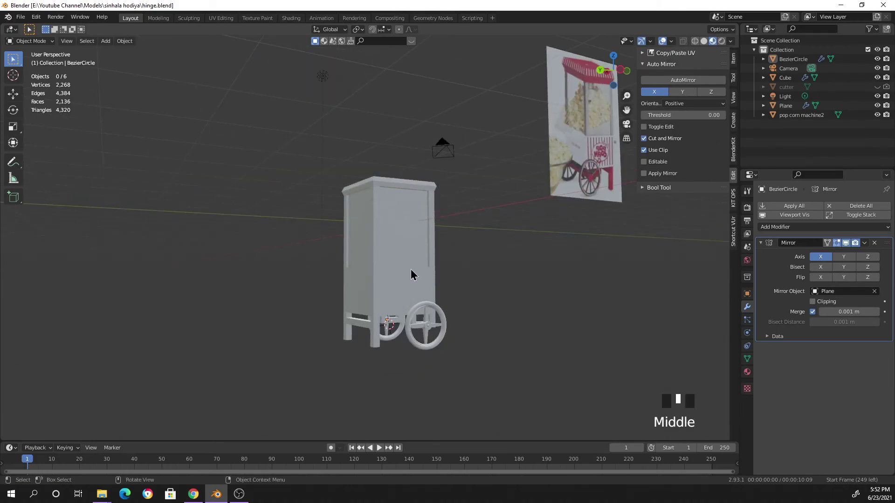
scroll(412, 277, up, 3)
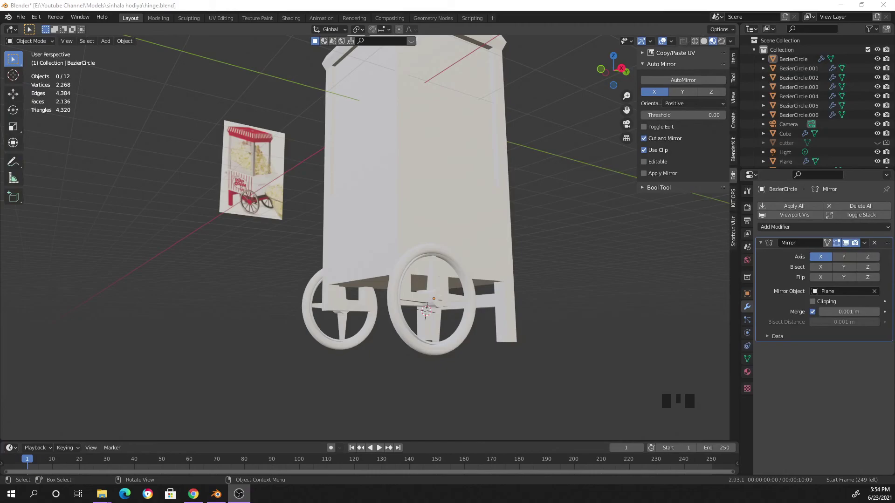
- Undo the separation of the wheel parts, going back to the single joined wheel in Edit Mode
middle_drag(299, 349, 264, 349)
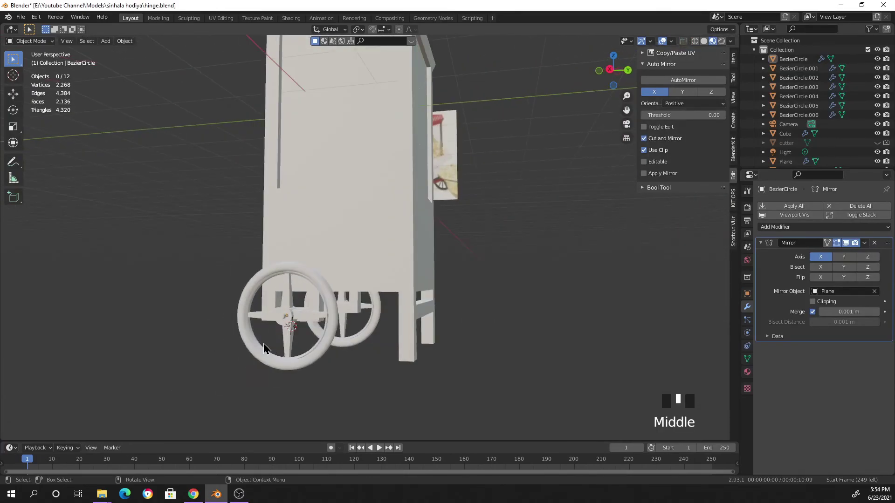
click(275, 287)
middle_drag(275, 287, 386, 299)
scroll(394, 283, up, 3)
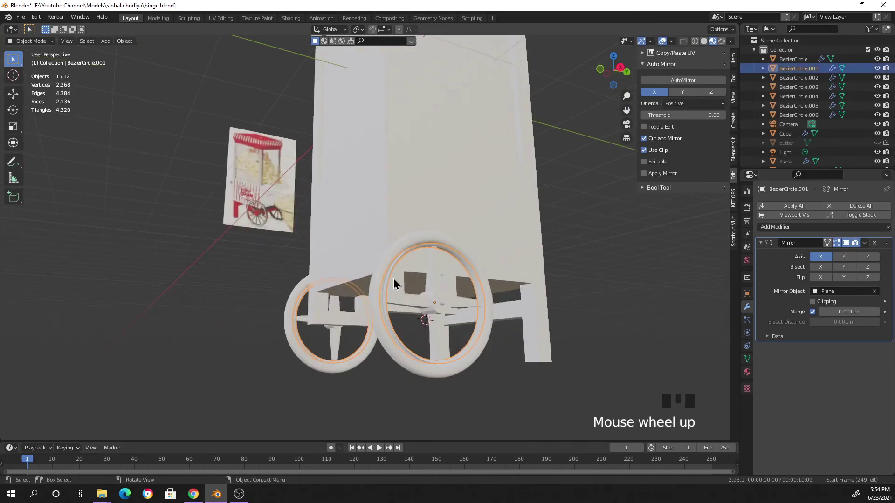
key(ctrl+z)
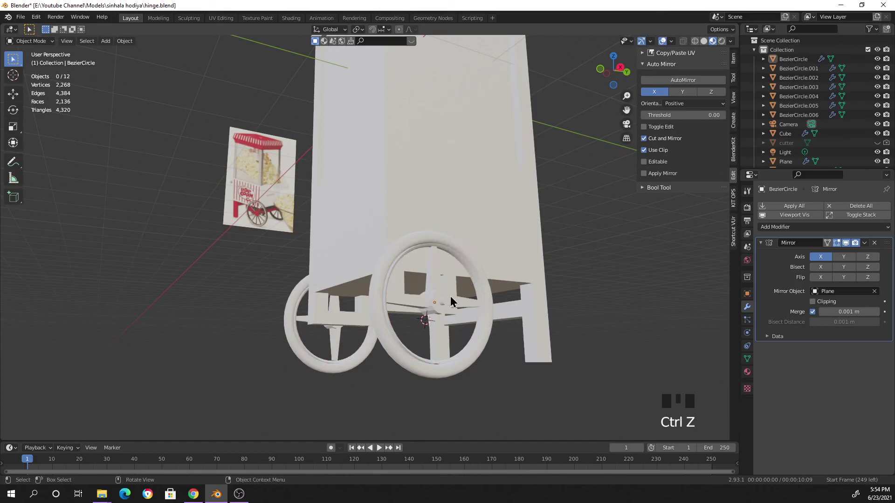
click(384, 294)
key(ctrl+z)
key(ctrl+z)
click(382, 335)
click(383, 332)
key(ctrl+z)
key(ctrl+z)
key(ctrl+z)
key(ctrl+z)
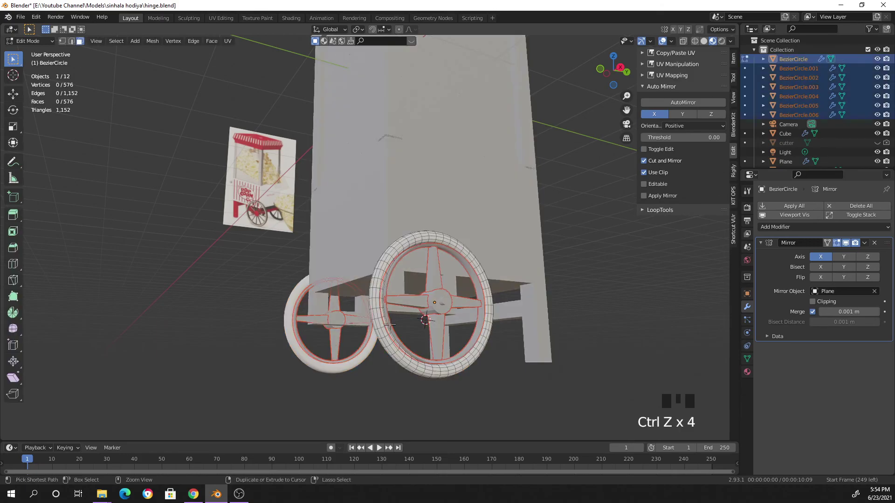
key(ctrl+z)
key(ctrl+z)
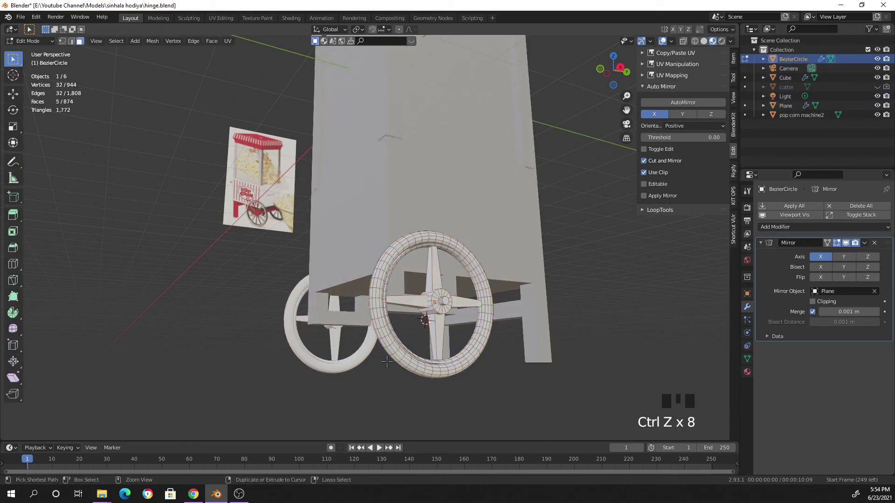
key(ctrl+z)
- Select the joined wheel's entire mesh, separate it by loose parts and return to Object Mode
click(393, 380)
click(469, 376)
middle_drag(469, 375, 445, 365)
key(Tab)
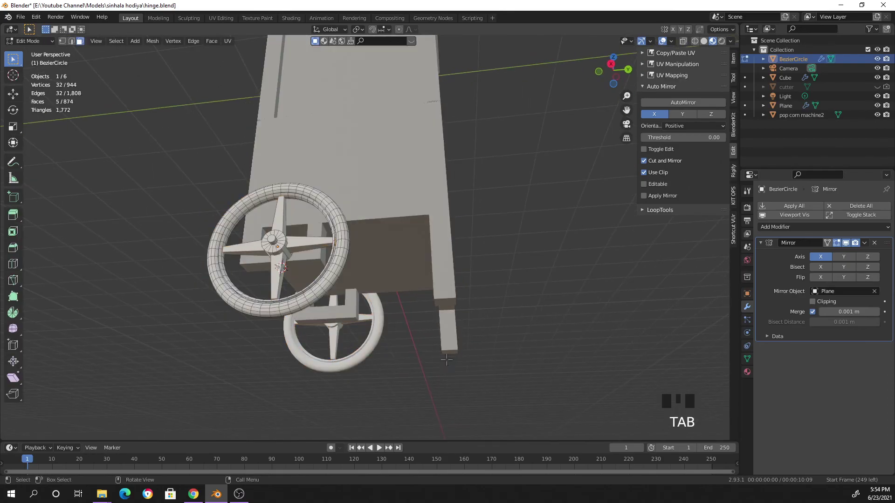
middle_drag(235, 373, 280, 354)
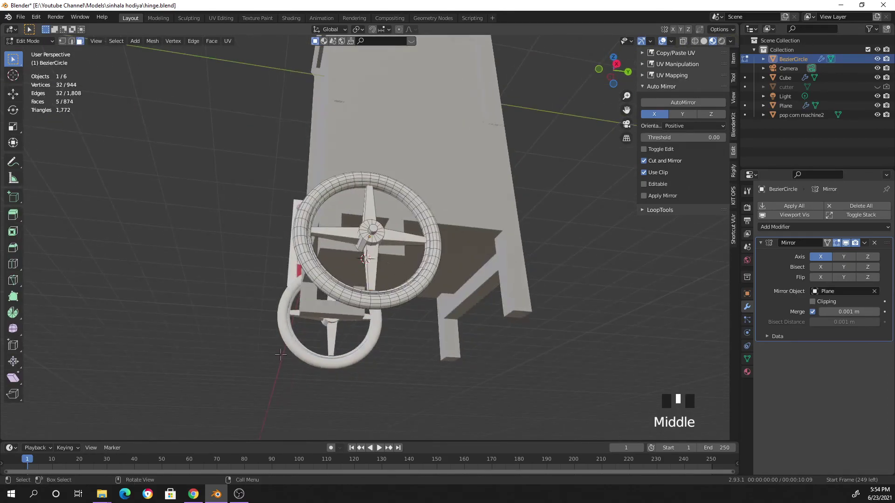
scroll(362, 344, up, 2)
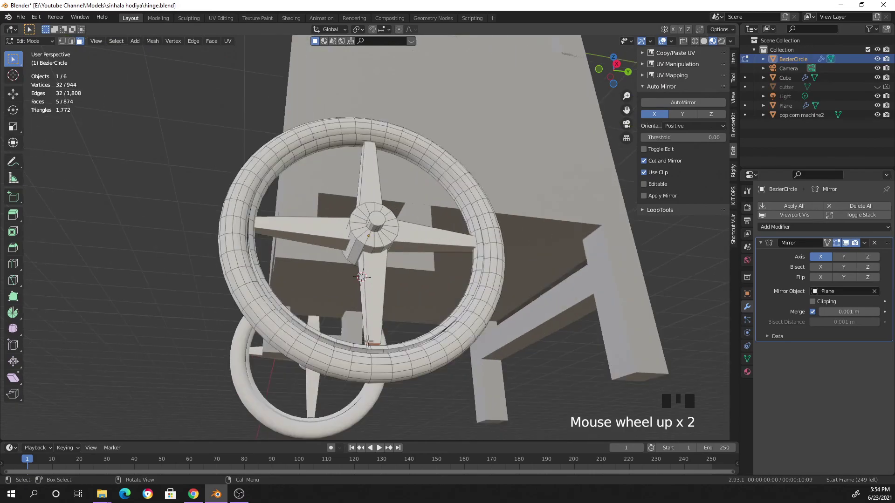
click(486, 290)
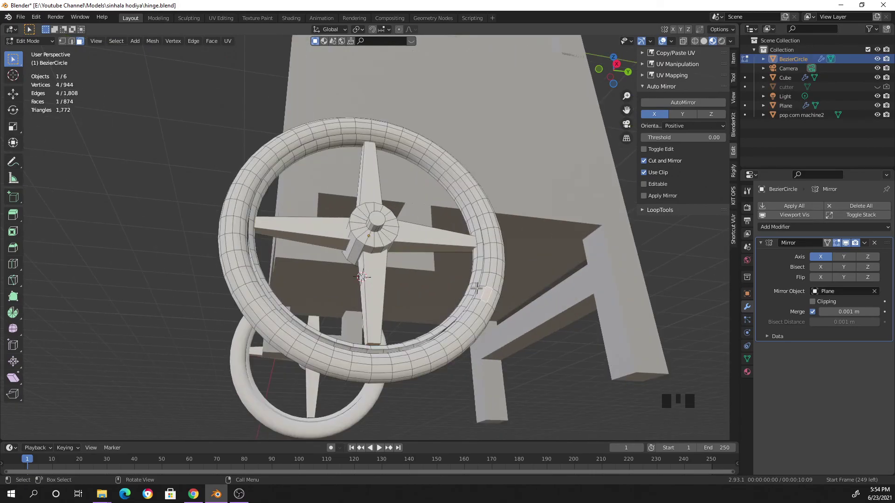
key(a)
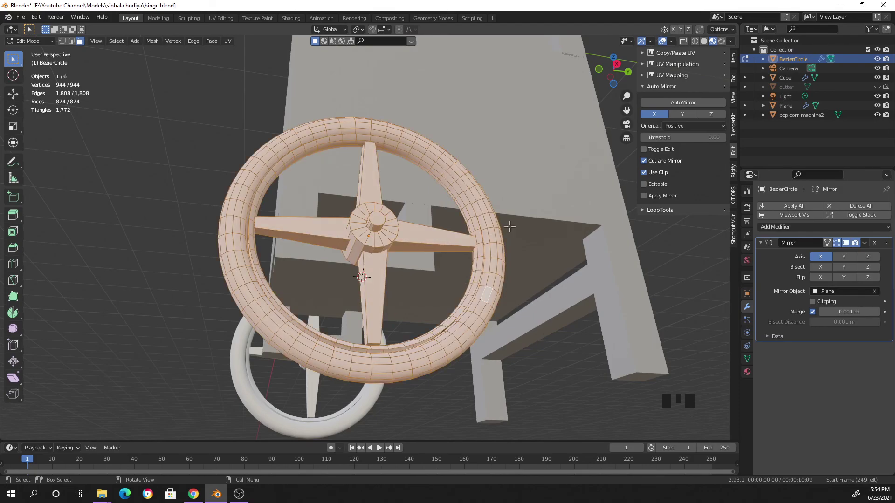
key(p)
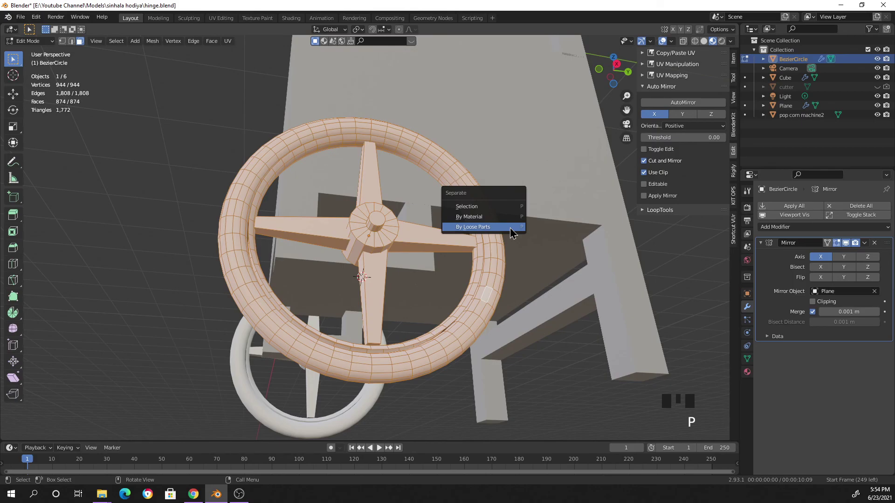
click(513, 228)
key(Tab)
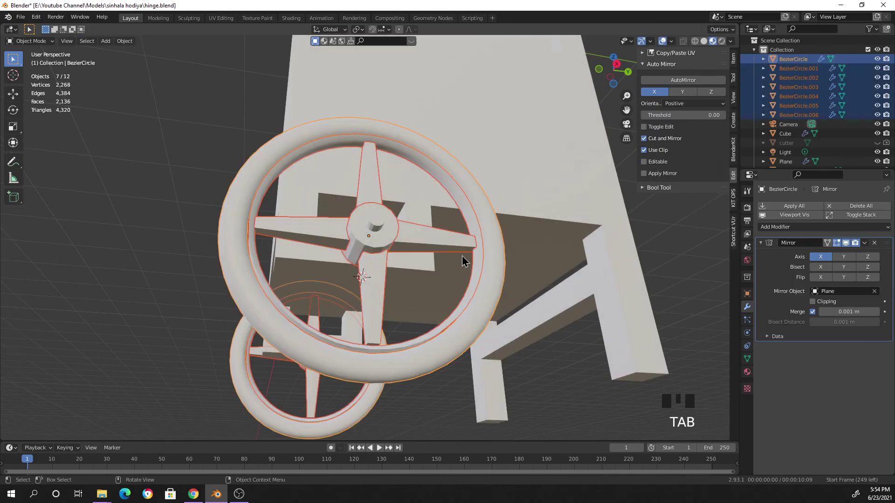
- Check the separated spokes, hub, tire and rim by selecting them individually, and look over the wheel
click(419, 252)
click(369, 191)
click(370, 238)
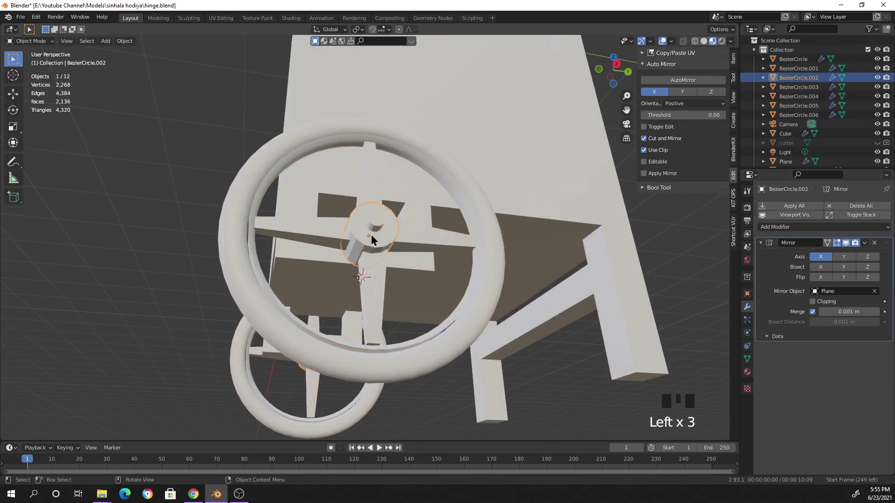
click(241, 214)
click(258, 215)
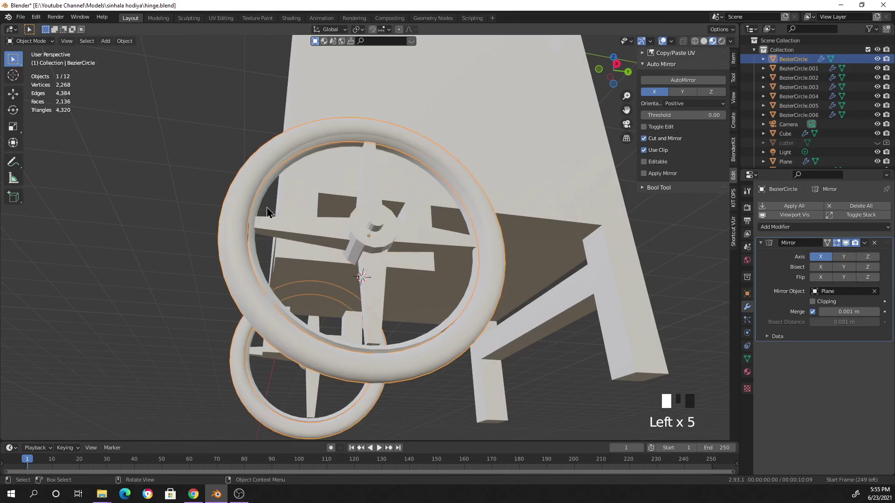
click(261, 211)
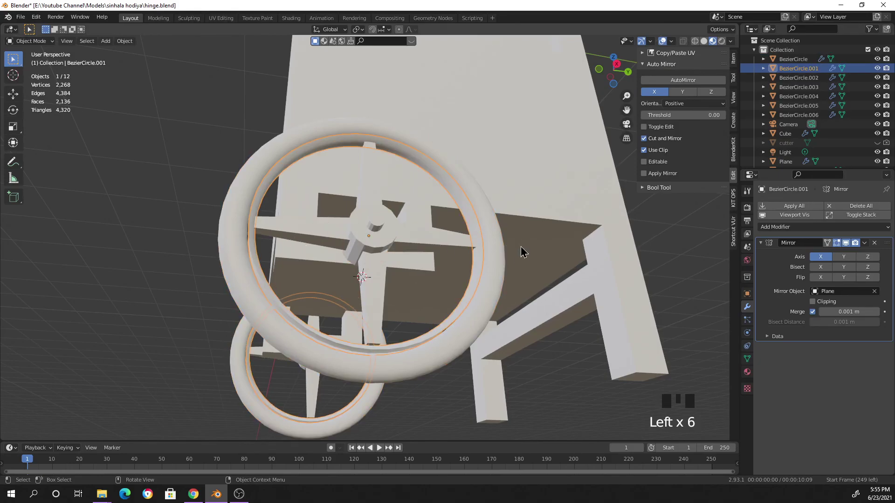
middle_drag(523, 252, 494, 282)
scroll(539, 250, down, 2)
middle_drag(539, 250, 539, 251)
scroll(443, 260, up, 3)
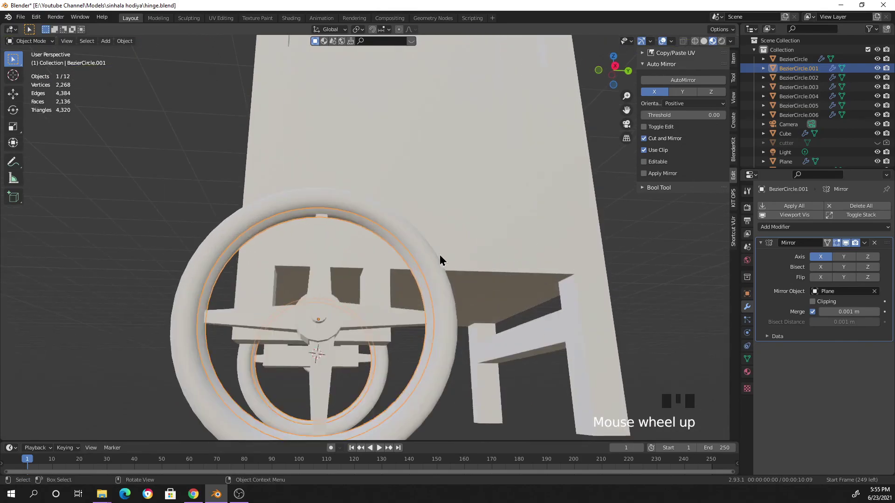
scroll(289, 308, up, 2)
scroll(290, 304, down, 3)
- Select the wheel's four spokes, duplicate them in place, rotate the copies 45° about the X axis and deselect everything
click(289, 285)
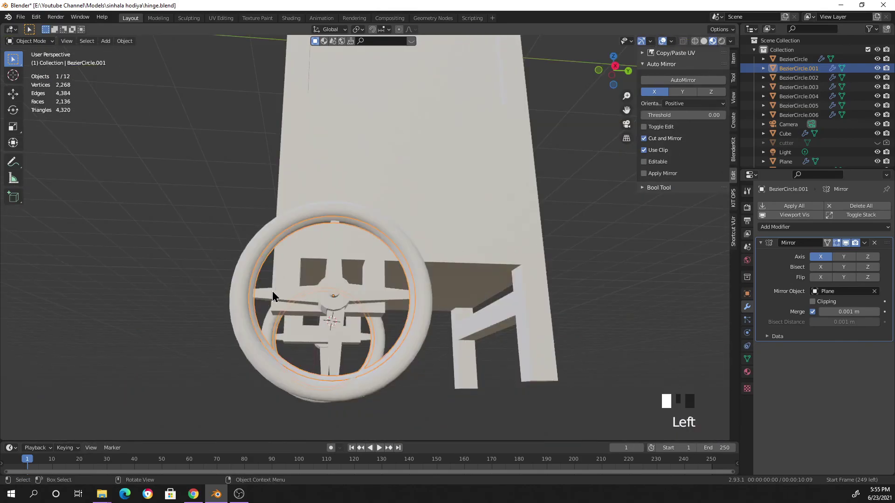
shift+click(335, 258)
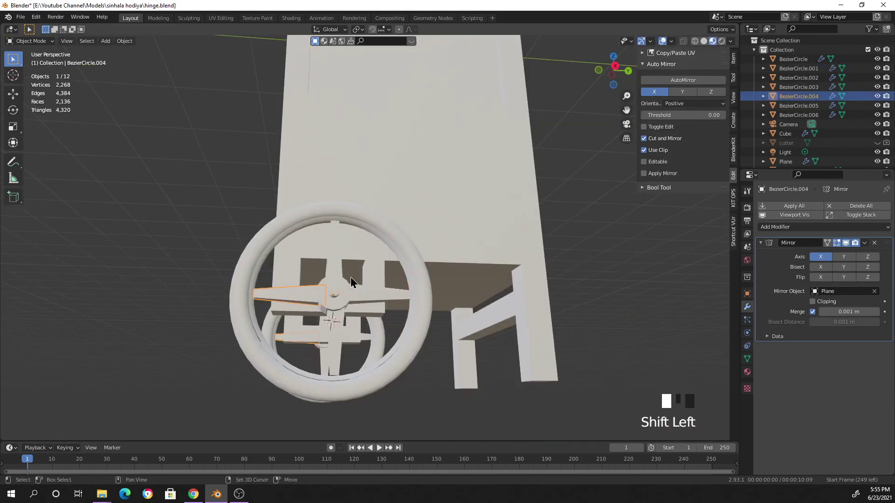
shift+click(381, 299)
shift+click(369, 339)
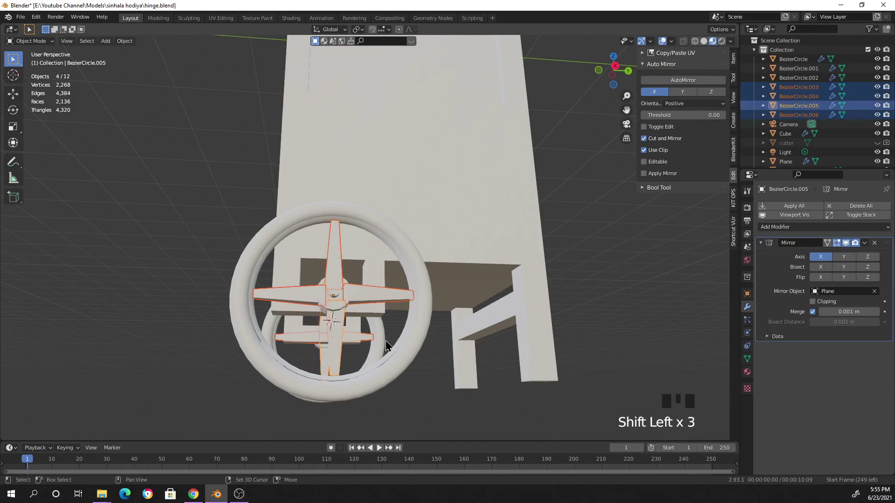
key(shift+d)
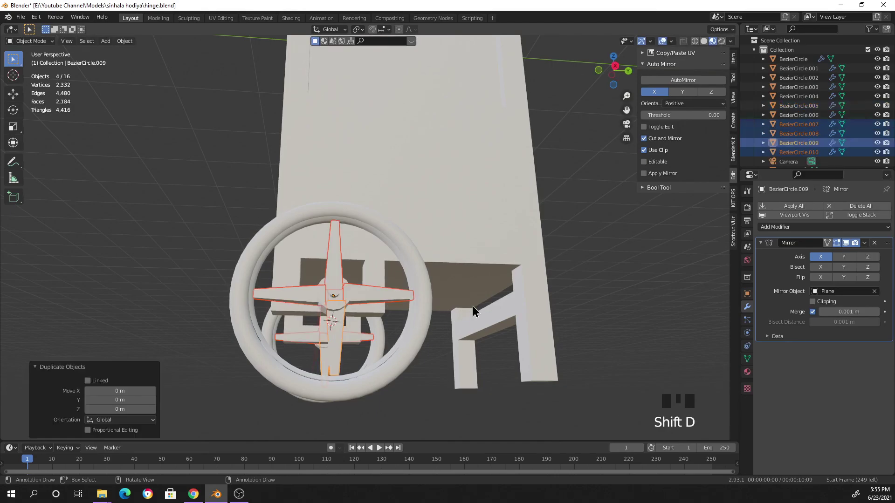
key(r)
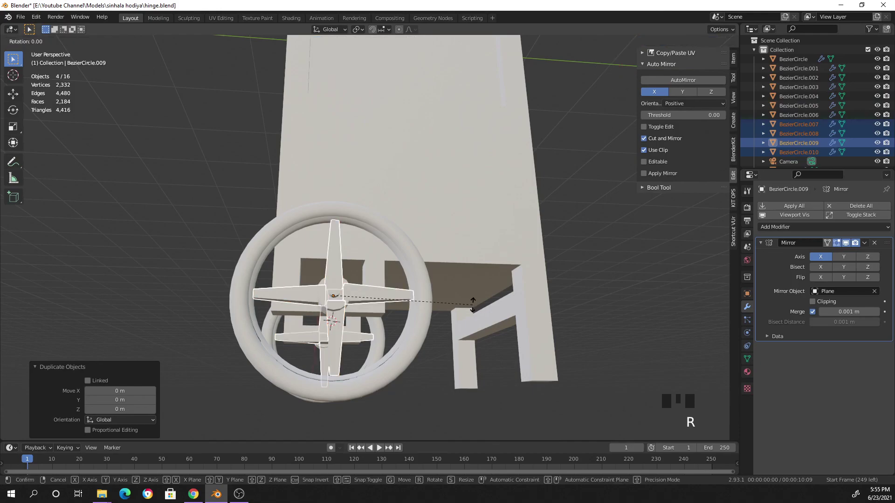
text(x)
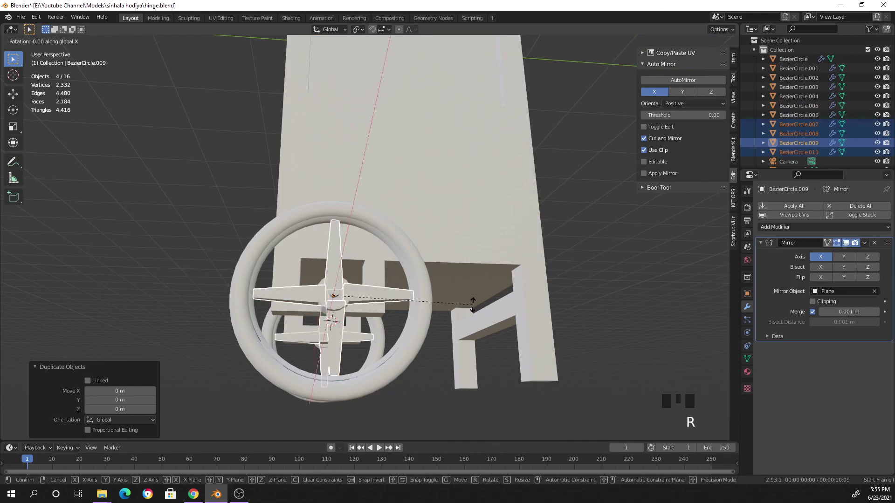
text(45)
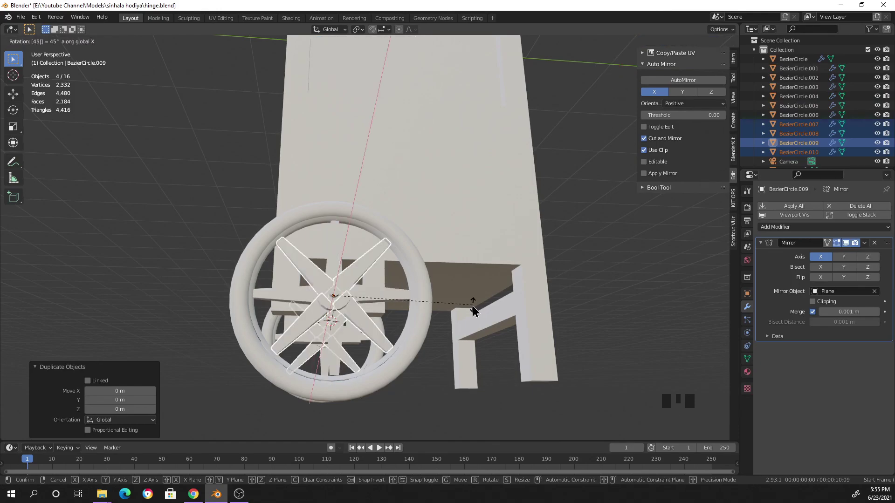
click(472, 306)
click(140, 265)
- Select the tire, the rim, all eight spokes and the hub, with the hub active, and join them into one wheel object
middle_drag(139, 266, 335, 298)
scroll(293, 288, up, 2)
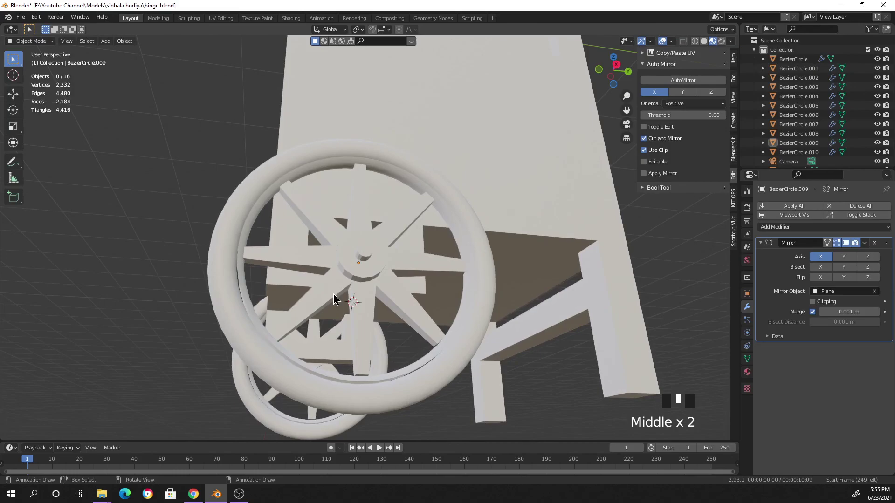
click(229, 264)
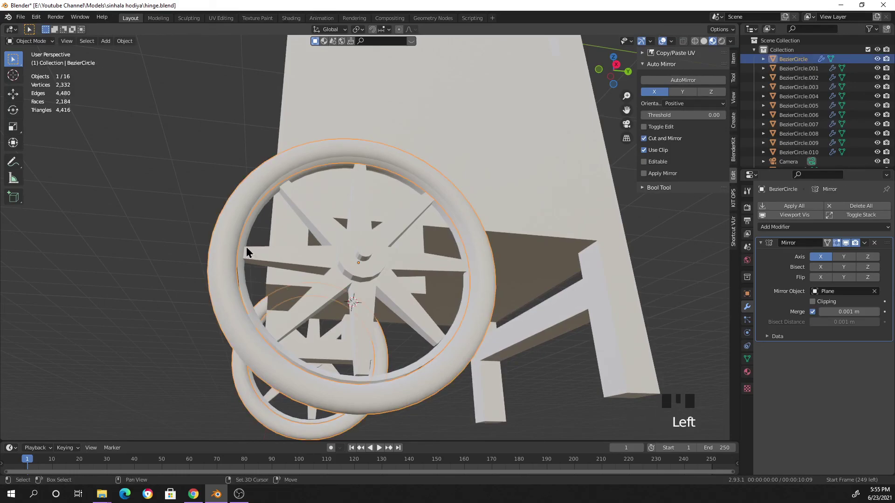
shift+click(250, 257)
shift+click(319, 242)
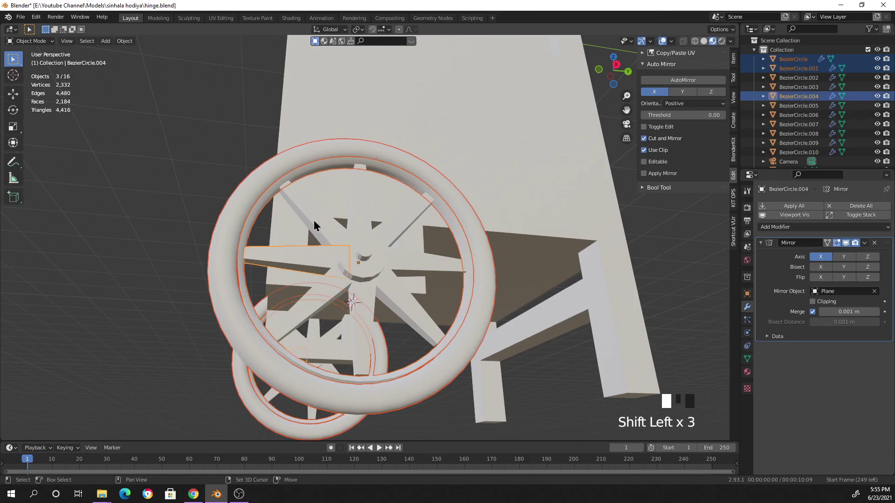
shift+click(363, 204)
shift+click(406, 223)
shift+click(402, 223)
shift+click(428, 266)
shift+click(386, 302)
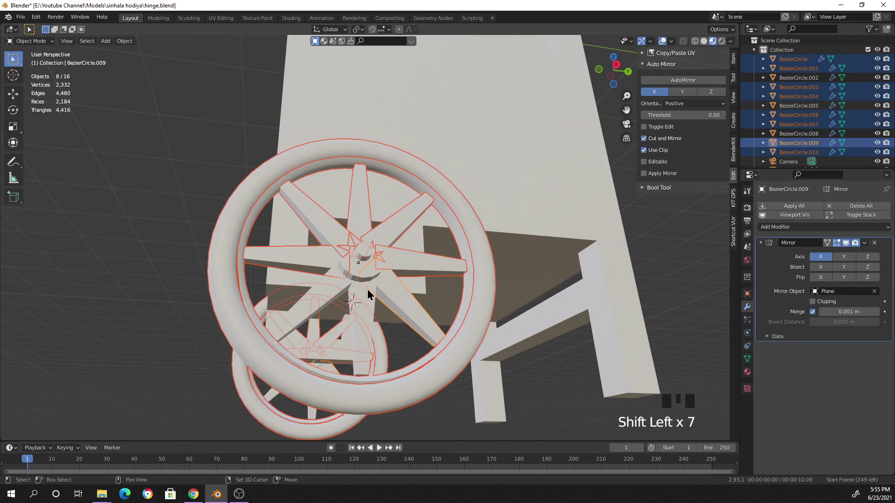
shift+click(368, 299)
shift+click(331, 302)
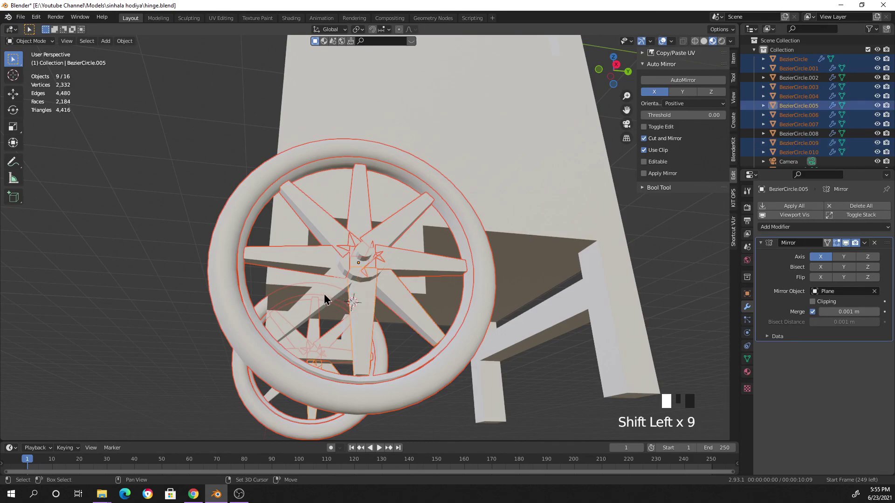
shift+click(359, 265)
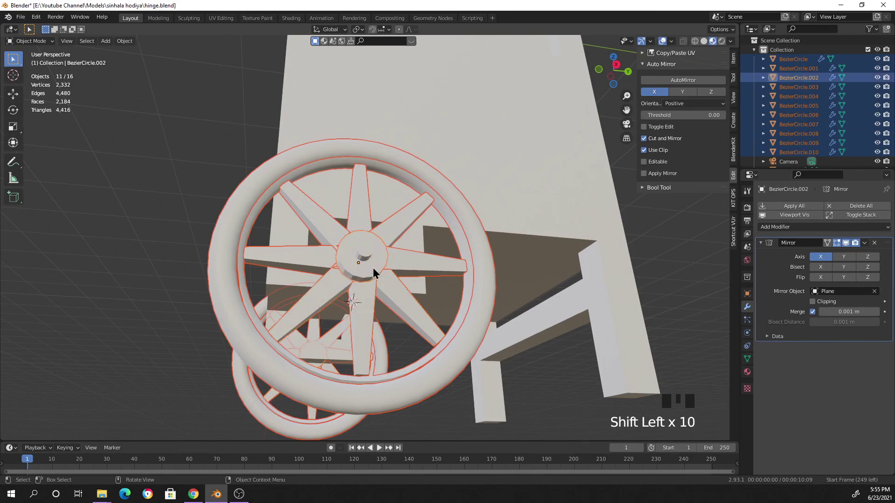
key(ctrl+j)
click(181, 302)
middle_drag(181, 302, 226, 303)
scroll(311, 311, down, 2)
middle_drag(312, 311, 366, 331)
middle_drag(456, 332, 370, 339)
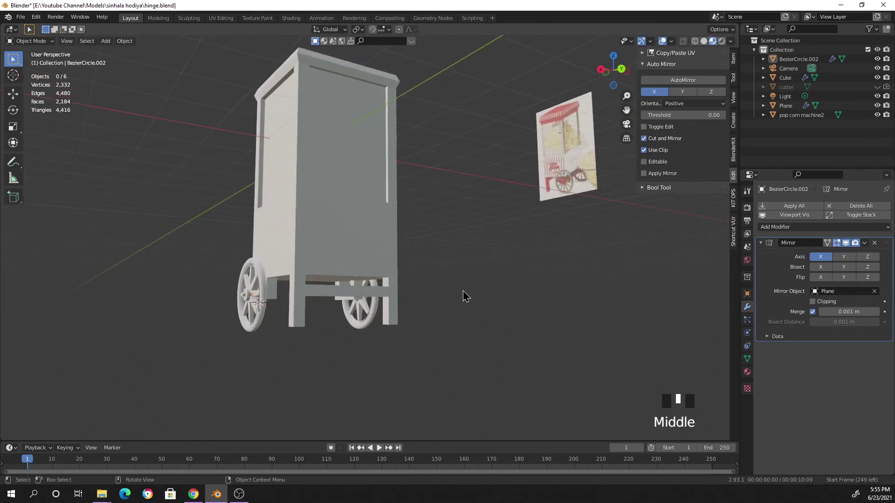